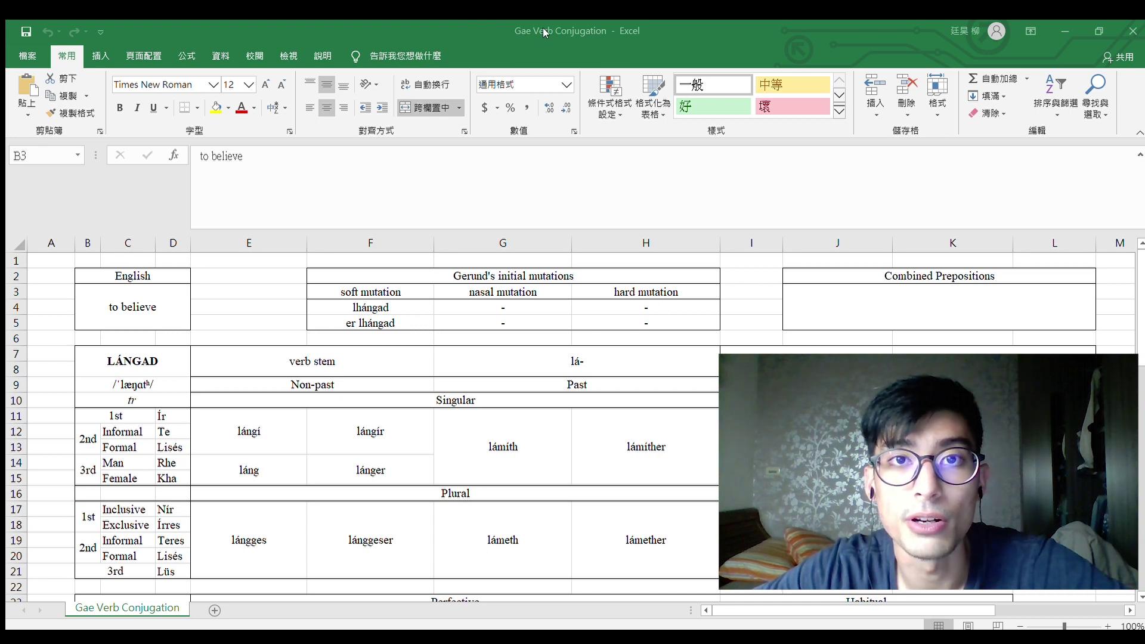
Enter "to be" as the English verb in B3 and review its simple, compound, passive and subjunctive conjugation tables.
left_click(154, 305)
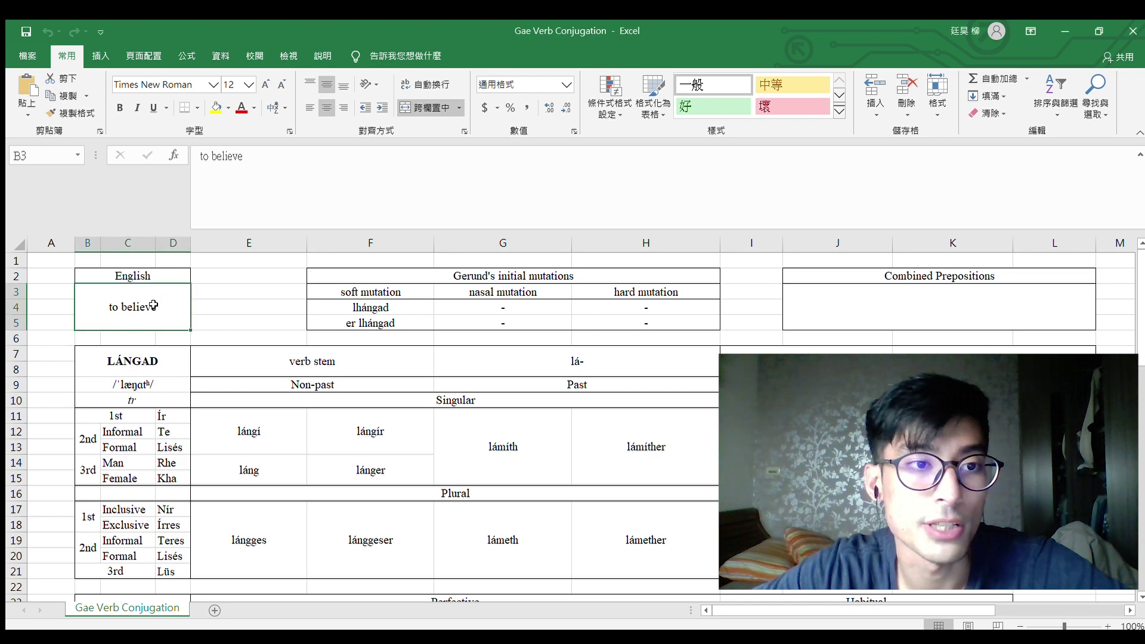
type("t")
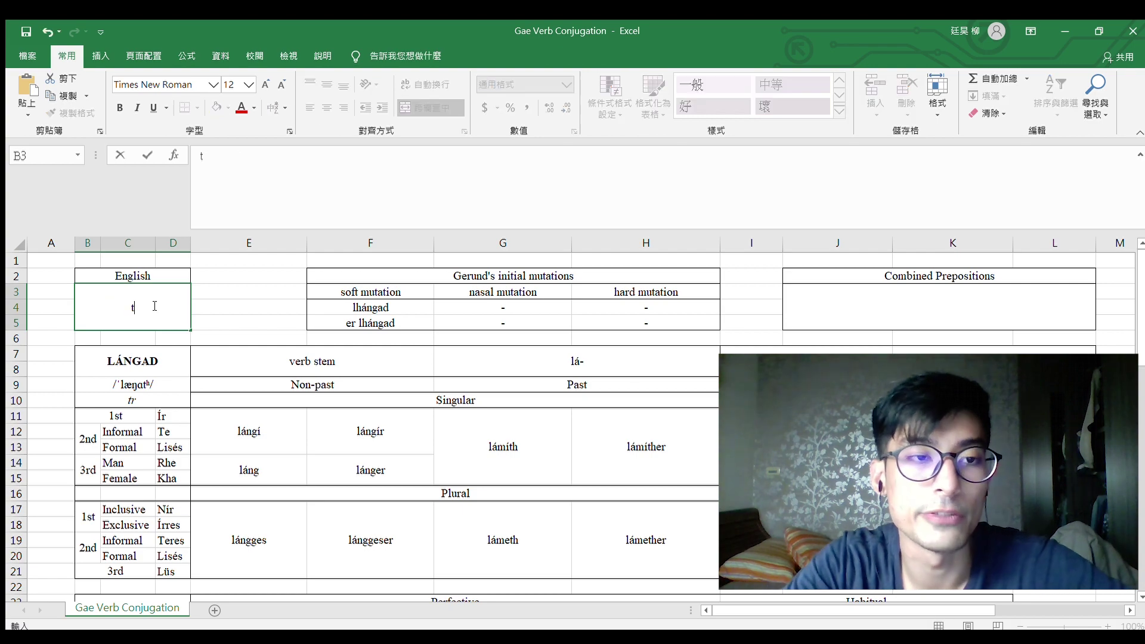
type("o be")
key("Return")
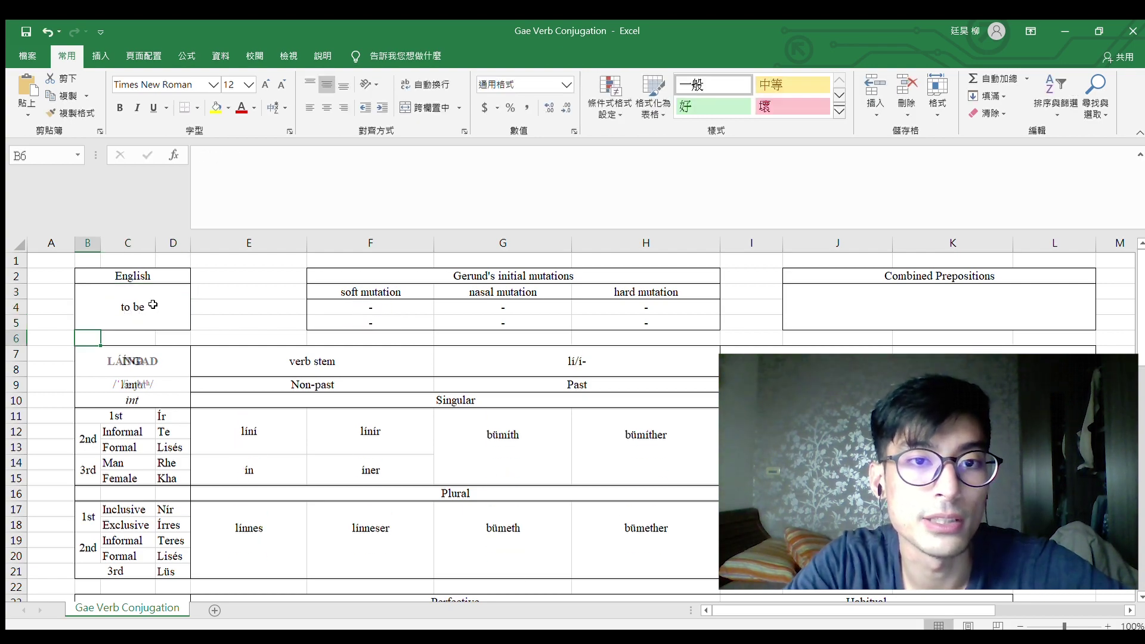
scroll(632, 417, "down", 12)
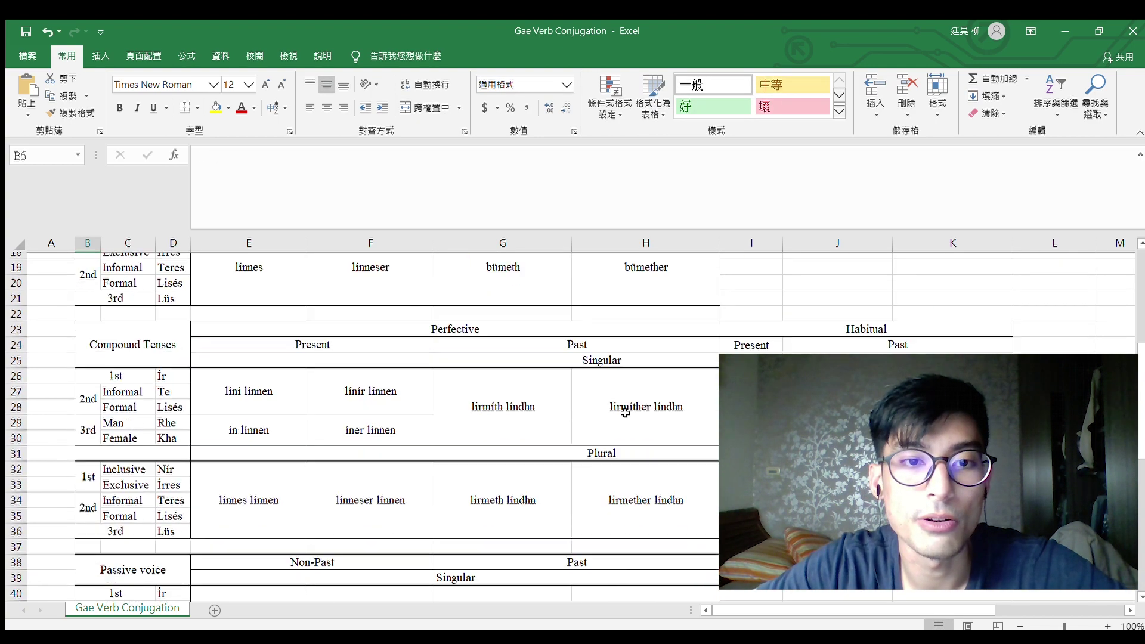
scroll(619, 409, "down", 4)
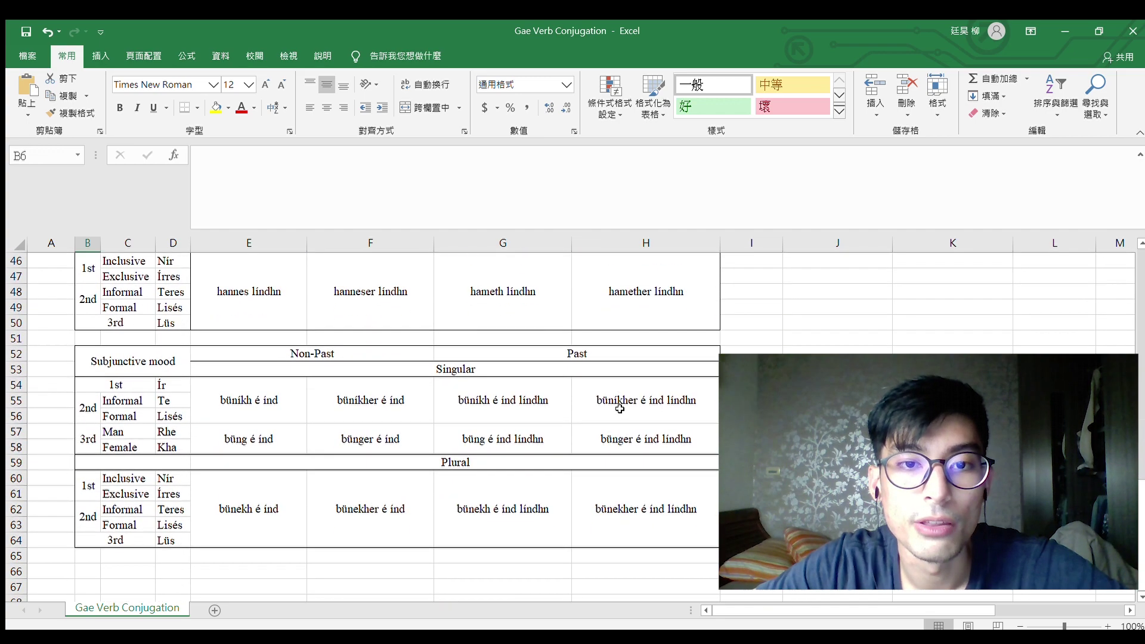
scroll(618, 407, "up", 7)
scroll(618, 407, "up", 9)
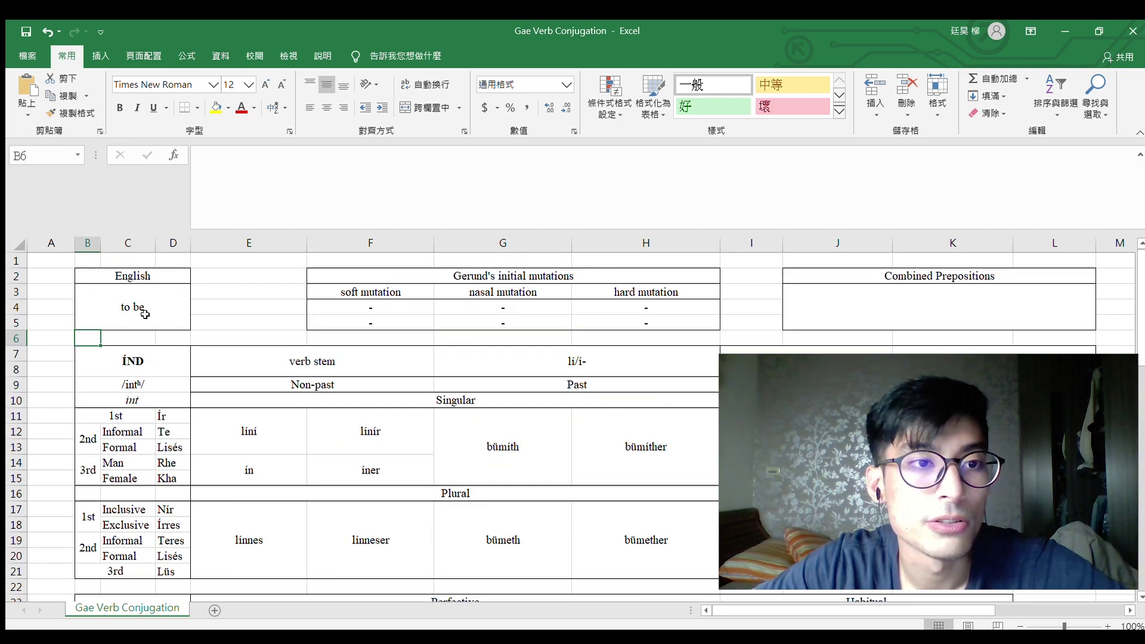
Replace the English verb in B3 with "to cry" to produce its conjugations.
left_click(146, 311)
type("to cry")
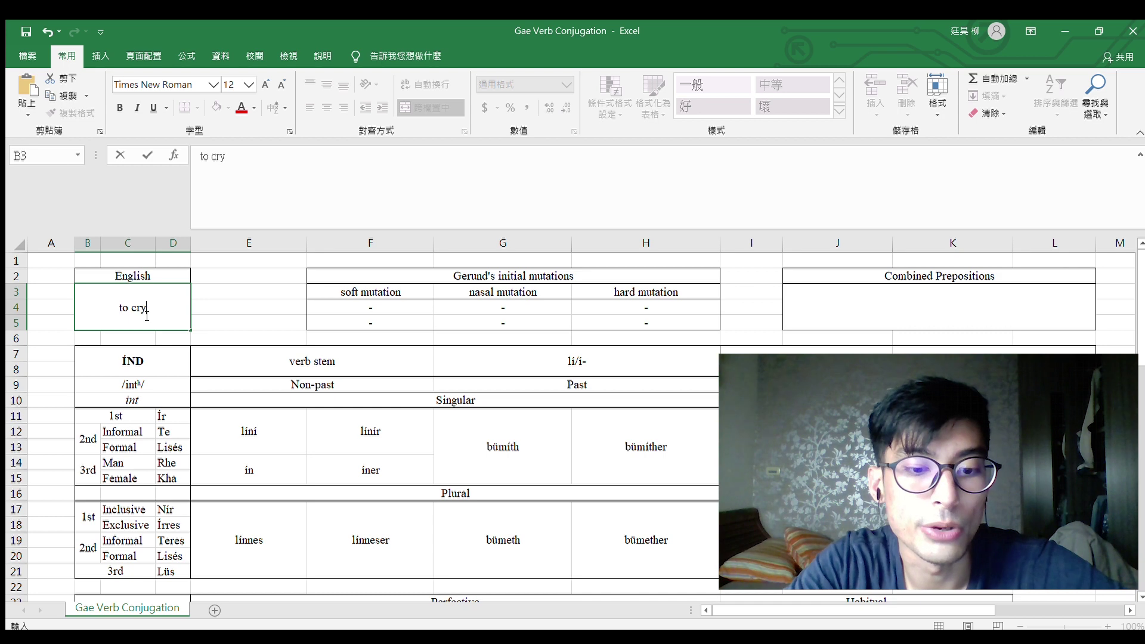
key("Return")
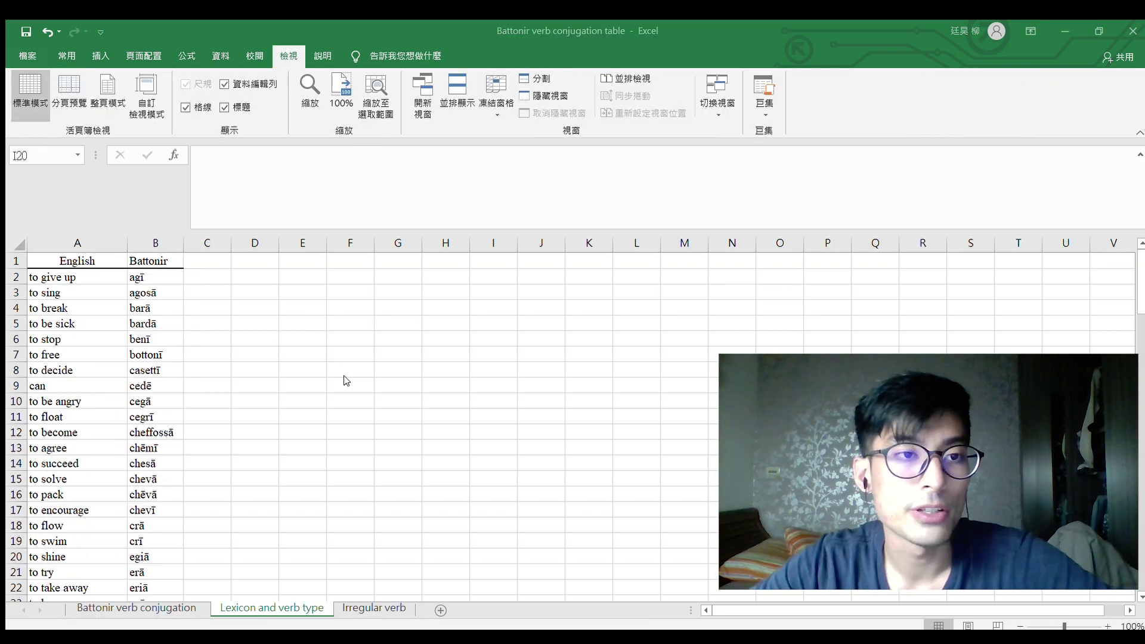
Examine the English and Battonir verb list on the Lexicon and verb type sheet, paying attention to the verb endings.
scroll(213, 282, "down", 1)
scroll(210, 284, "down", 16)
scroll(224, 366, "down", 7)
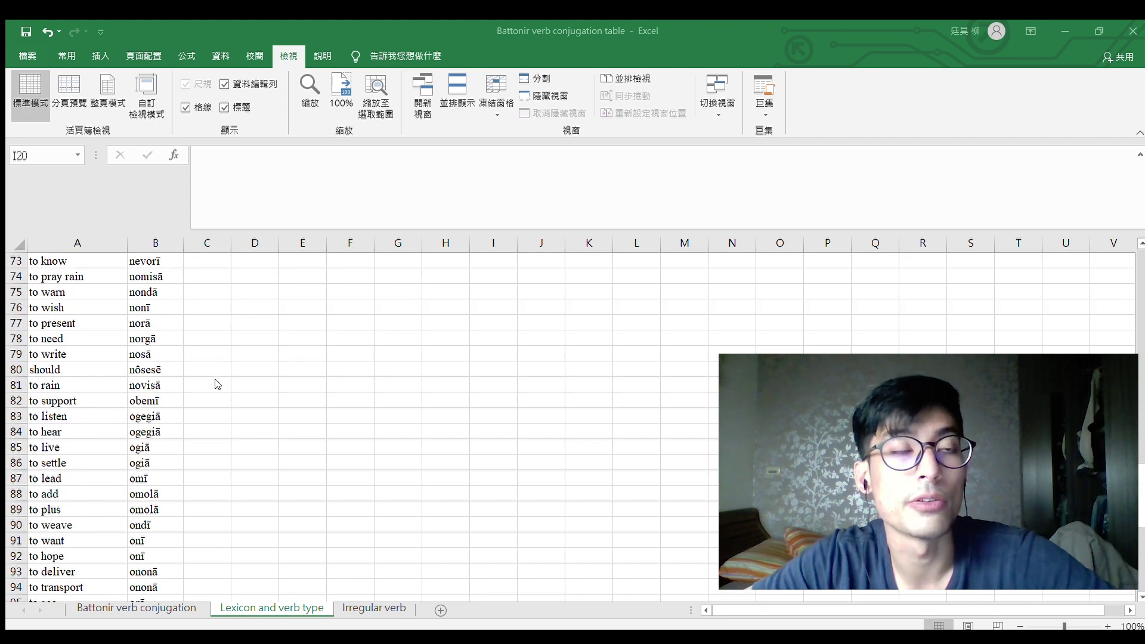
scroll(216, 383, "up", 20)
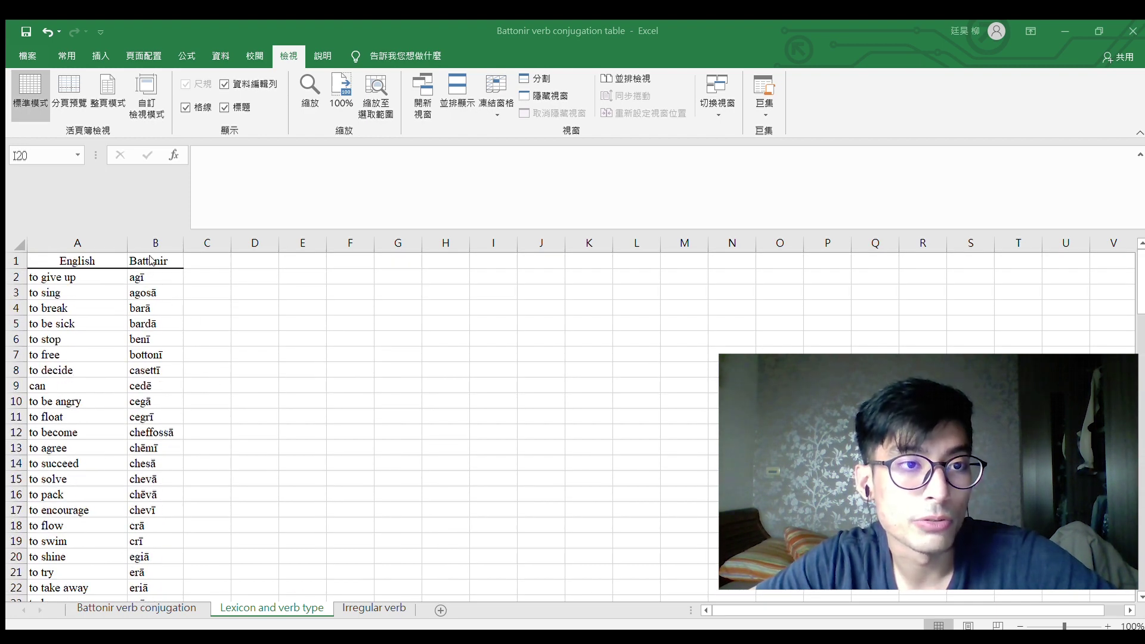
scroll(215, 404, "down", 13)
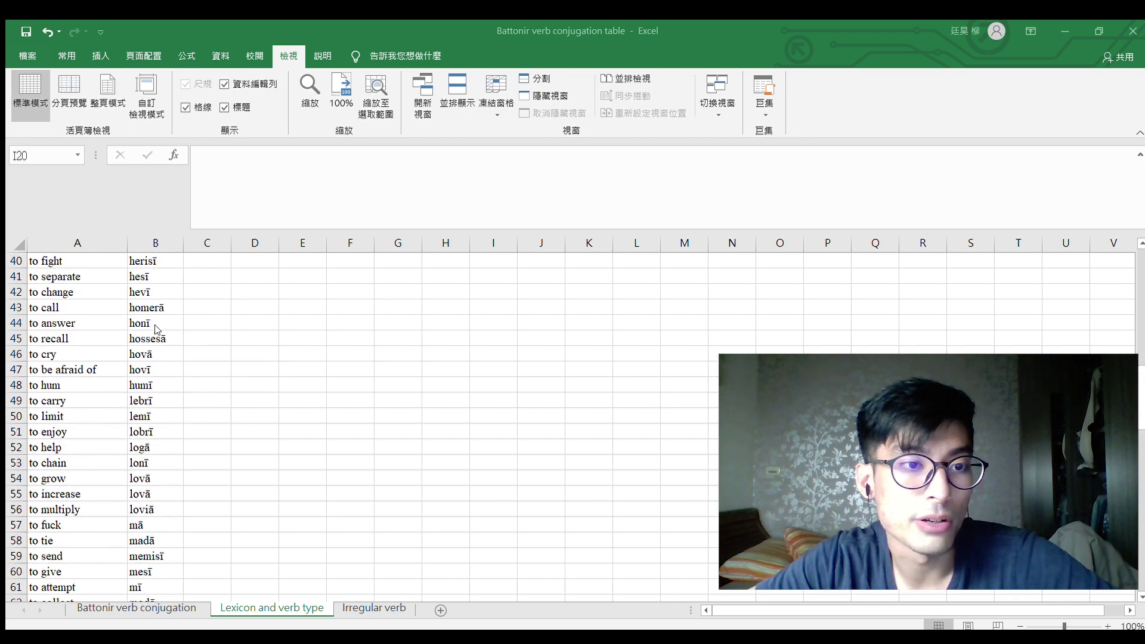
scroll(143, 399, "up", 13)
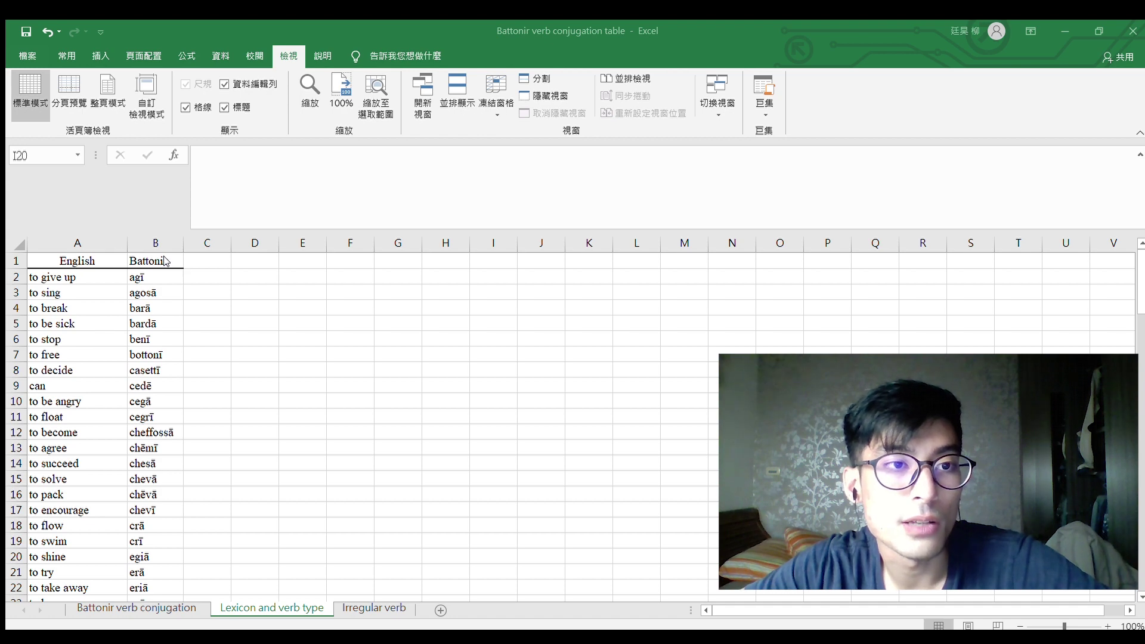
scroll(205, 337, "down", 8)
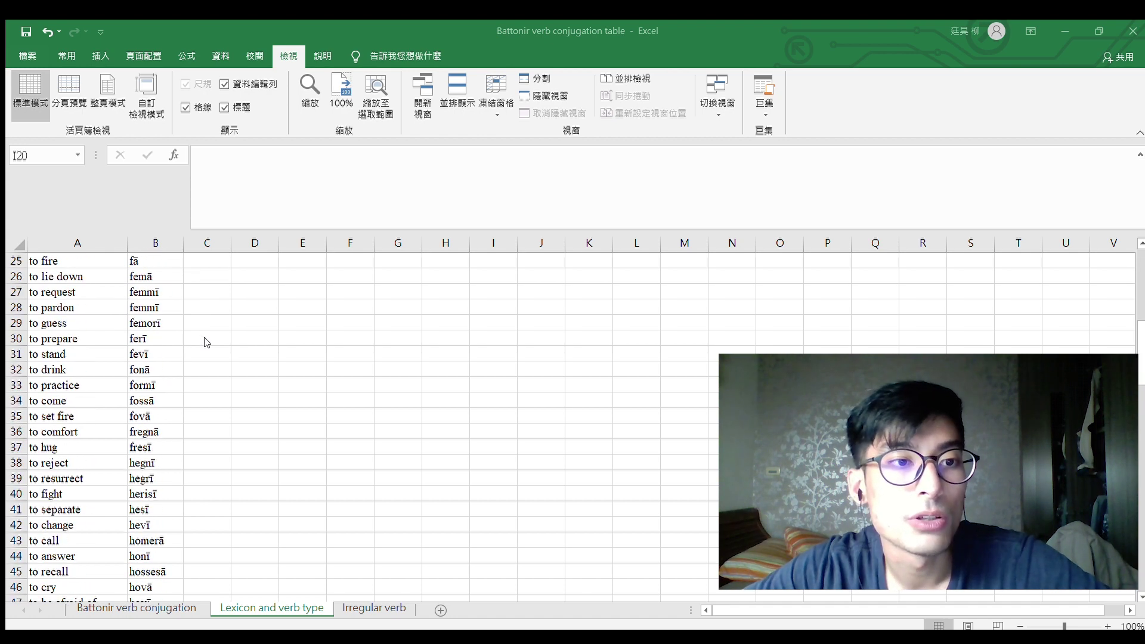
scroll(196, 344, "up", 8)
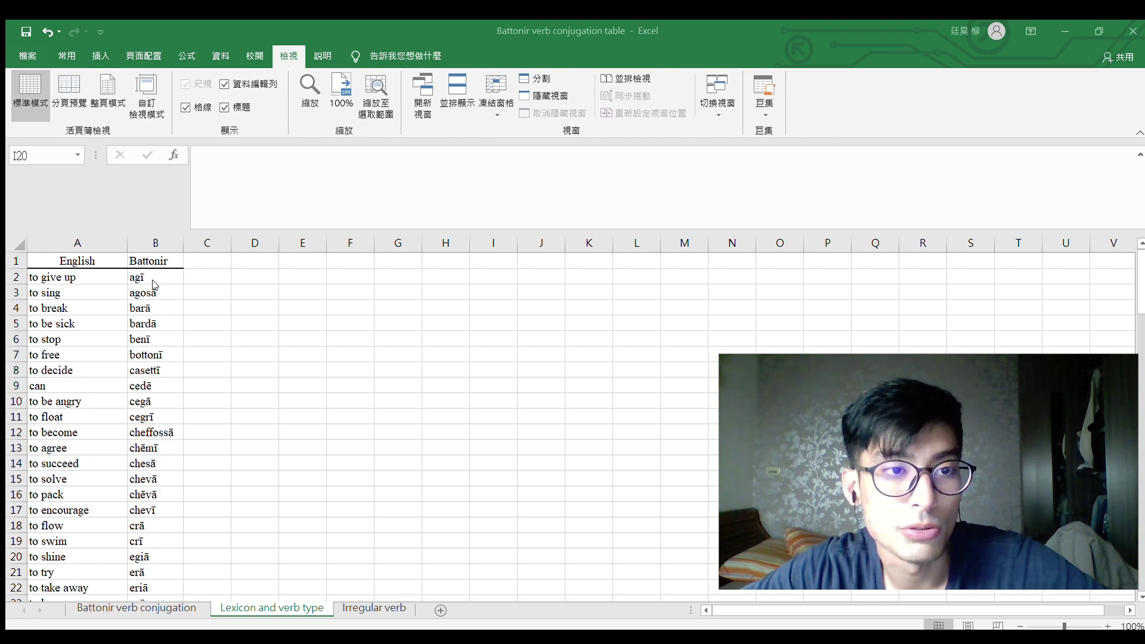
scroll(174, 378, "down", 4)
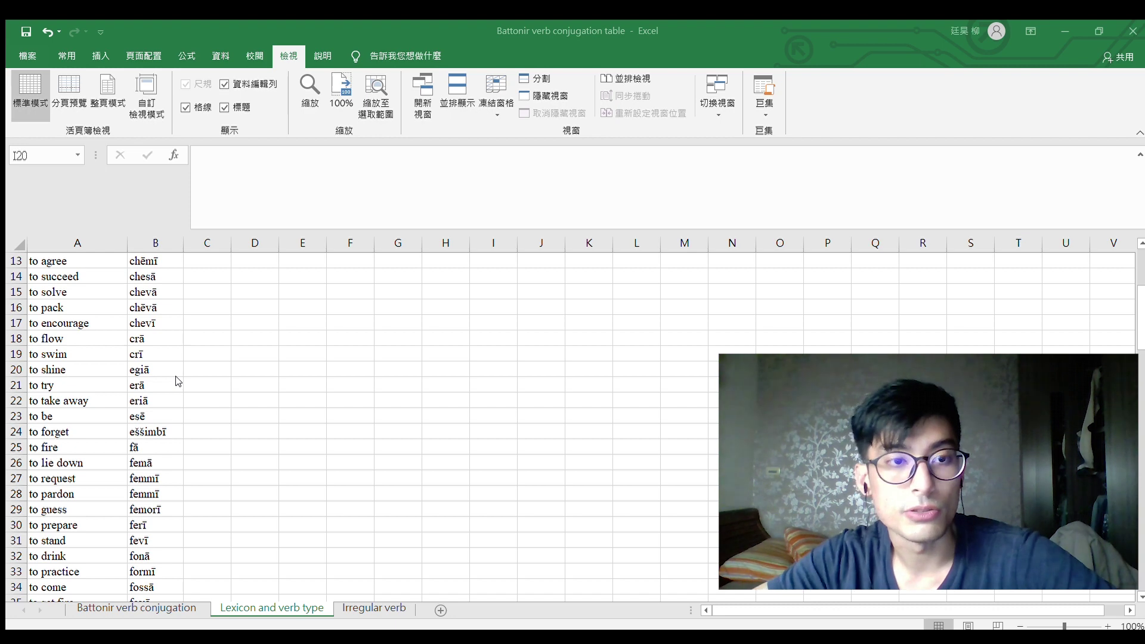
scroll(177, 380, "up", 4)
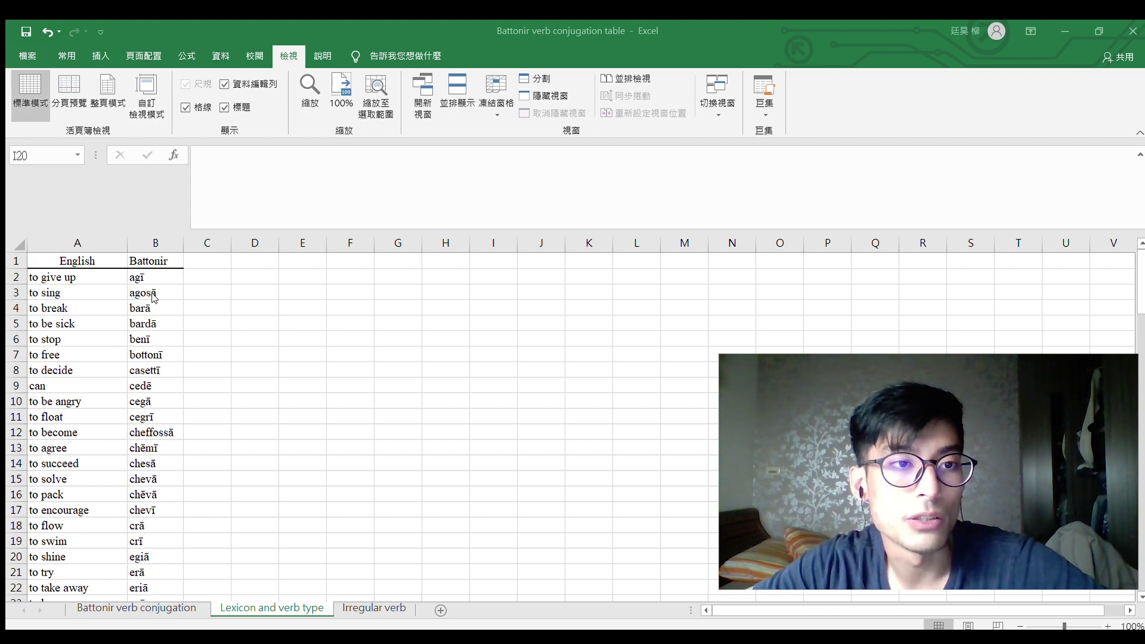
scroll(168, 406, "down", 2)
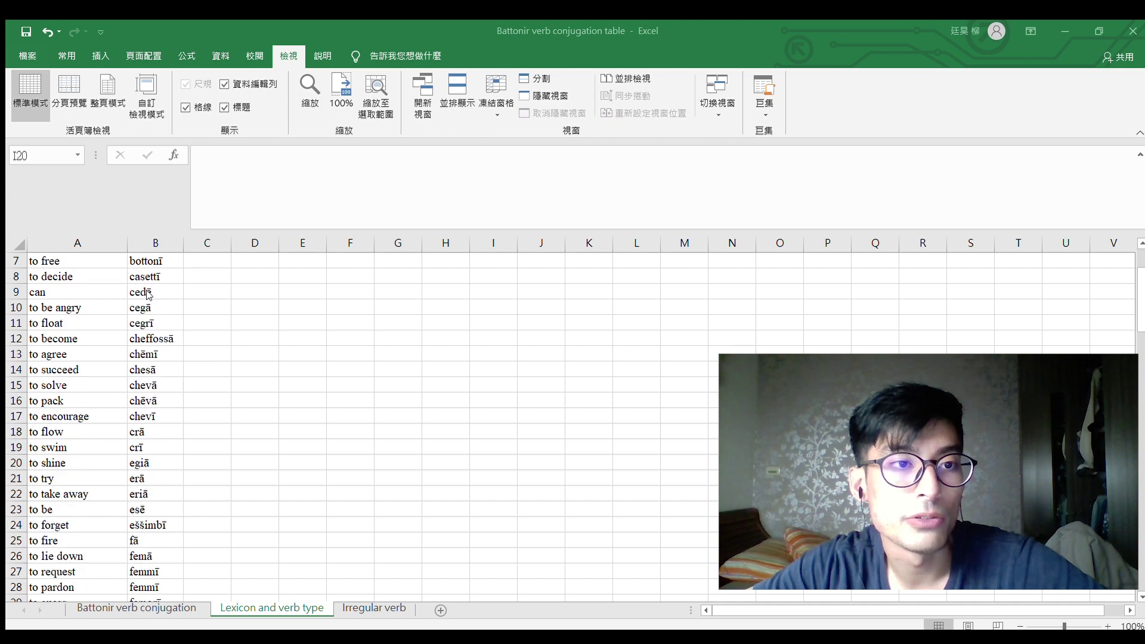
scroll(192, 353, "down", 1)
Review the verbs on the Irregular verb sheet alongside the lexicon and return to cell C2 of the lexicon.
key("ctrl+Page_Down")
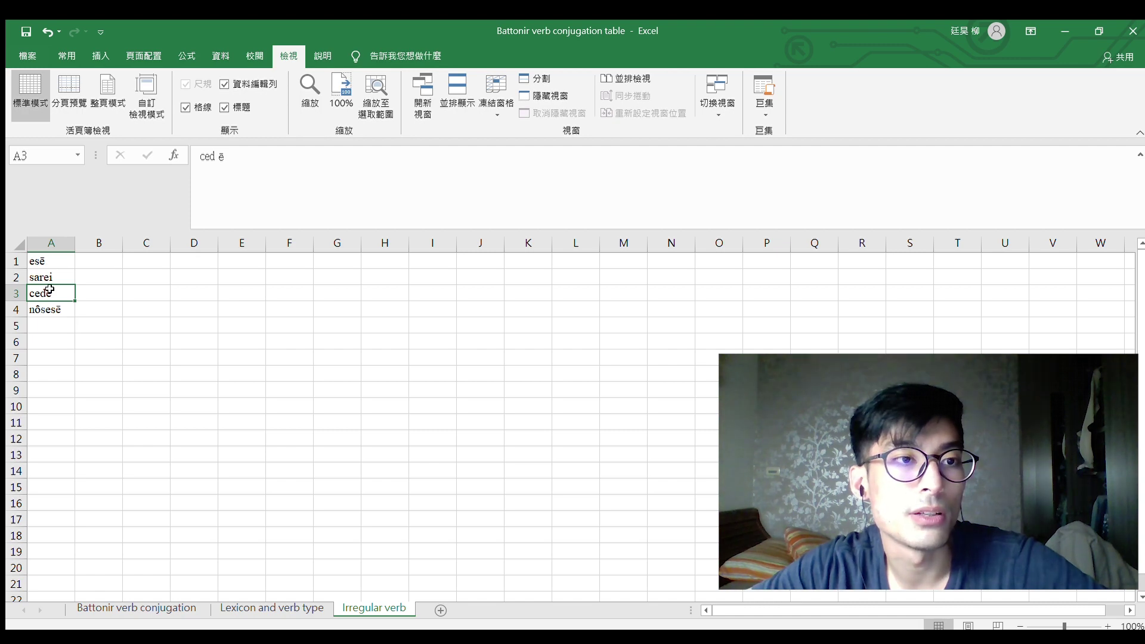
left_click(263, 608)
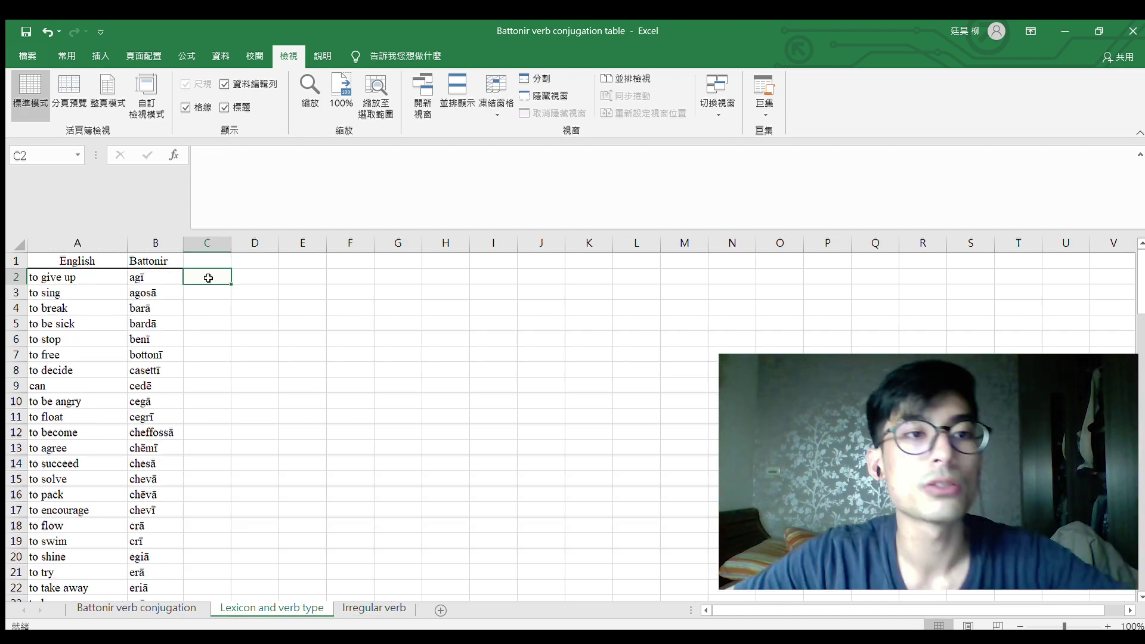
left_click(361, 609)
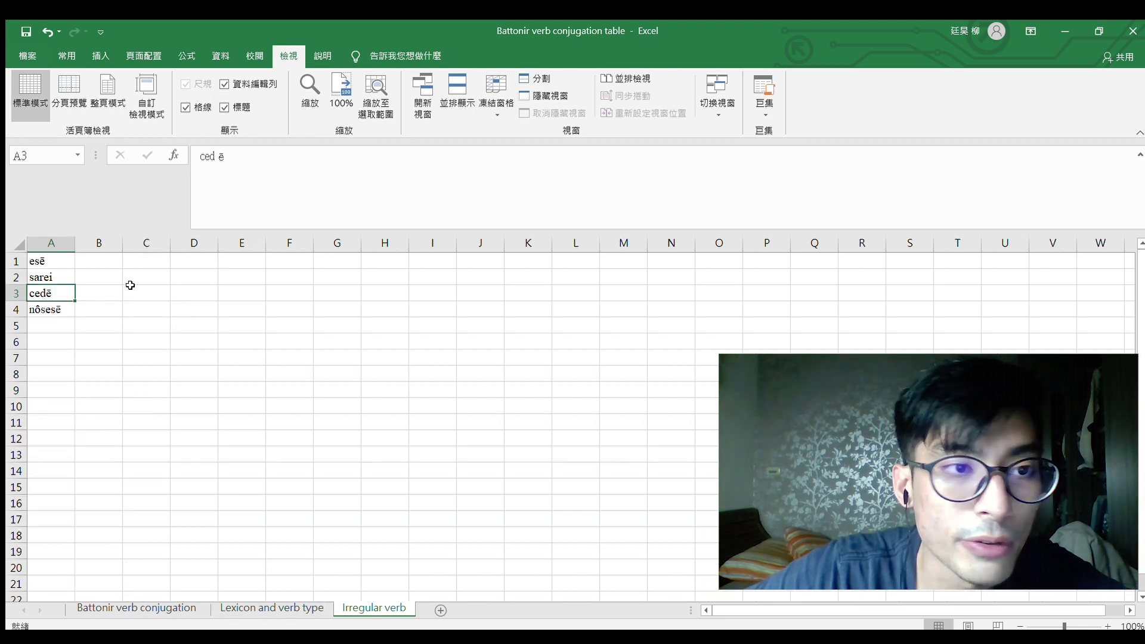
left_click(256, 608)
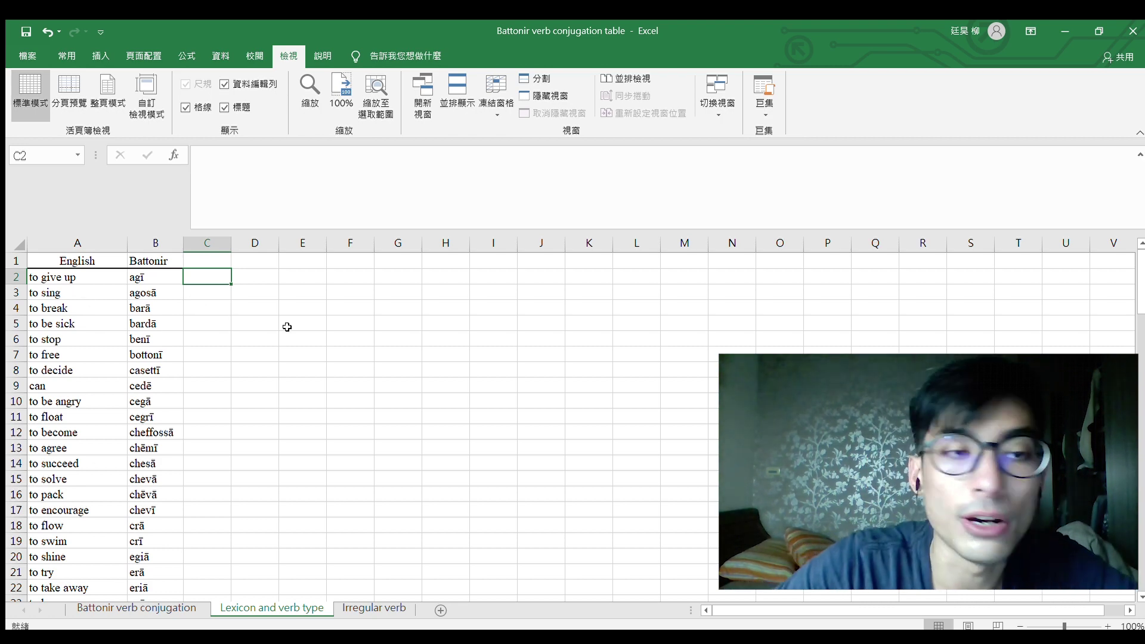
Start an IF formula in C2 of the lexicon with an OR test comparing B2 to 'Irregular verb'!$A$1.
type("=if('Irregular verb'!")
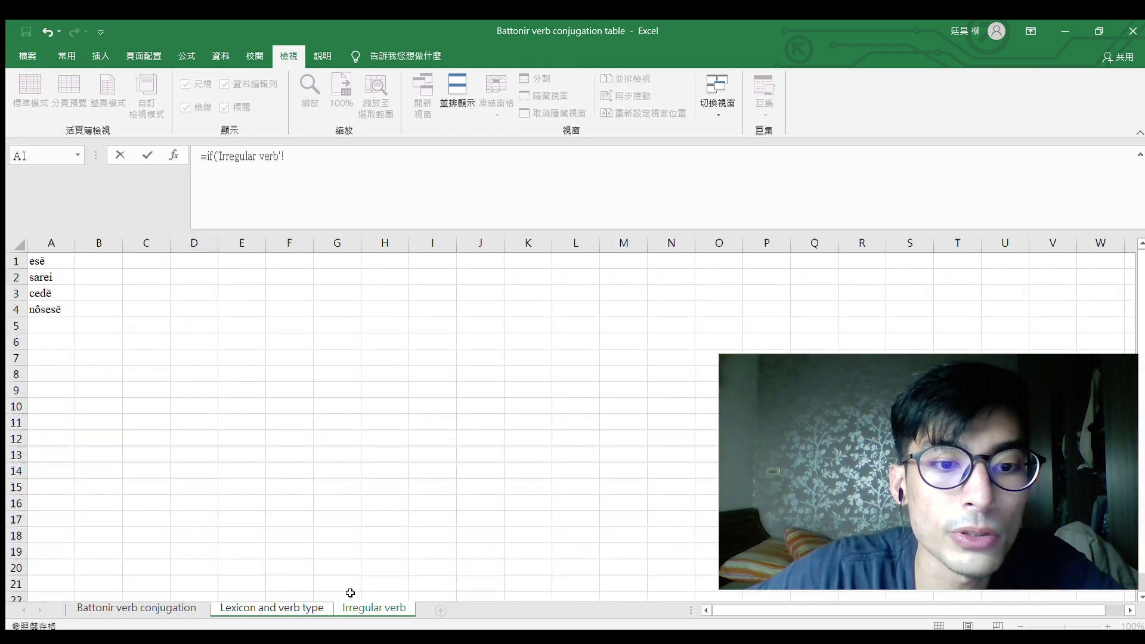
left_click(361, 606)
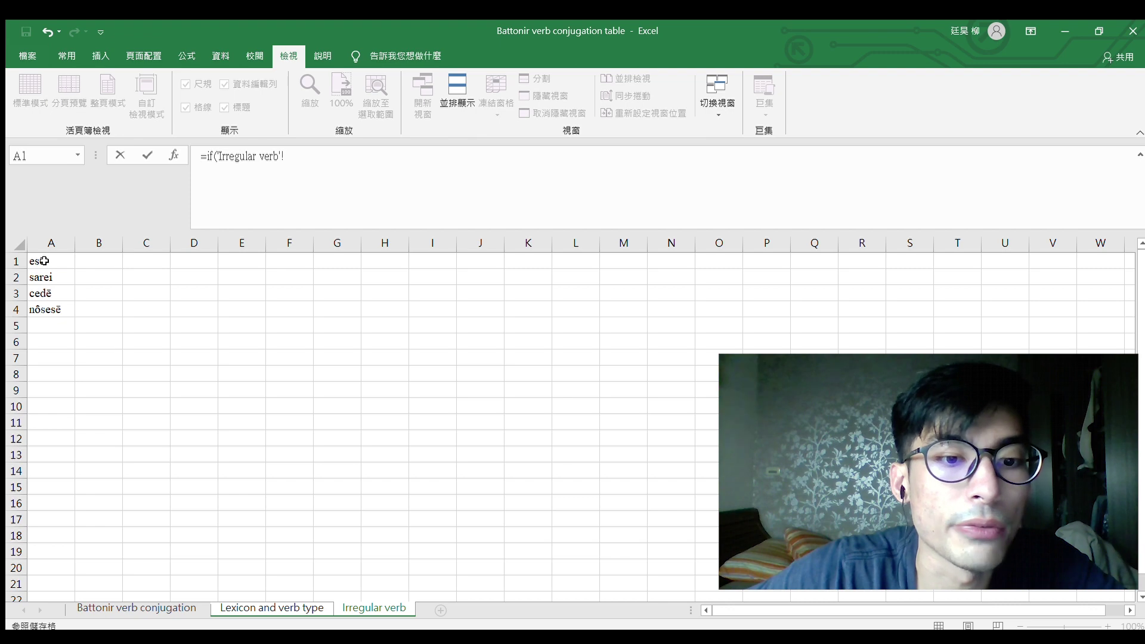
left_click(272, 607)
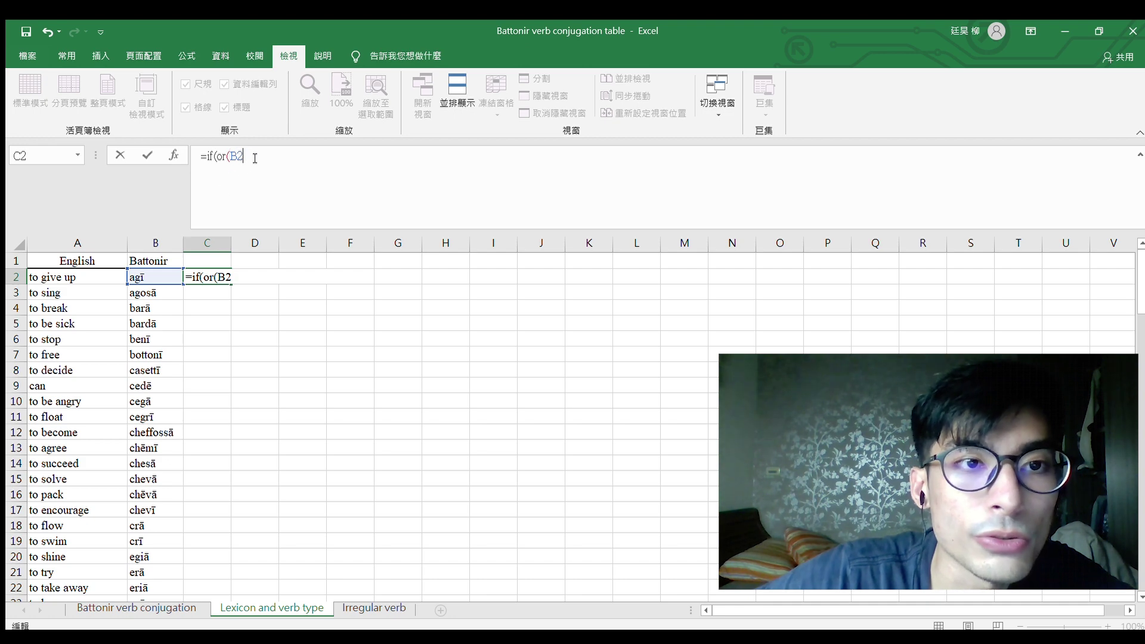
left_click(347, 609)
left_click(41, 260)
left_click(327, 156)
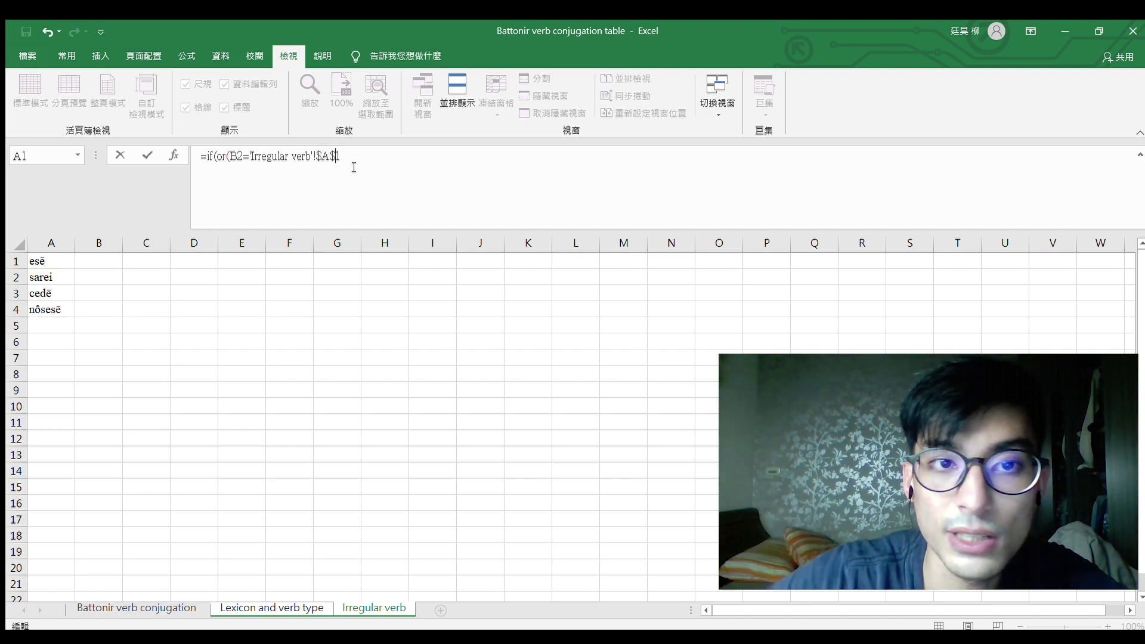
Extend the OR test to compare B2 with 'Irregular verb'!$A$2, $A$3 and $A$4, and set "irregular" as the result when true.
type(",B2='Irregular verb'!$A$2")
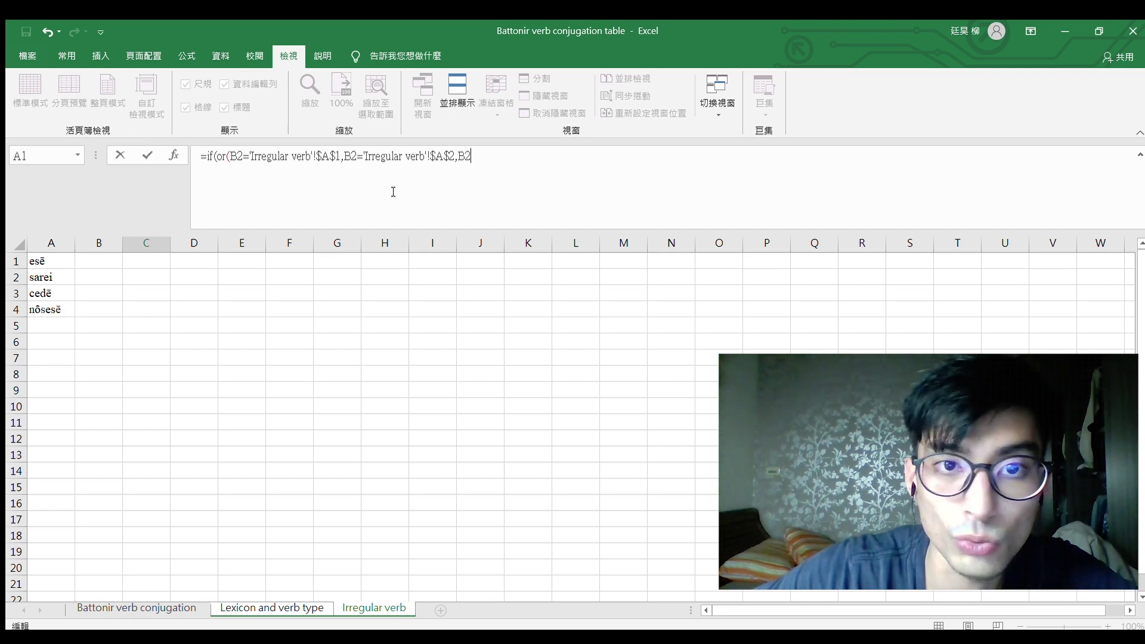
type("'Irregular verb'!$A$3,B2='Irregular verb'!$A$4),\"irregular")
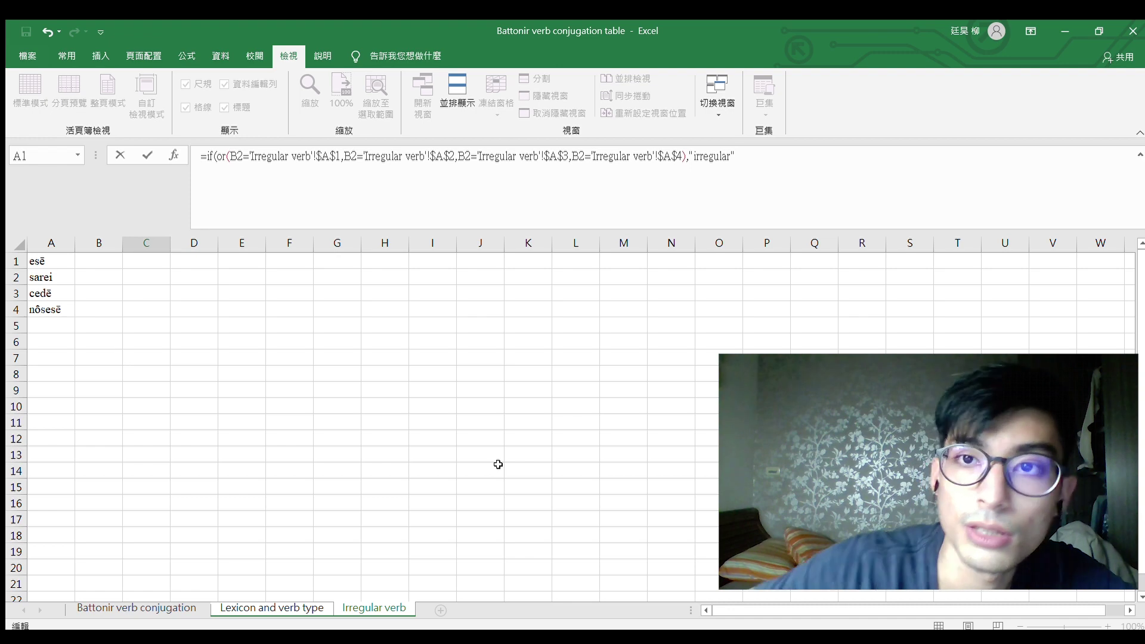
type(",")
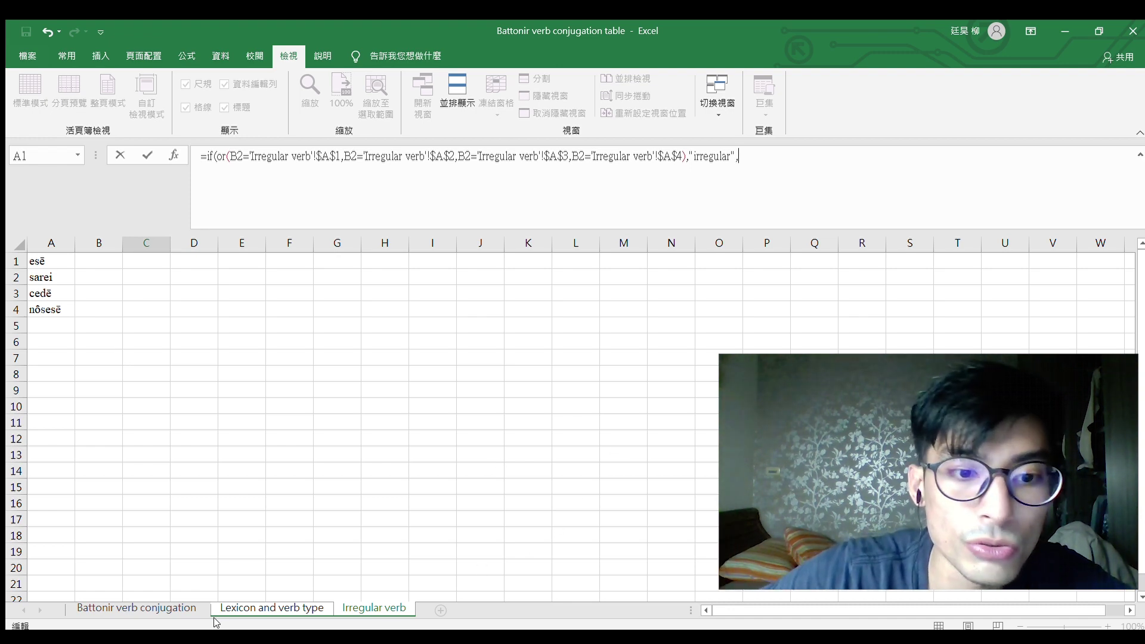
Complete the C2 formula with RIGHT(B2,1) as the value when the verb is not irregular.
left_click(236, 607)
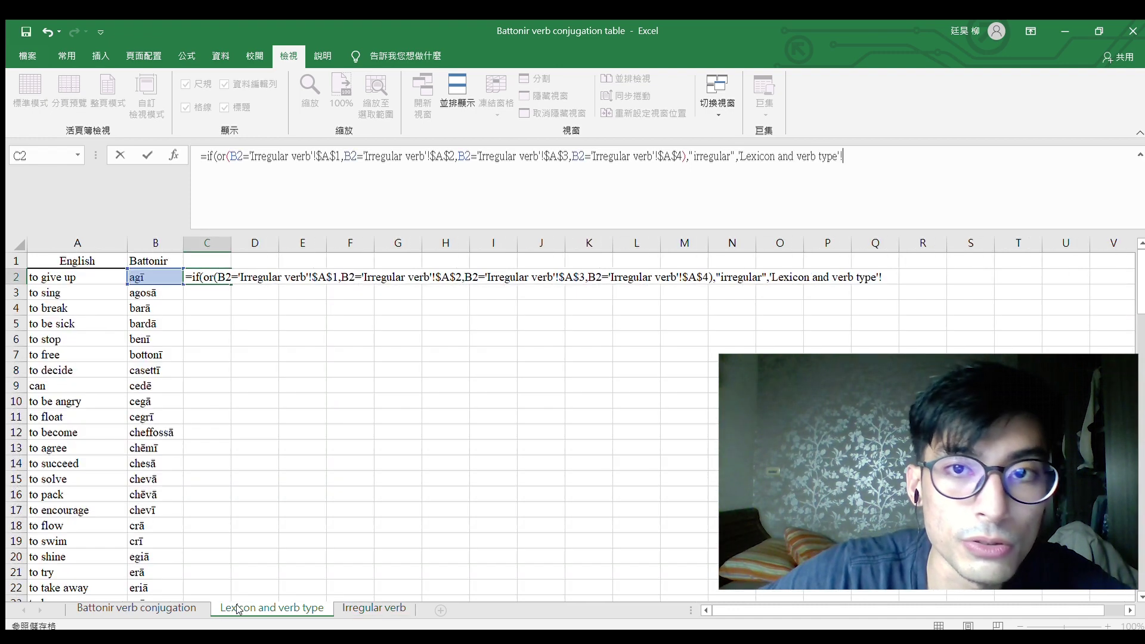
left_click(139, 275)
left_click_drag(738, 155, 843, 157)
key("BackSpace")
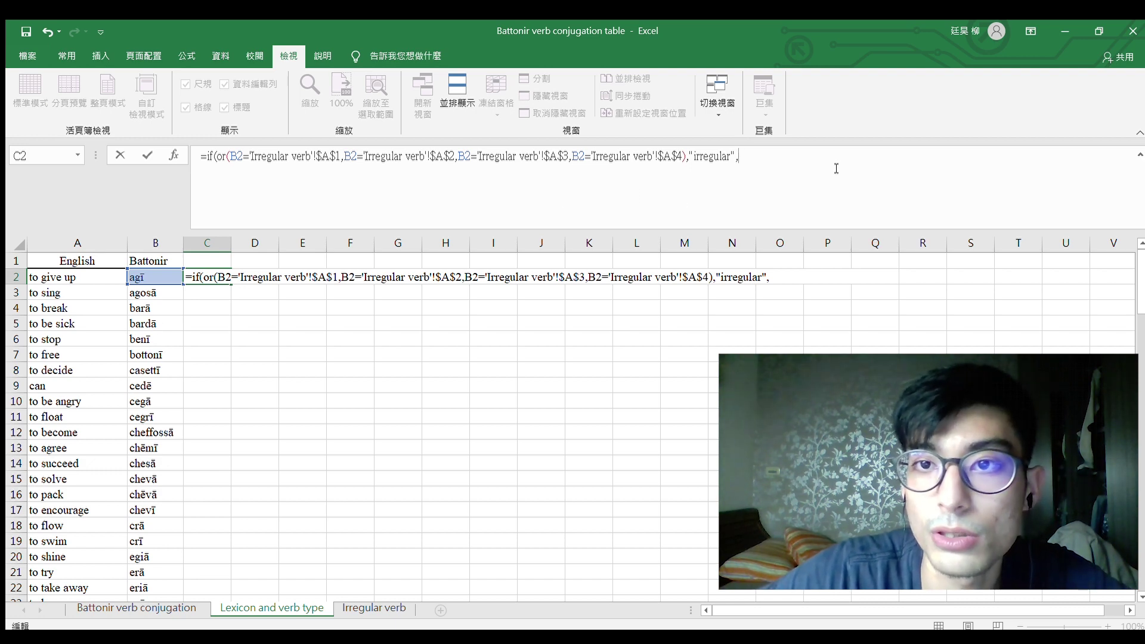
type("right")
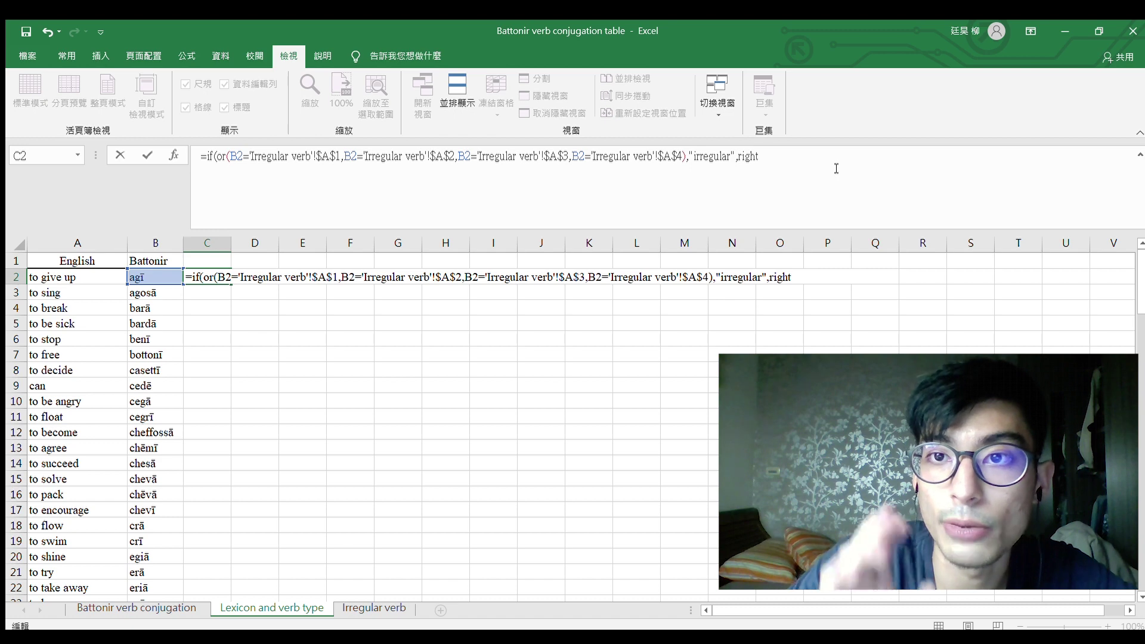
type("(")
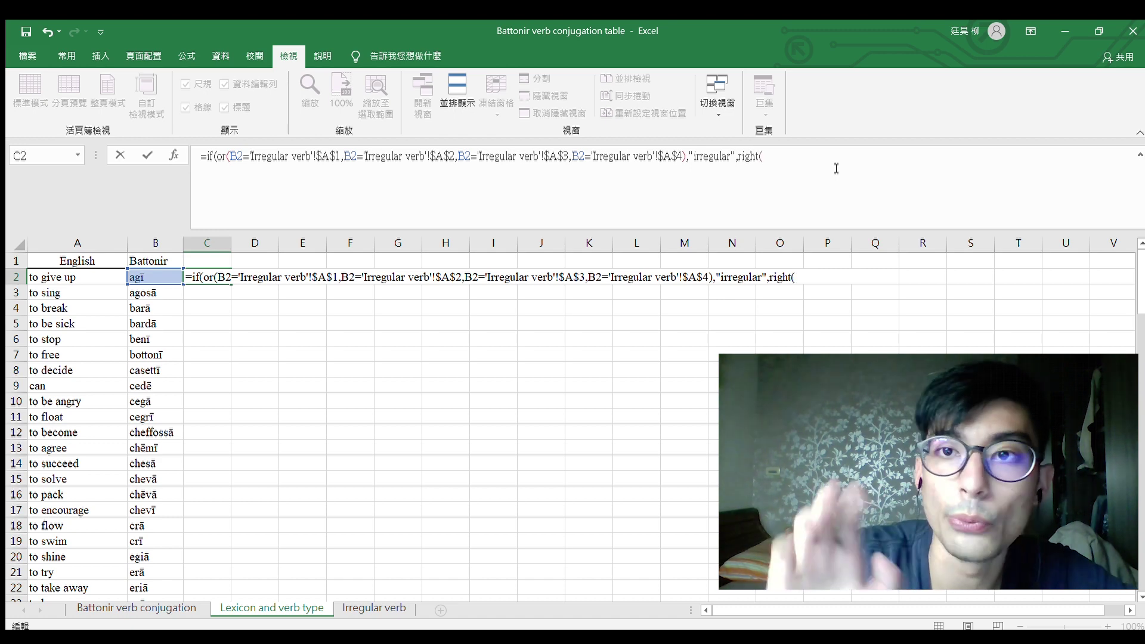
left_click(155, 277)
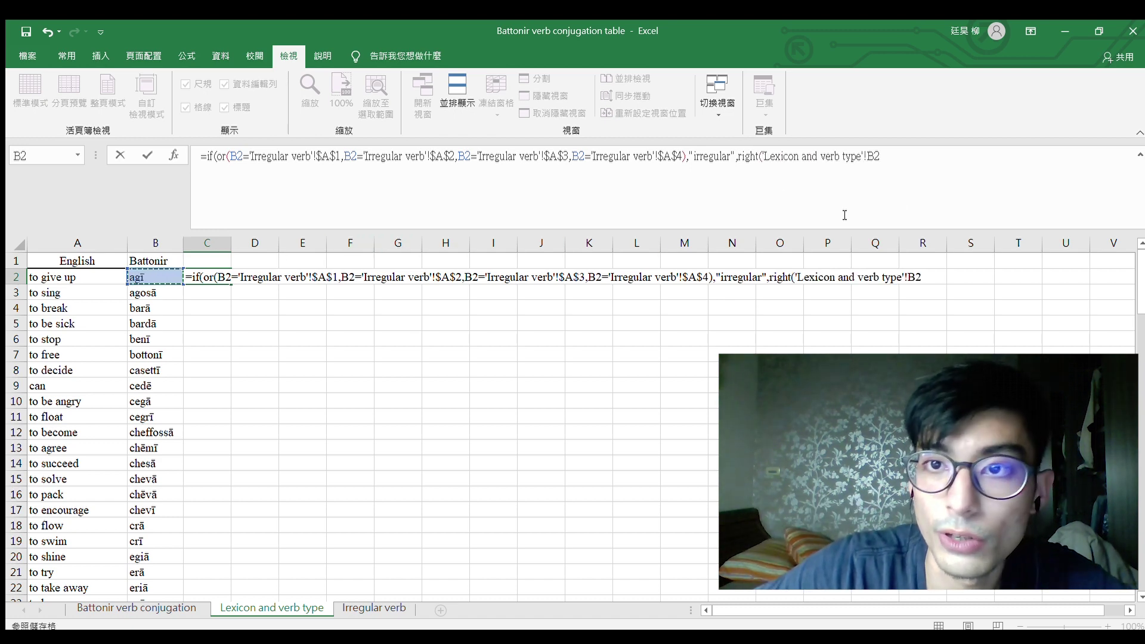
left_click(859, 157)
type(",1))")
key("ctrl+Return")
Fill the C2 formula down column C for the whole verb list and check the resulting verb types.
double_click(231, 284)
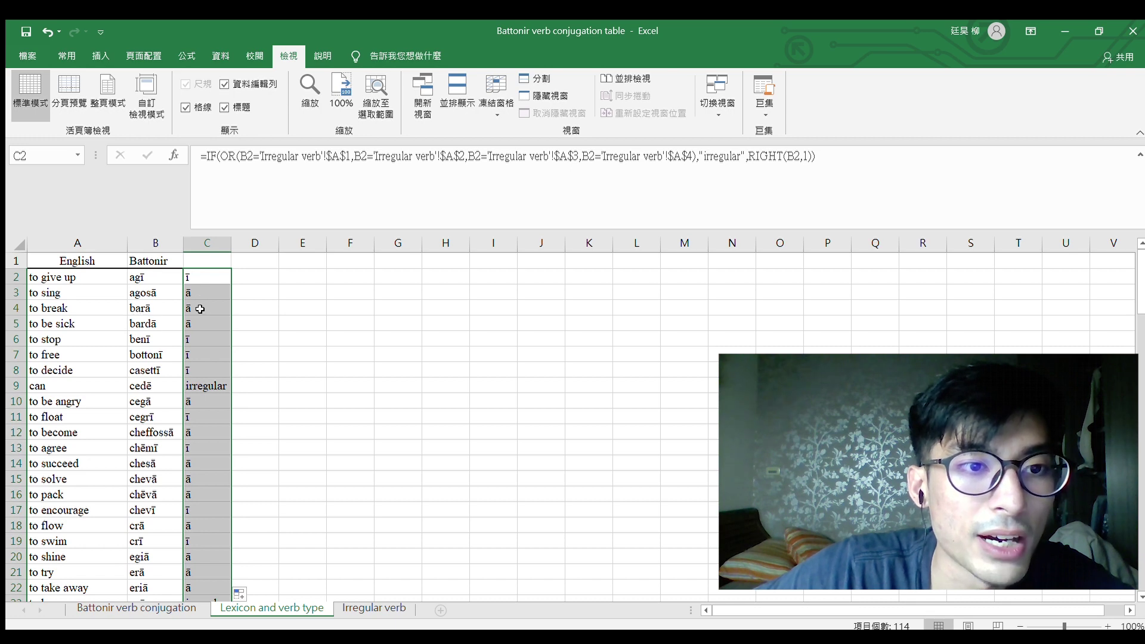
scroll(138, 333, "down", 2)
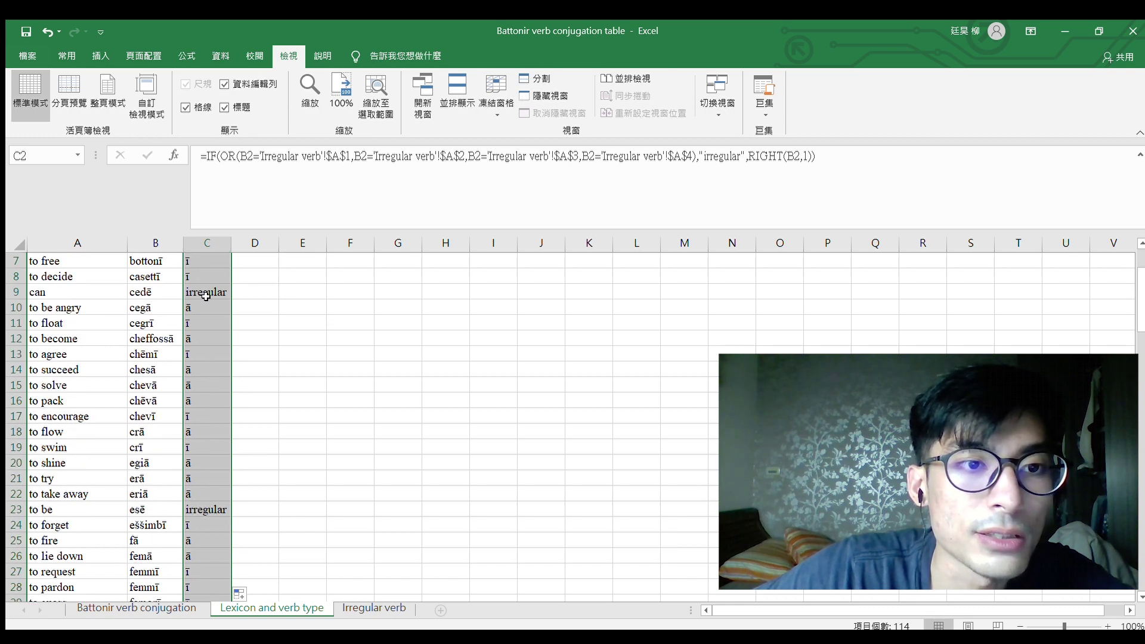
Review the verb types in column C and enter the header "ver type" in C1.
scroll(238, 332, "down", 1)
scroll(214, 460, "down", 2)
scroll(214, 460, "down", 7)
scroll(223, 455, "up", 12)
left_click(210, 264)
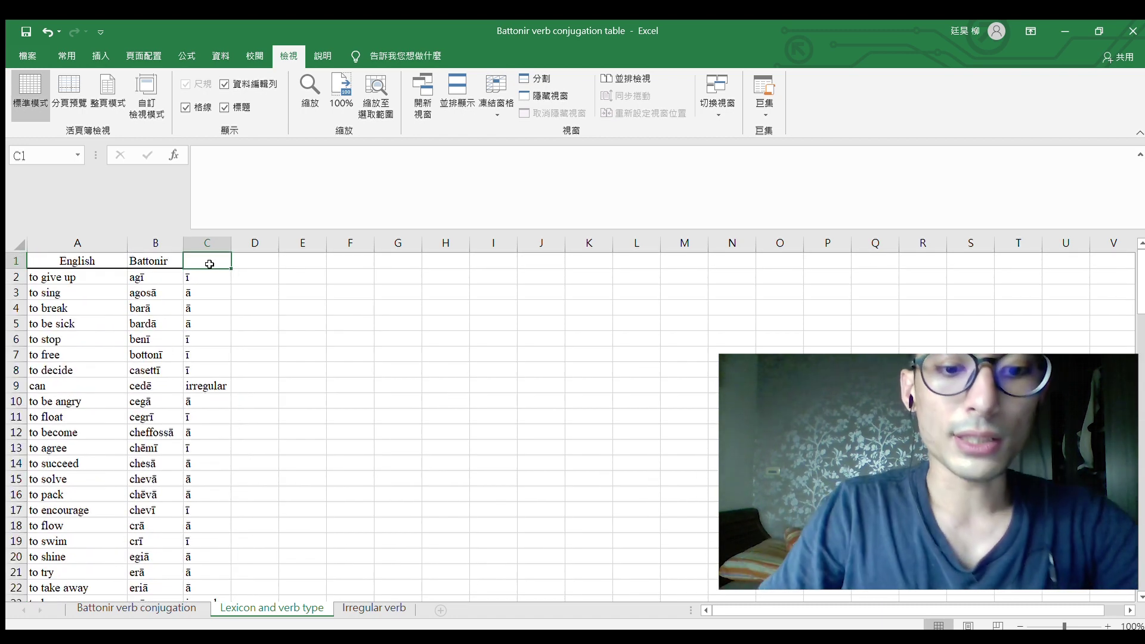
type("ver type")
Switch to the Word document to examine the conjugation tables for mesī and orā, and return to Excel.
key("alt+Tab")
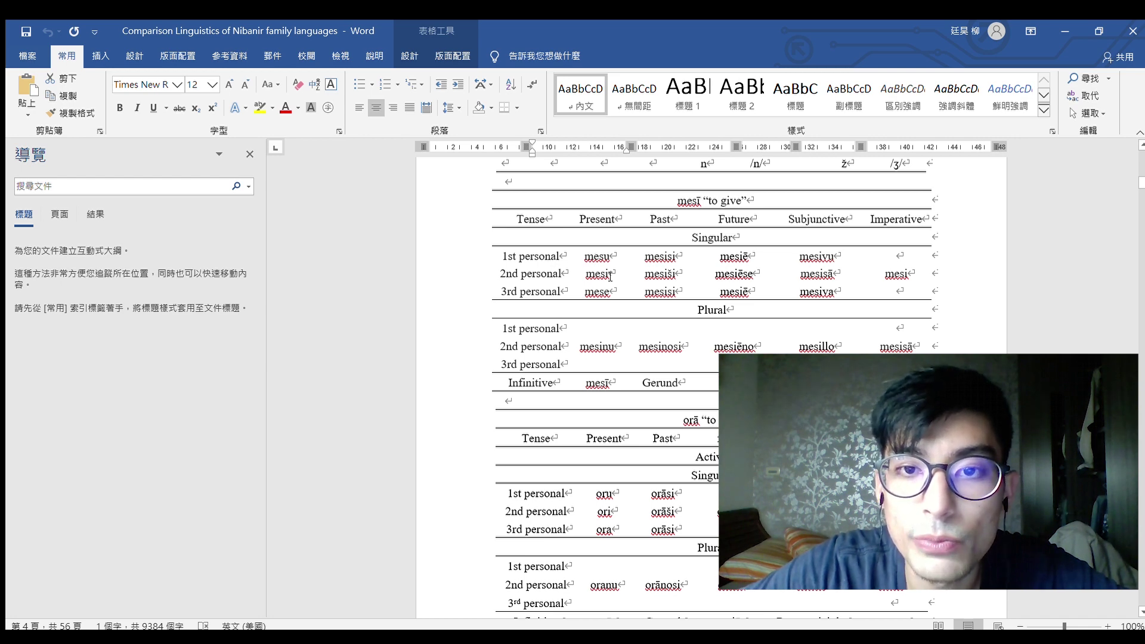
scroll(590, 277, "down", 2)
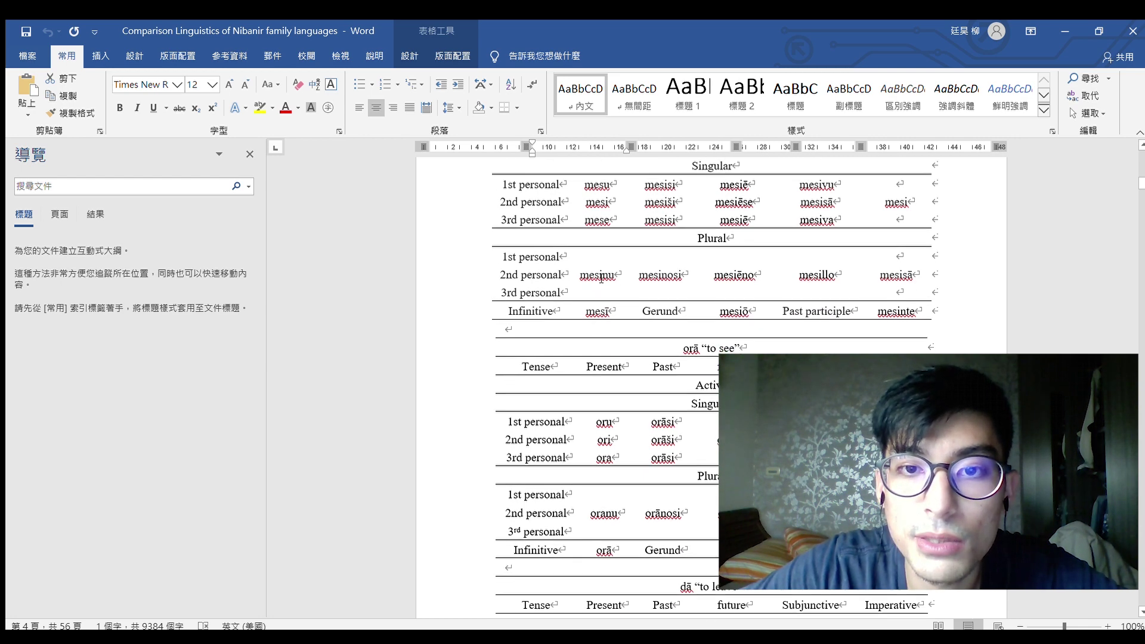
scroll(1017, 261, "up", 1)
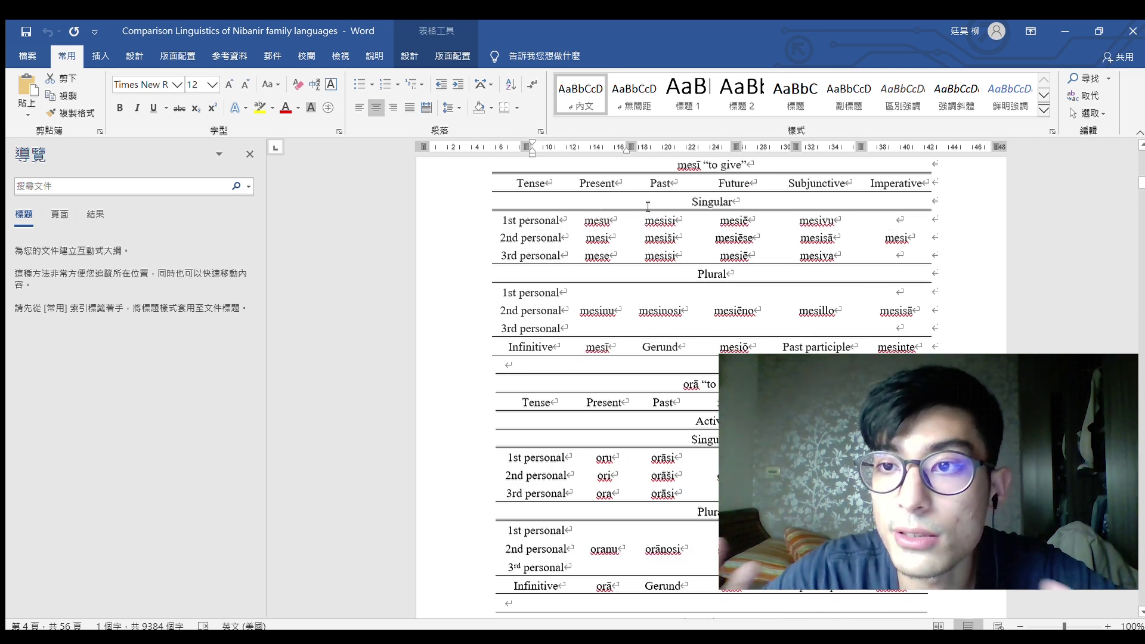
key("alt+Tab")
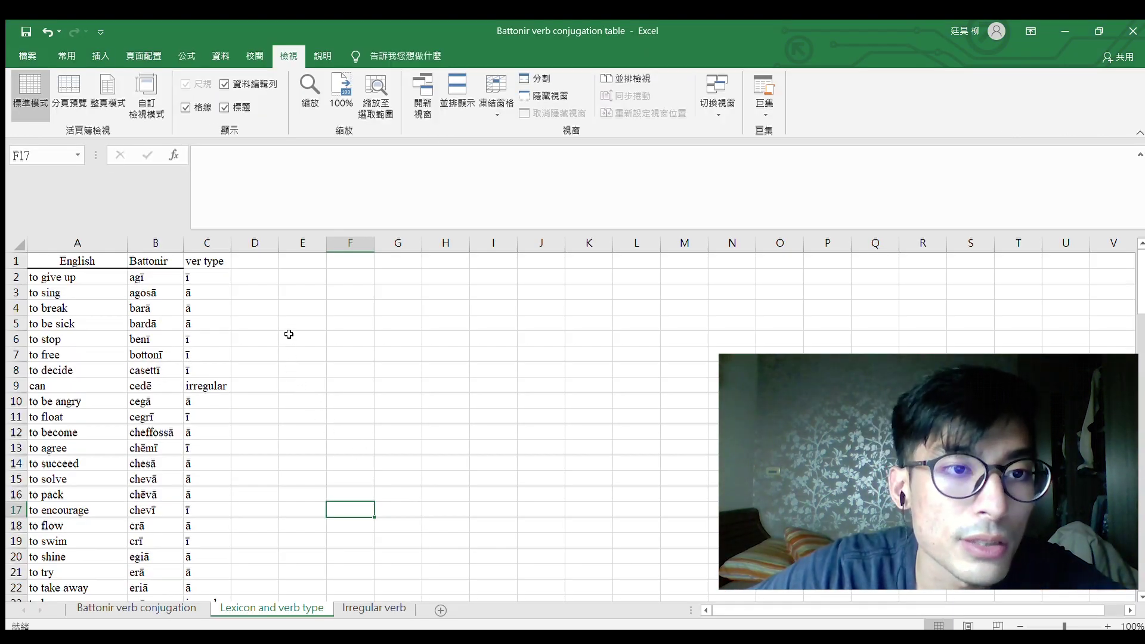
Add a new sheet after the lexicon sheet and name it "Regular verb".
left_click(439, 610)
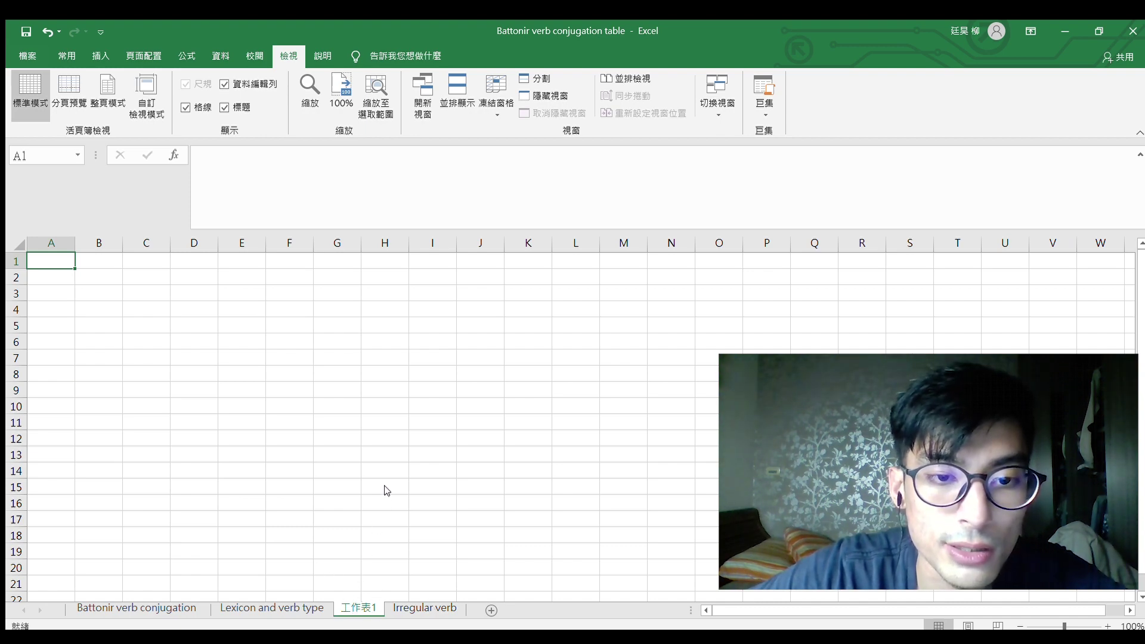
key("alt+h")
type("orRegular verb")
key("Return")
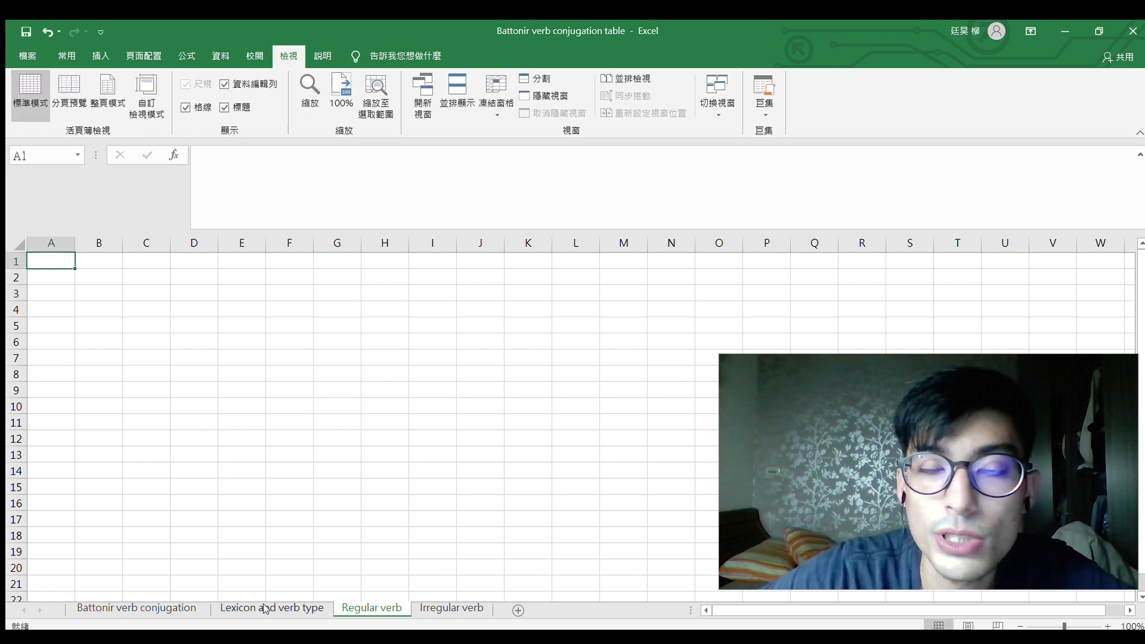
Copy the ī verb type from C2 of the lexicon sheet into A1 of the Regular verb sheet.
left_click(265, 608)
left_click(203, 277)
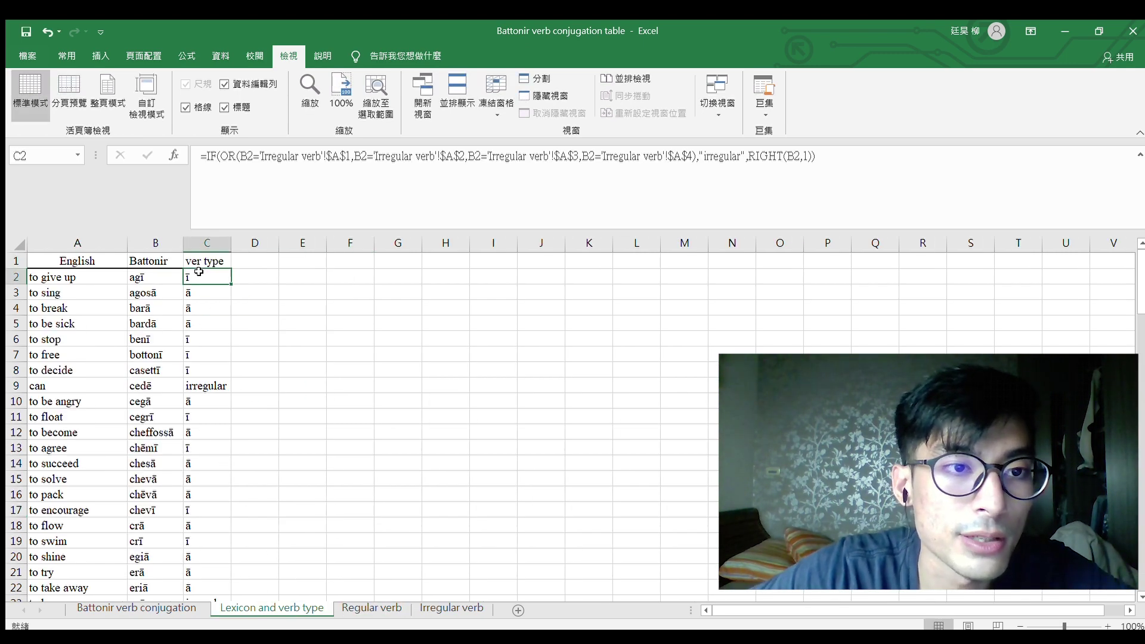
key("ctrl+c")
left_click(372, 608)
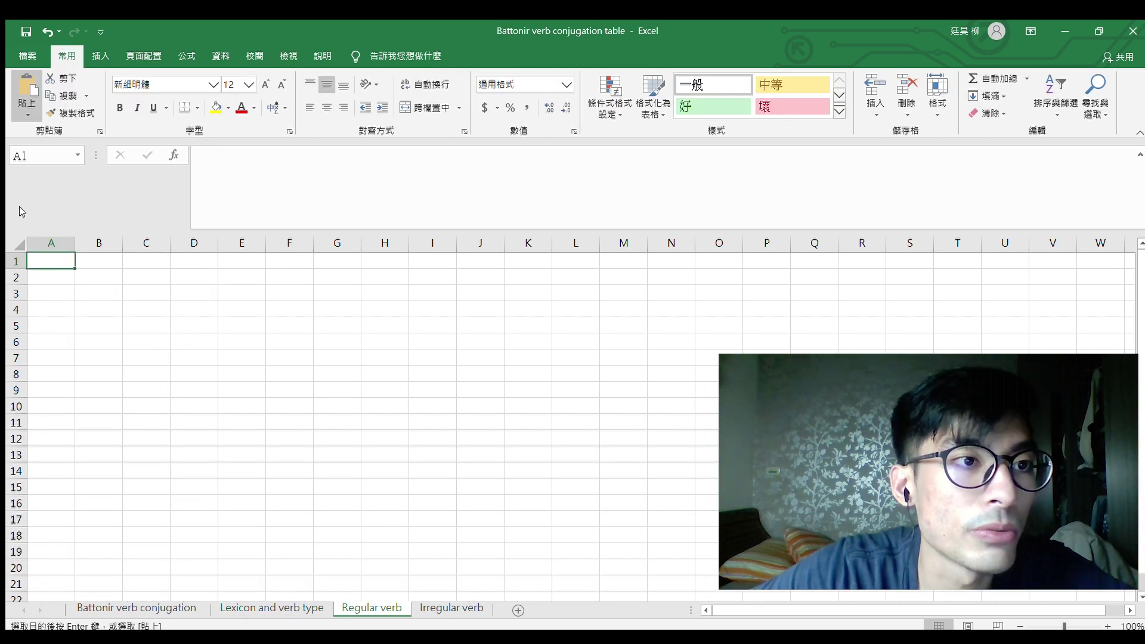
key("ctrl+v")
Copy an ā verb type from column C of the lexicon sheet into A2 of the Regular verb sheet as a value.
left_click(278, 609)
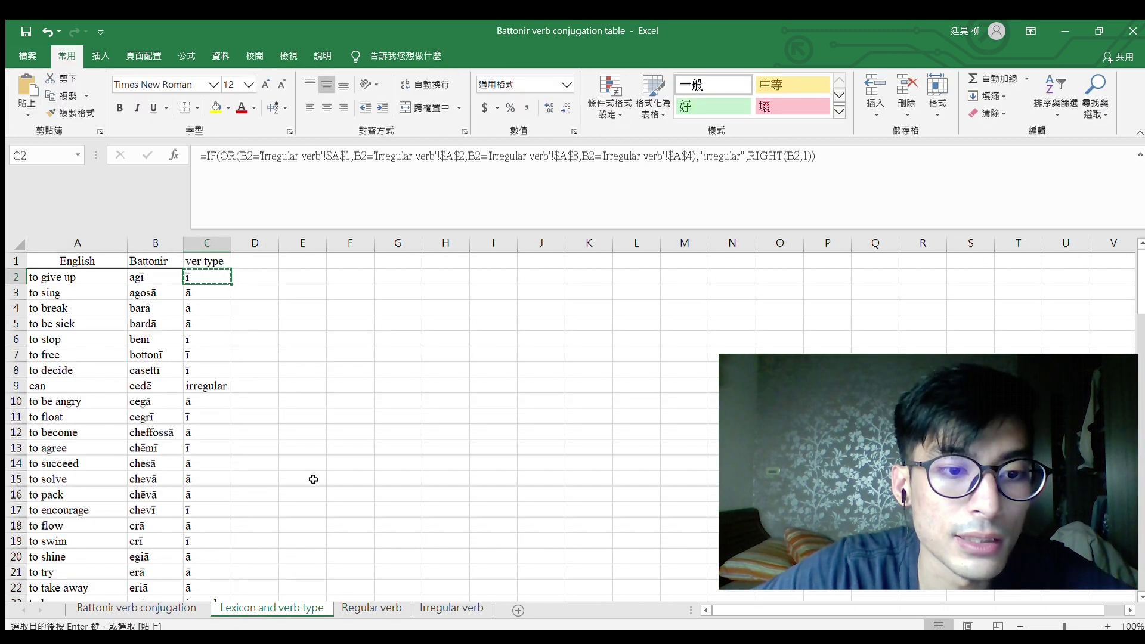
left_click(207, 309)
key("ctrl+c")
left_click(365, 606)
left_click(72, 284)
key("ctrl+v")
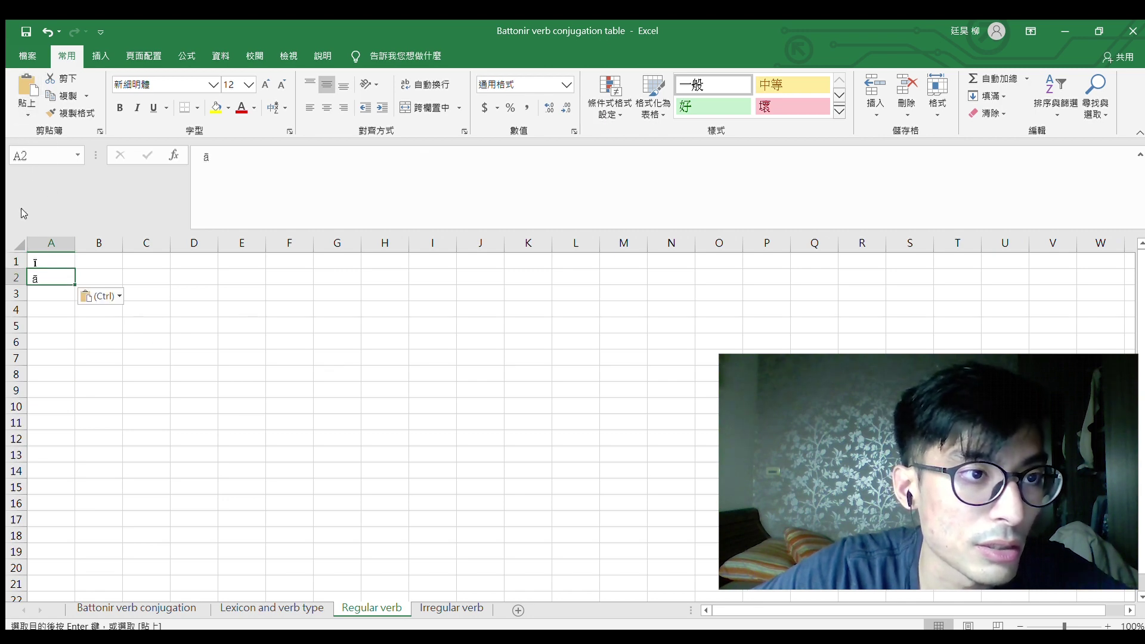
Build the regular ending table for ī and ā verbs with present, past, future, subjunctive, imperative, infinitive, gerund and particle columns.
left_click(124, 354)
key("Right")
key("Right")
key("Up")
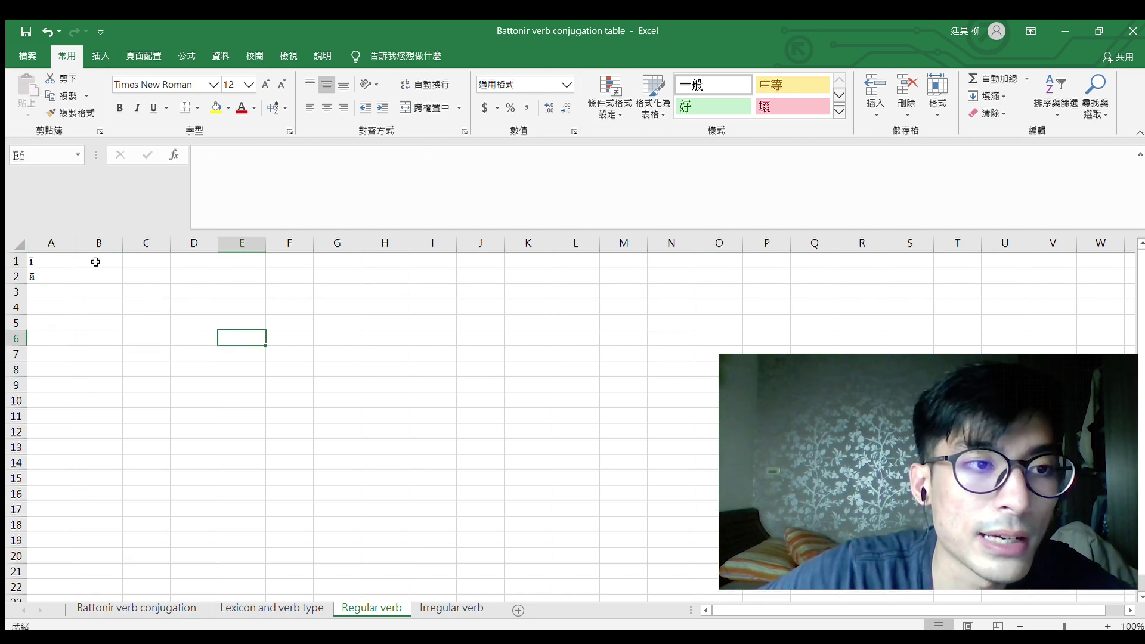
left_click(79, 262)
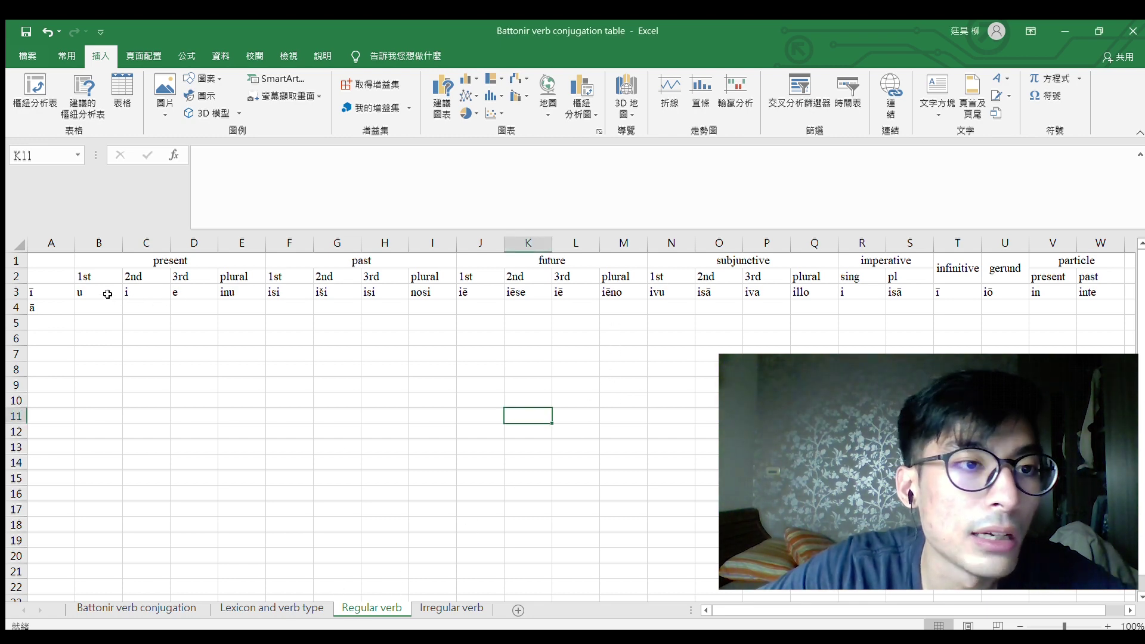
left_click(105, 296)
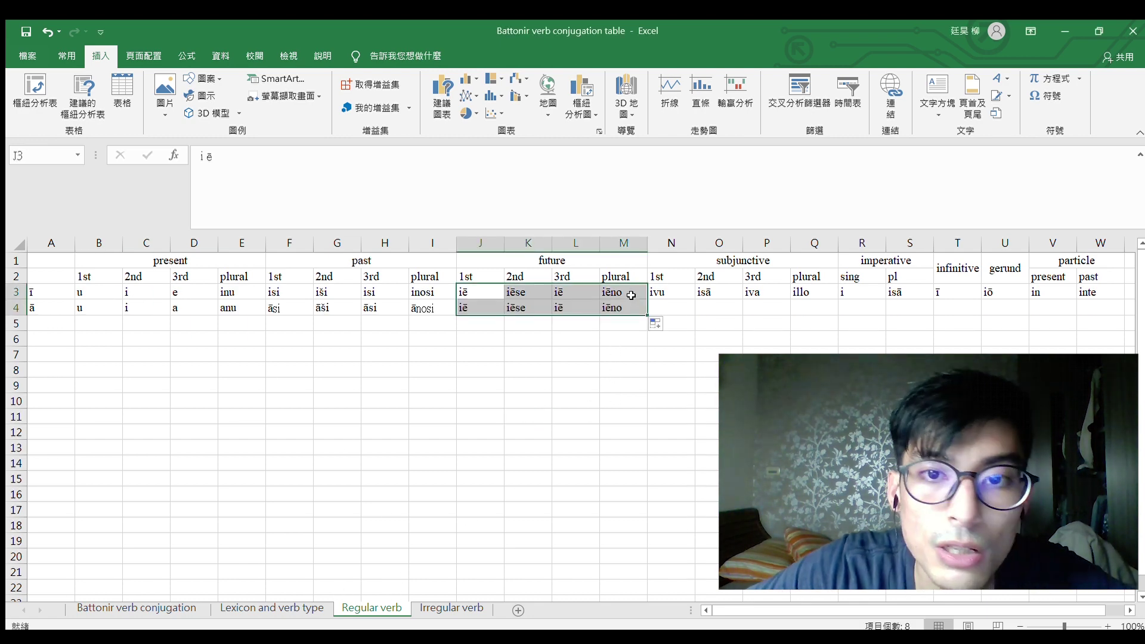
Change the future plural endings in M3 and M4 to iēnu and set the whole sheet's font to Times New Roman.
left_click(634, 297)
double_click(634, 295)
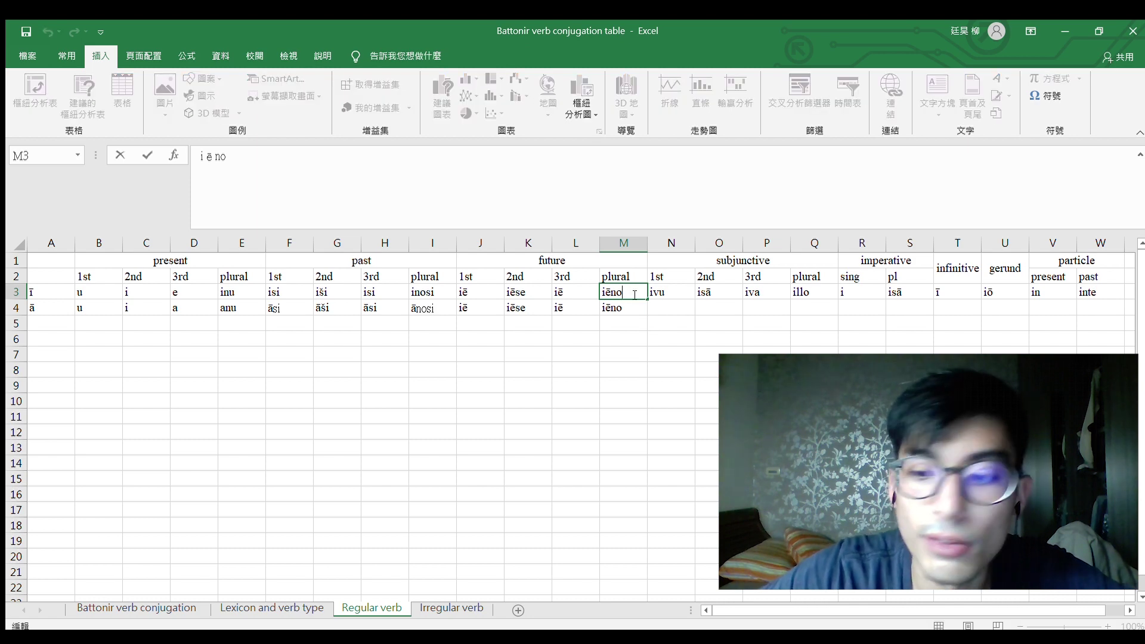
double_click(627, 304)
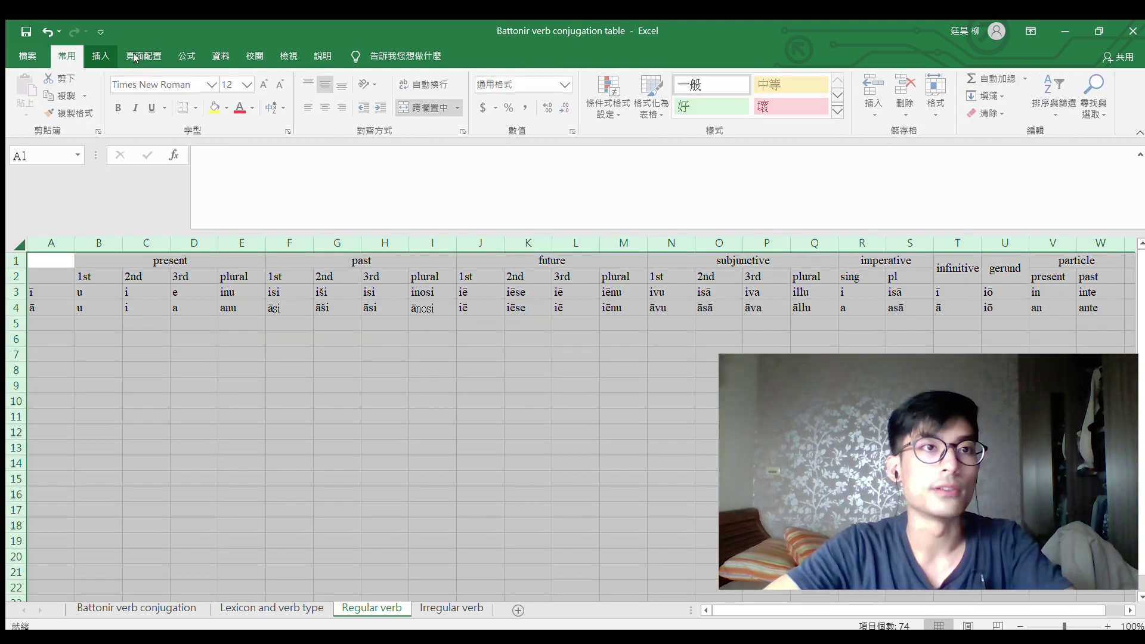
type("Times New Roman")
key("Return")
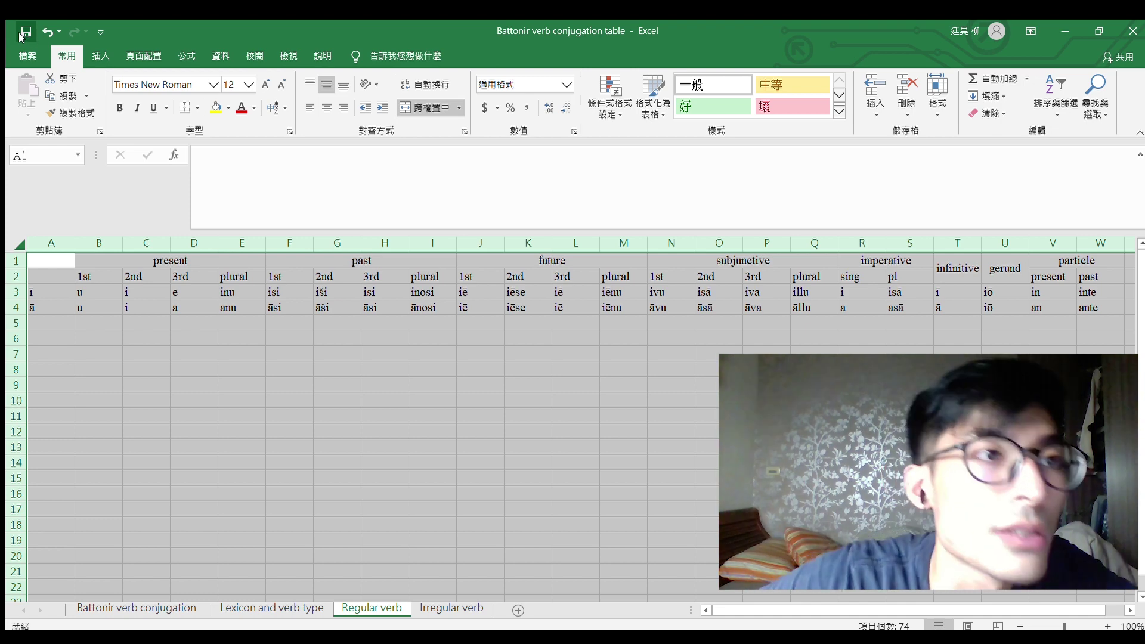
On the lexicon sheet, correct the C1 header to "verb type" and add the header "verb stem" in D1.
left_click(261, 608)
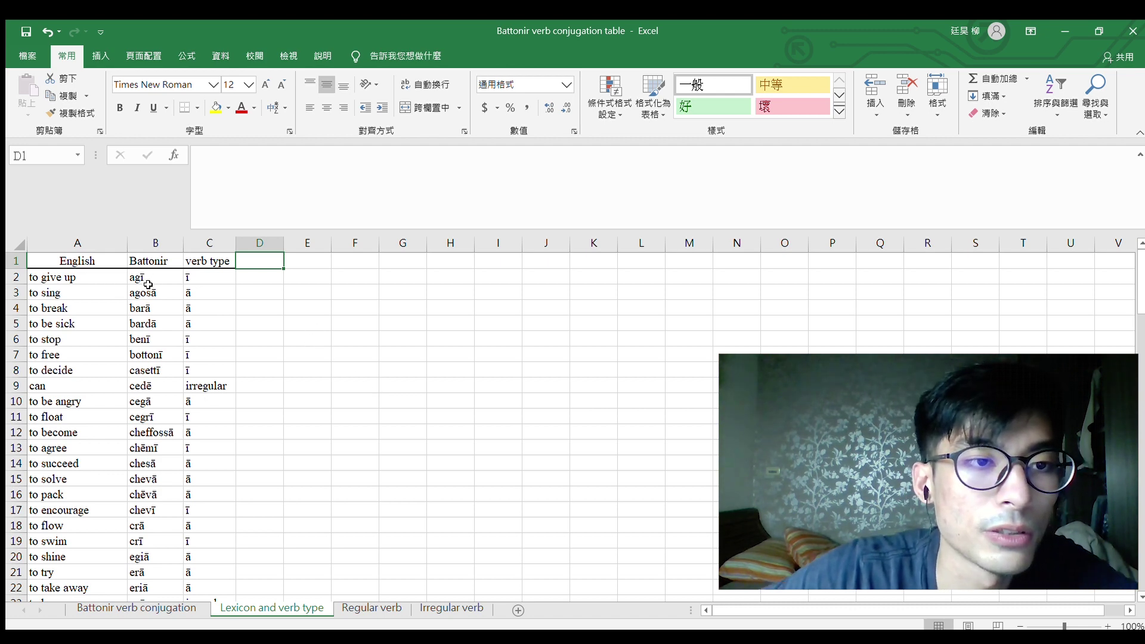
type("verb stem")
key("Return")
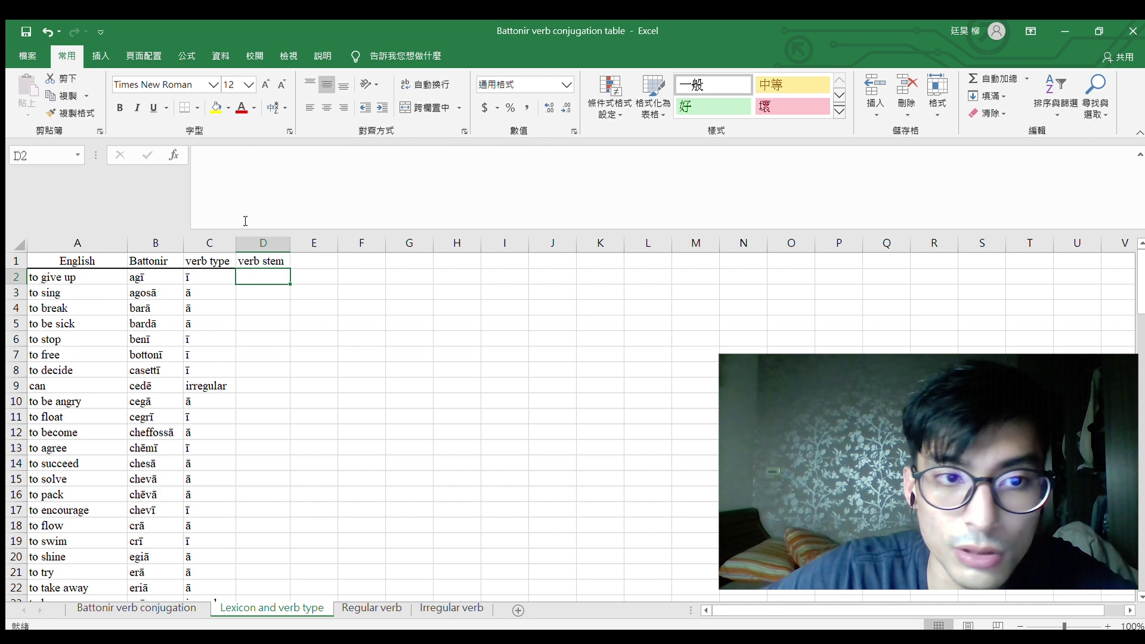
Enter the formula =MID(B2,1,LEN(B2)-1) in D2 to extract the verb stem without its final letter.
left_click(256, 195)
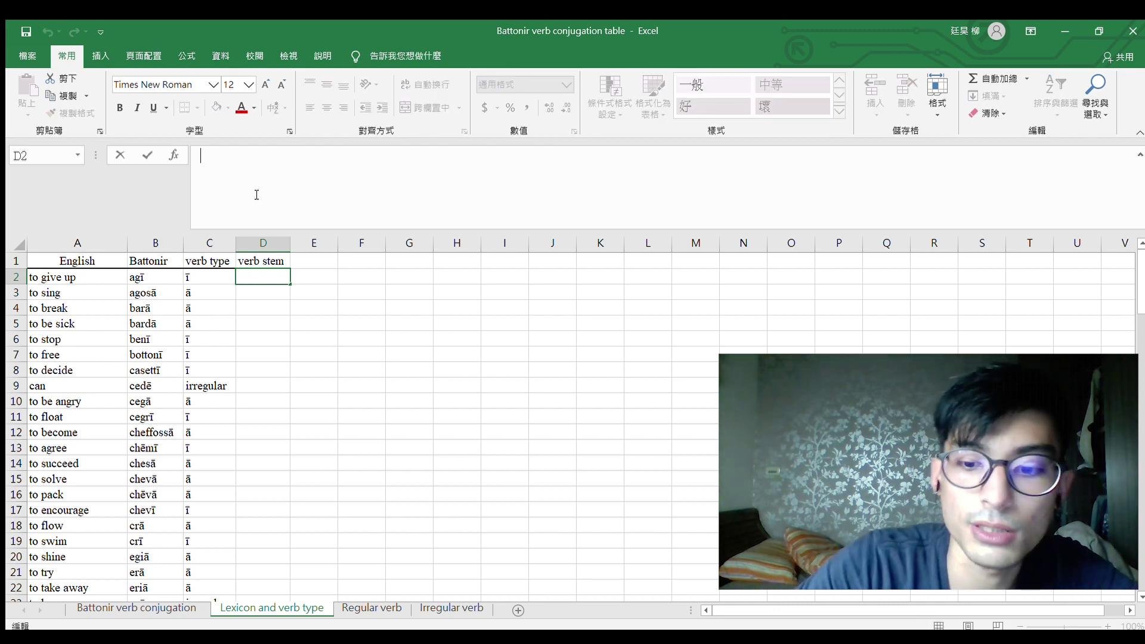
type("=")
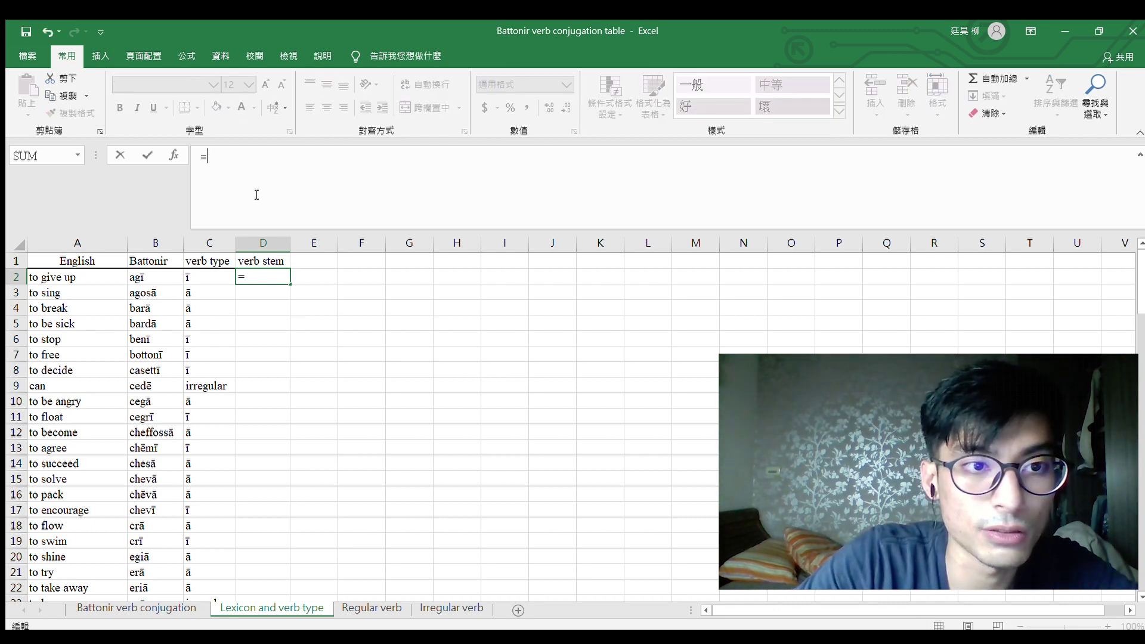
type("imid(")
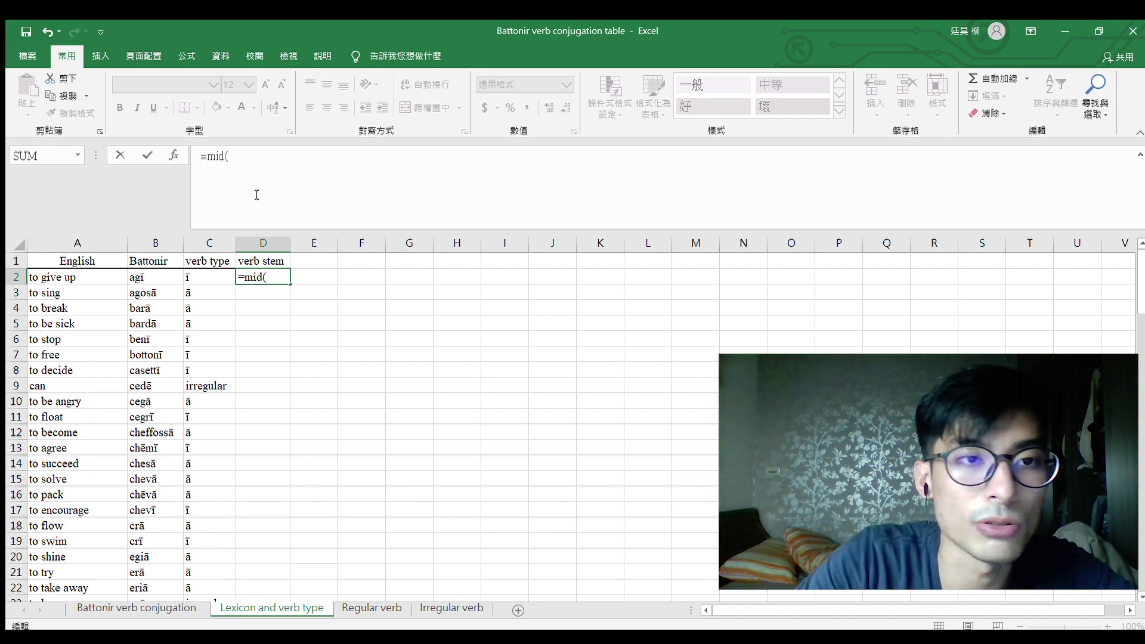
left_click(145, 276)
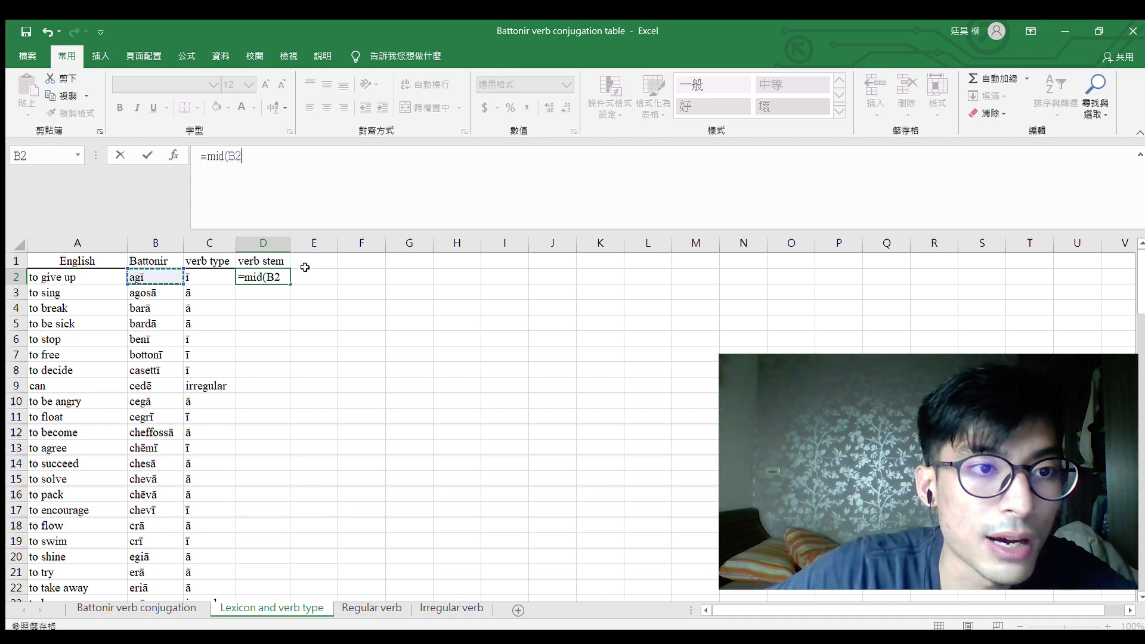
type(",1")
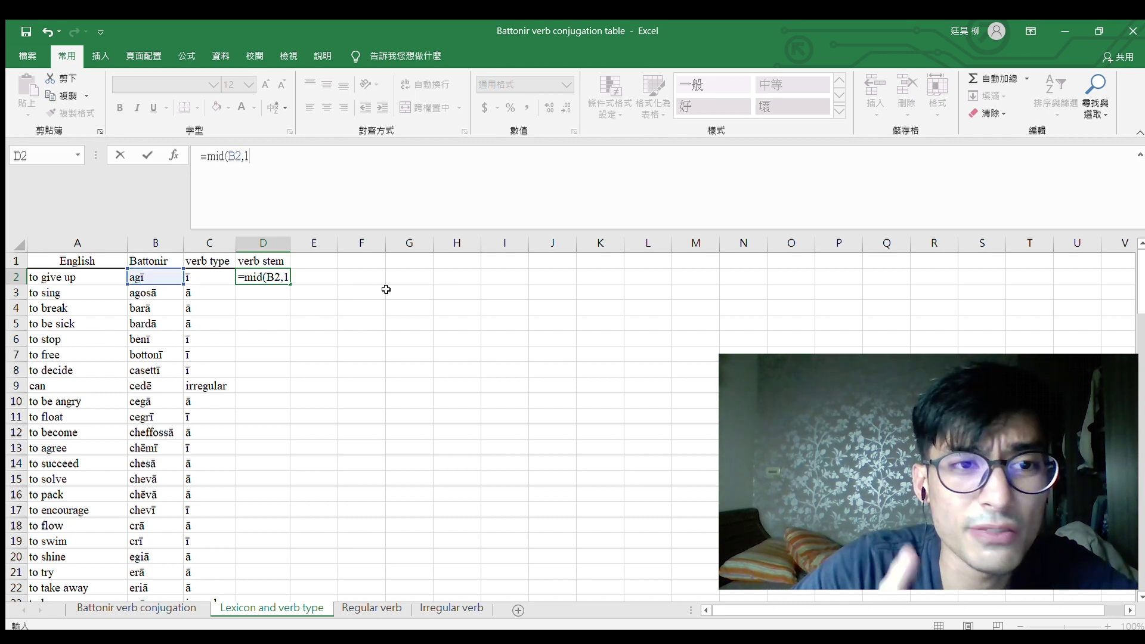
type(",")
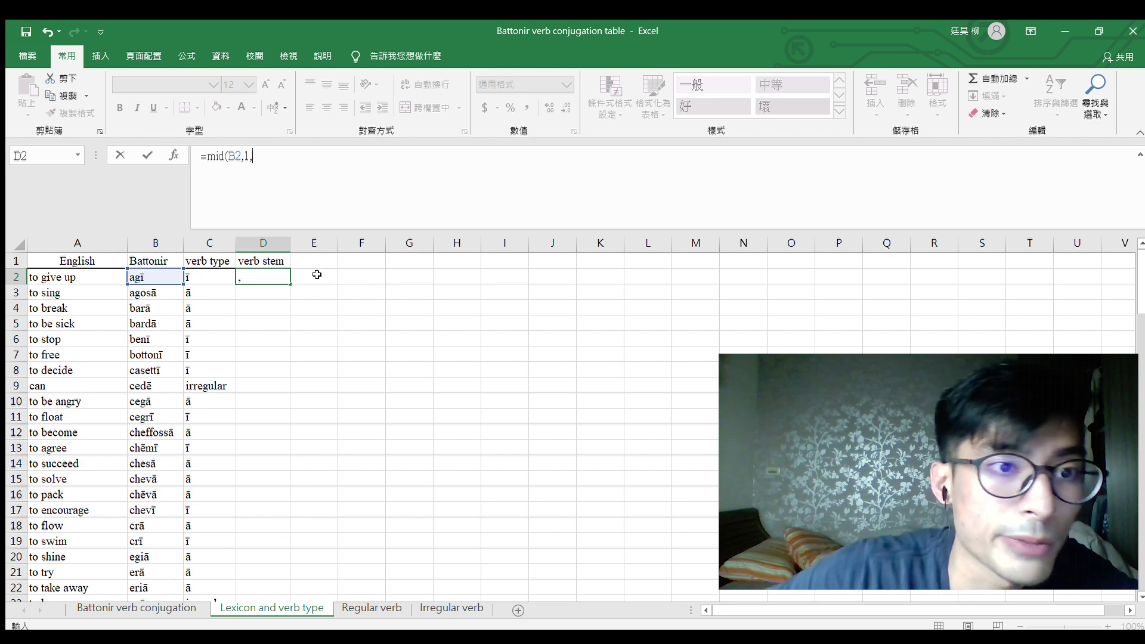
type("leng")
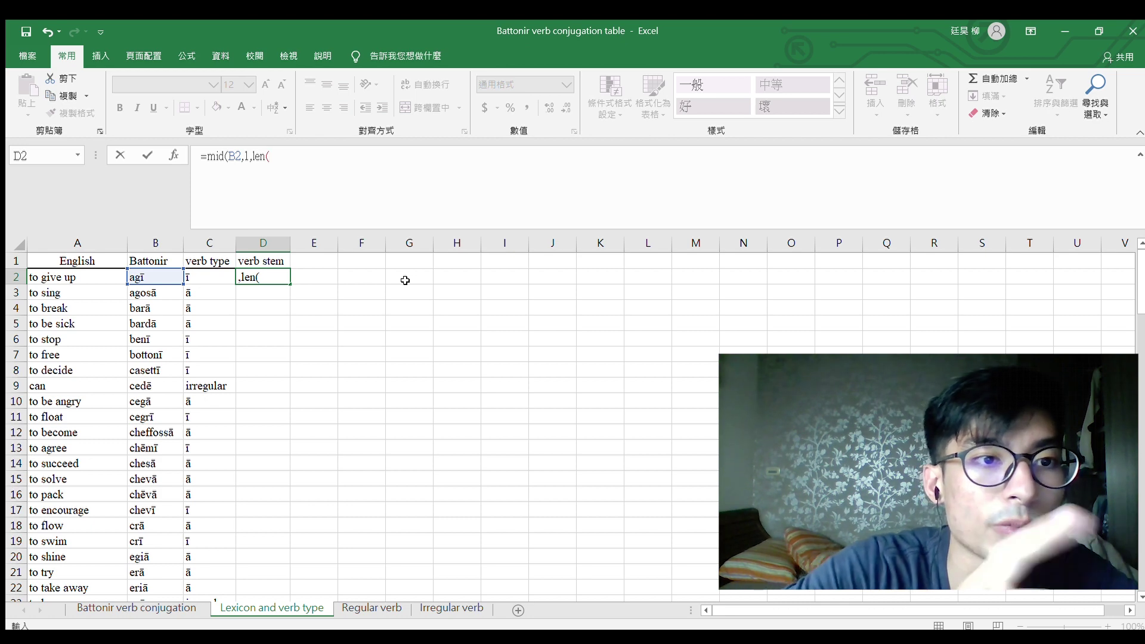
left_click(165, 275)
type(")-1)")
left_click(292, 160)
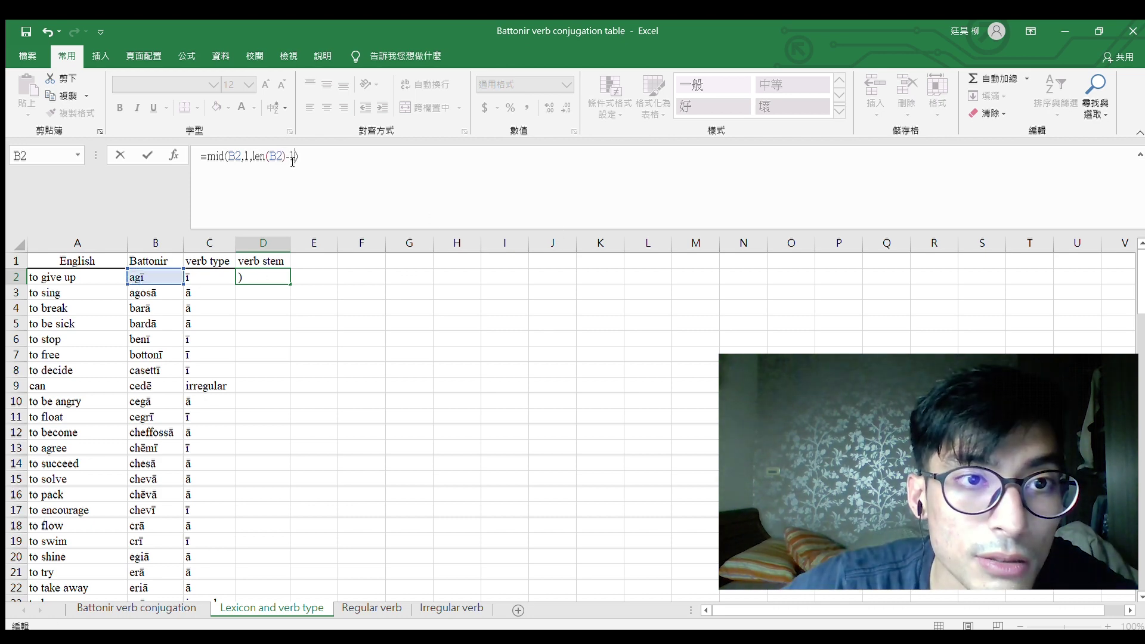
key("Return")
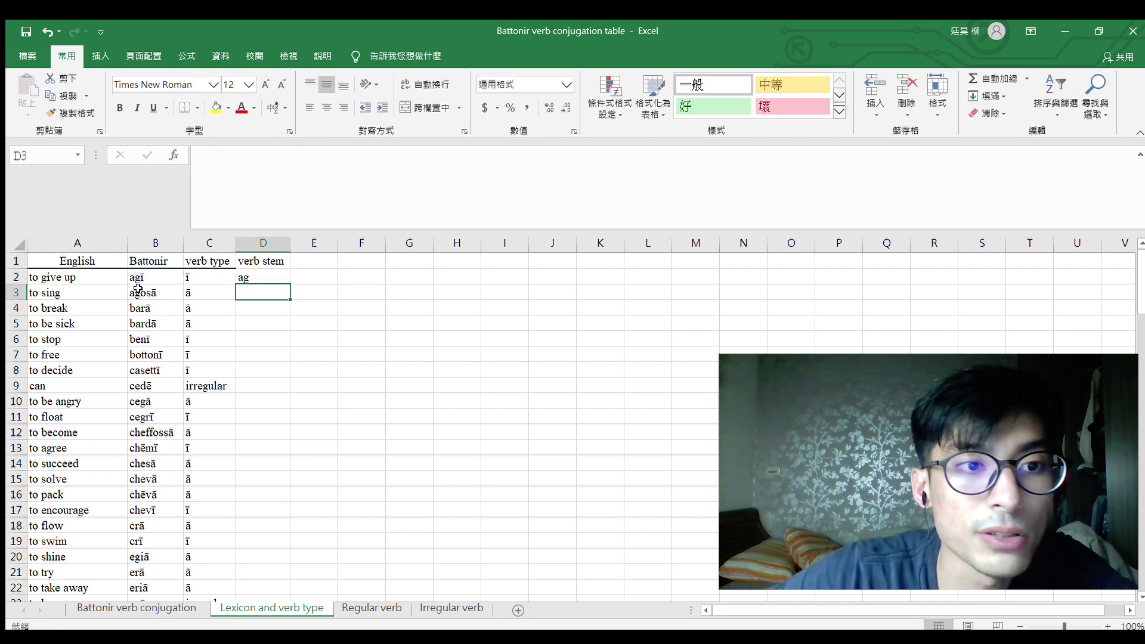
Fill the D2 stem formula down column D for the whole verb list and check the stems.
left_click(253, 277)
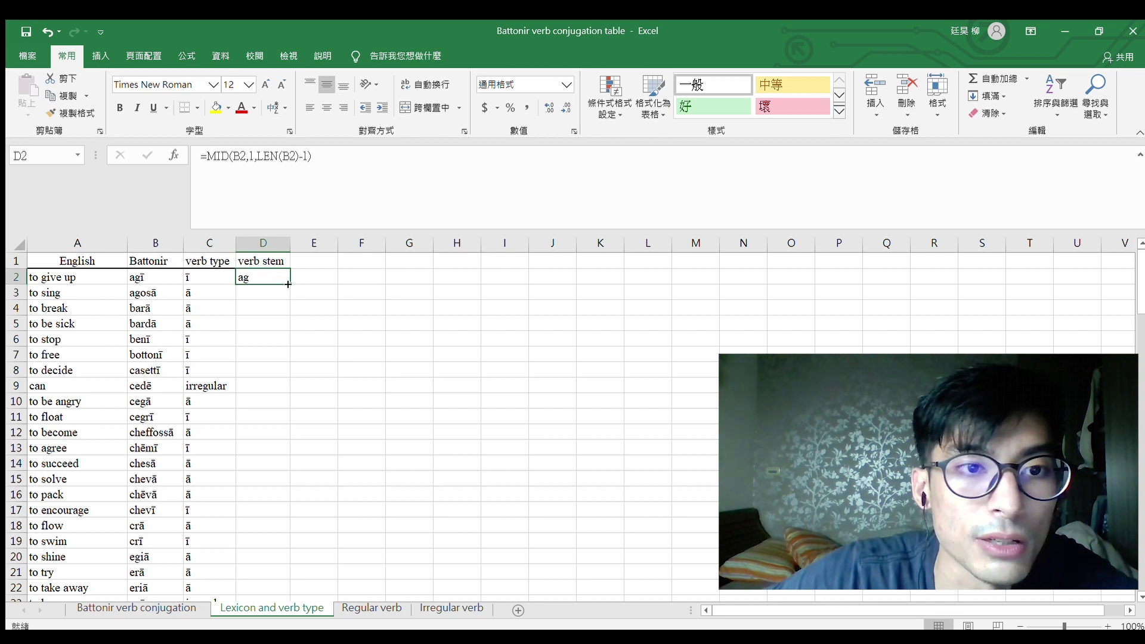
double_click(290, 285)
scroll(301, 397, "down", 8)
scroll(301, 396, "up", 8)
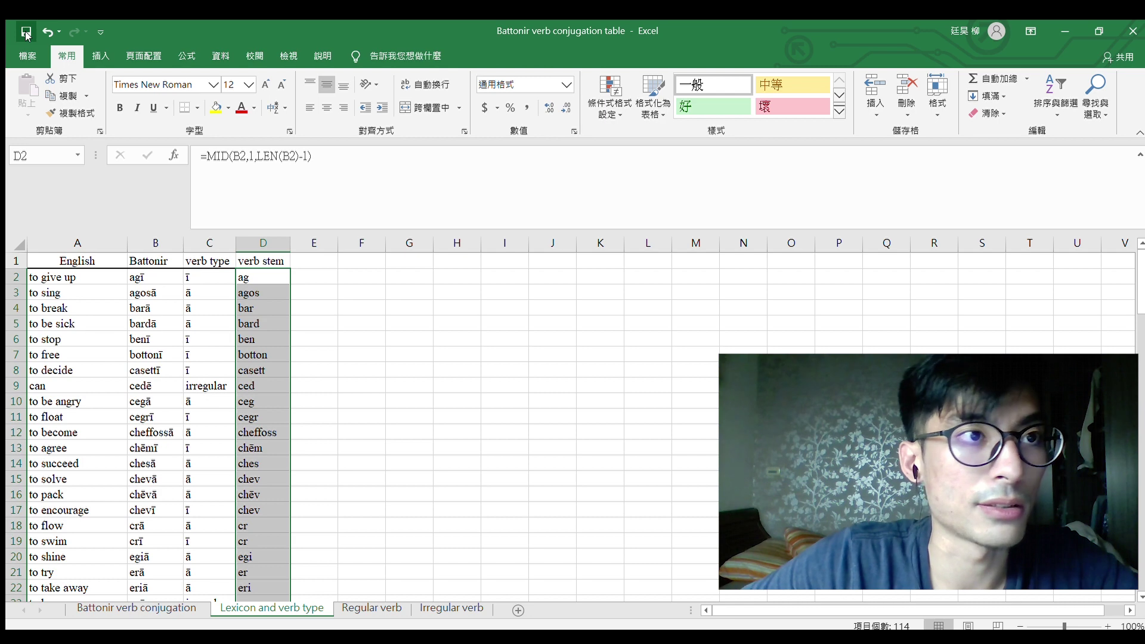
Insert two rows above the verb list on the Irregular verb sheet to make room for the tense and person headers.
left_click(359, 606)
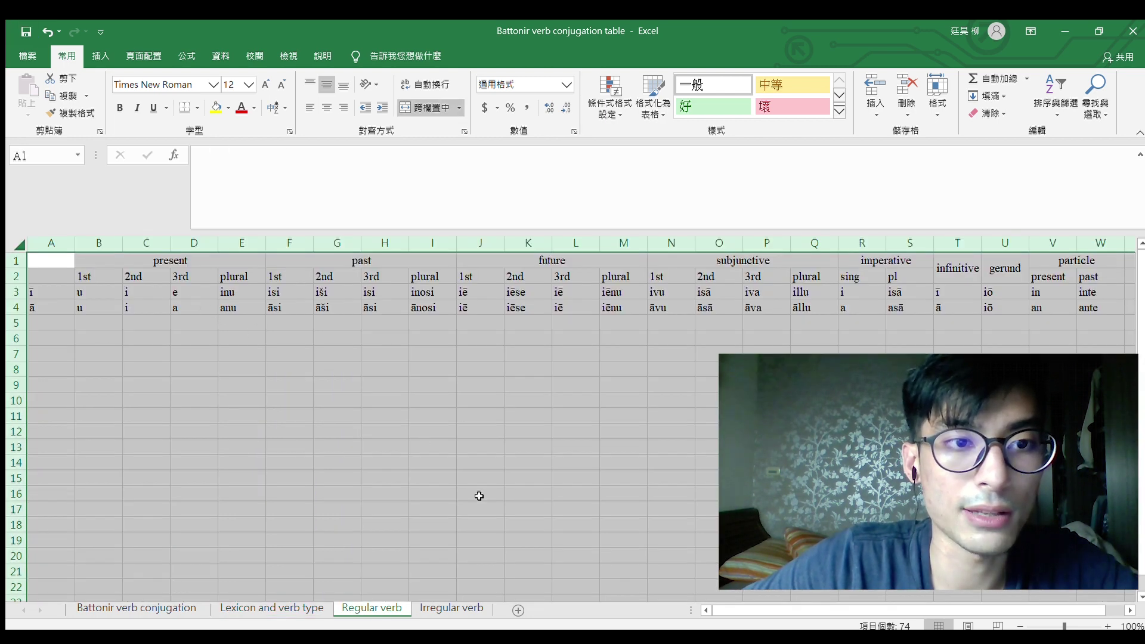
left_click(452, 608)
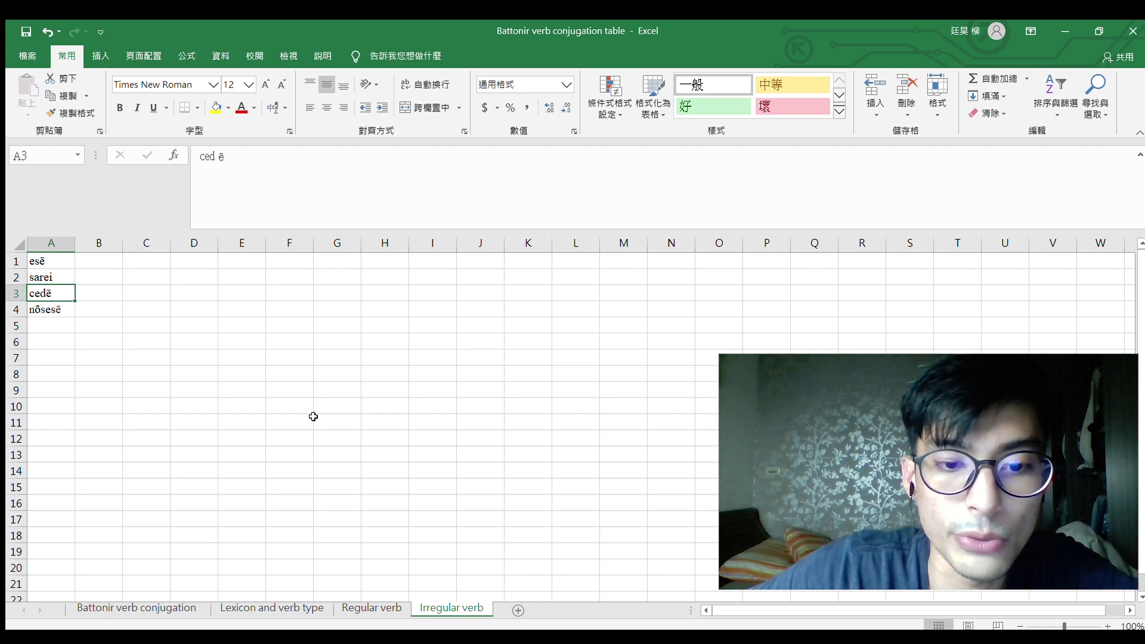
key("alt+Tab")
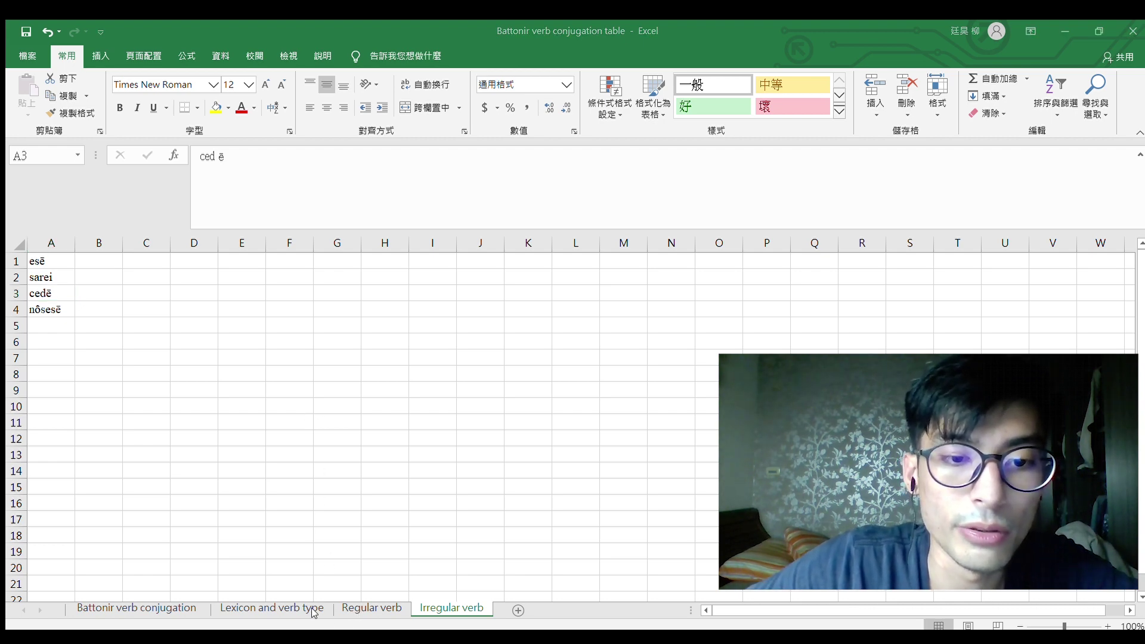
key("alt+Tab")
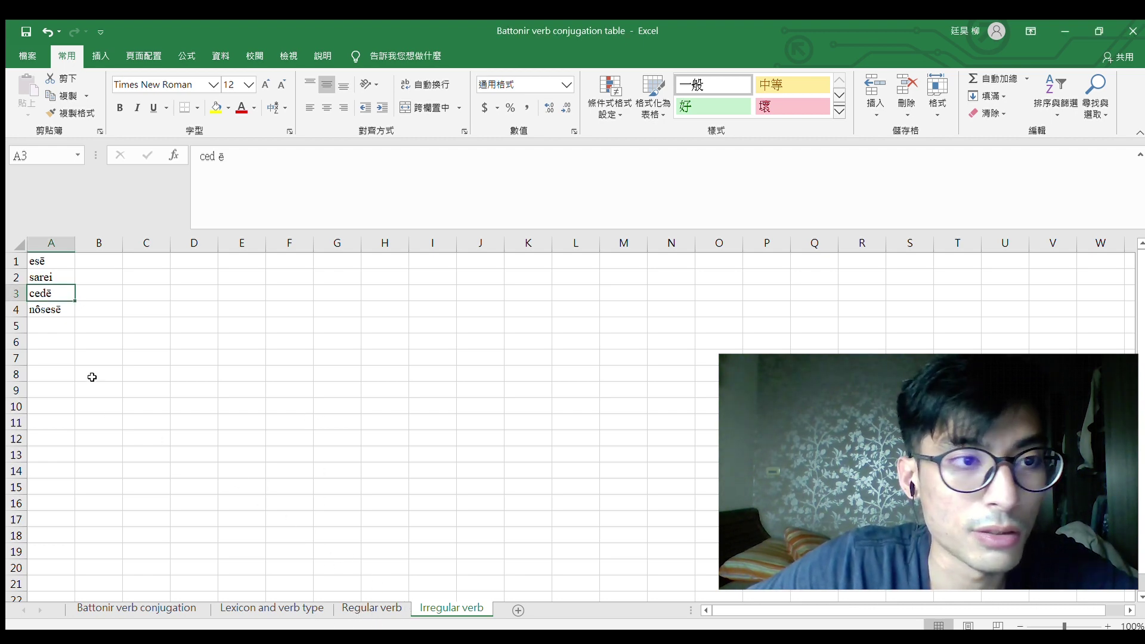
left_click(16, 262)
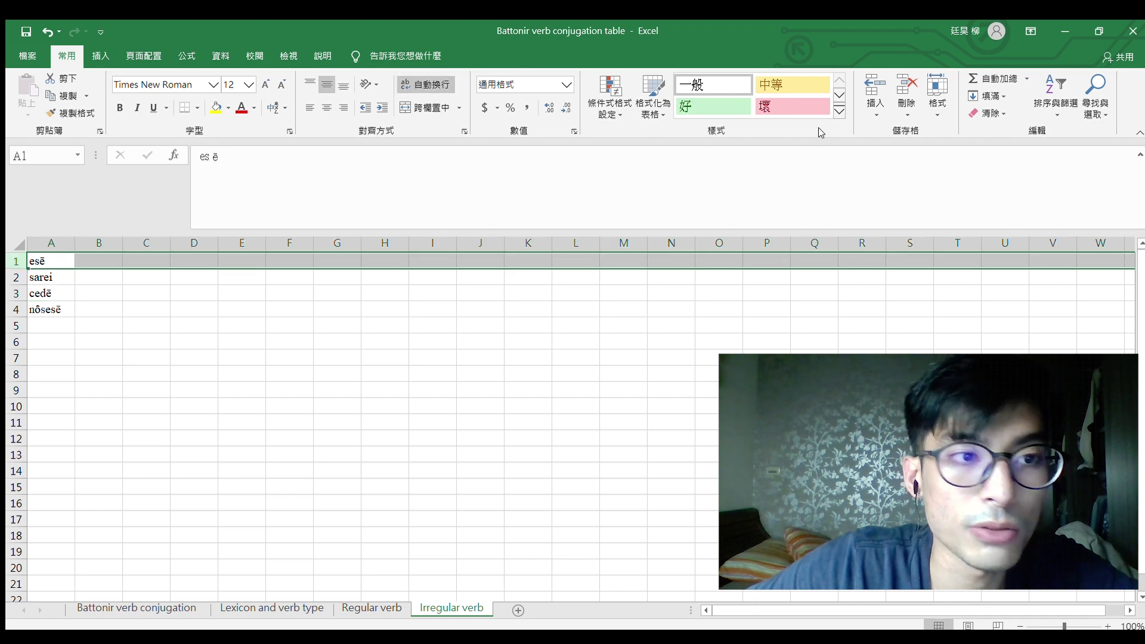
left_click(877, 84)
key("ctrl+z")
key("ctrl+z")
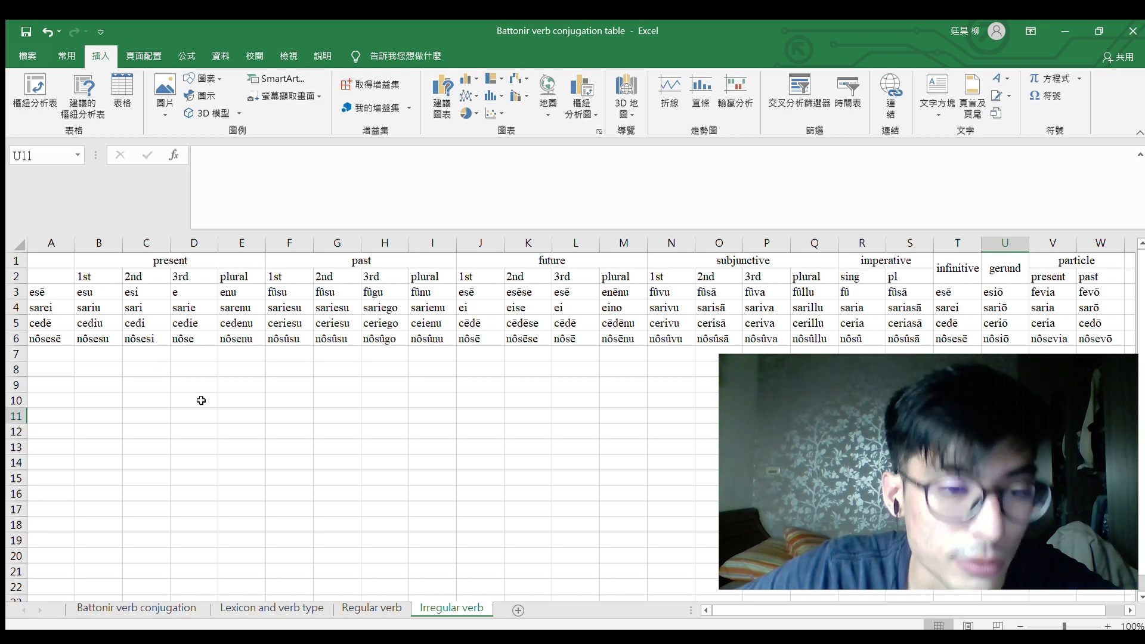
In B2 of the conjugation sheet, enter =vlookup($I$7,'Lexicon and verb type'!A:D,2,FALSE) to fetch the Battonir verb.
left_click(140, 607)
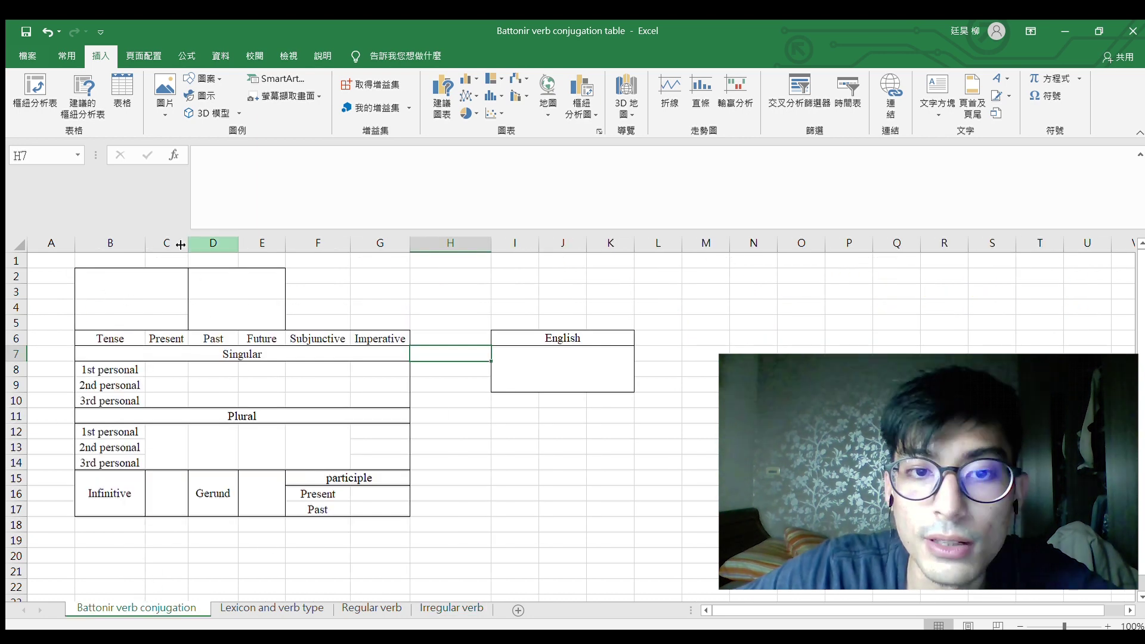
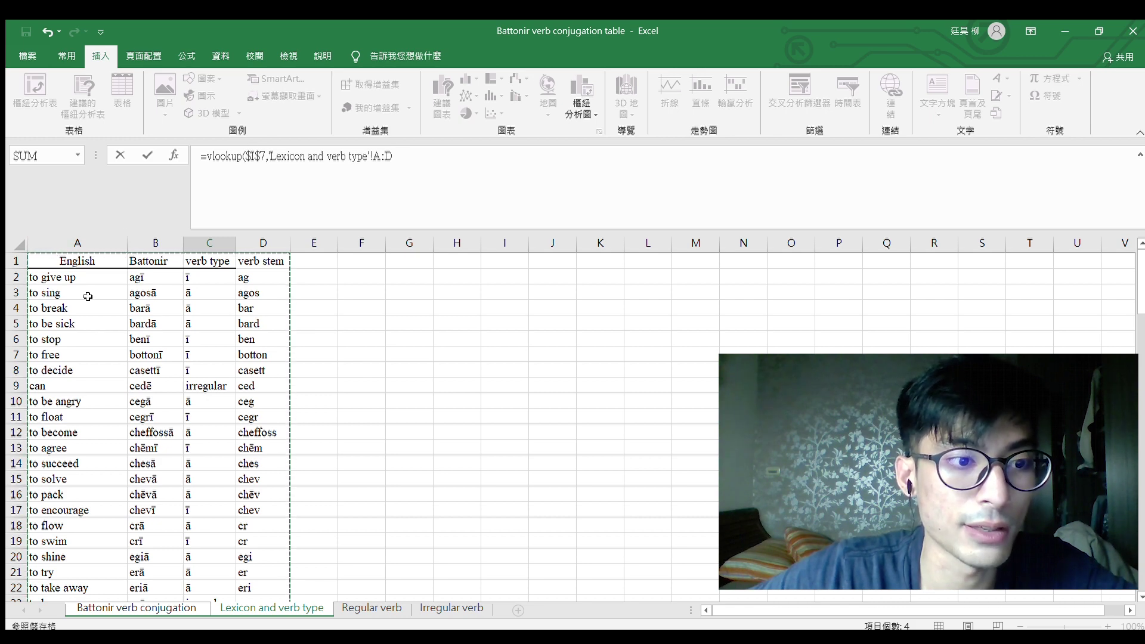
scroll(70, 313, "down", 6)
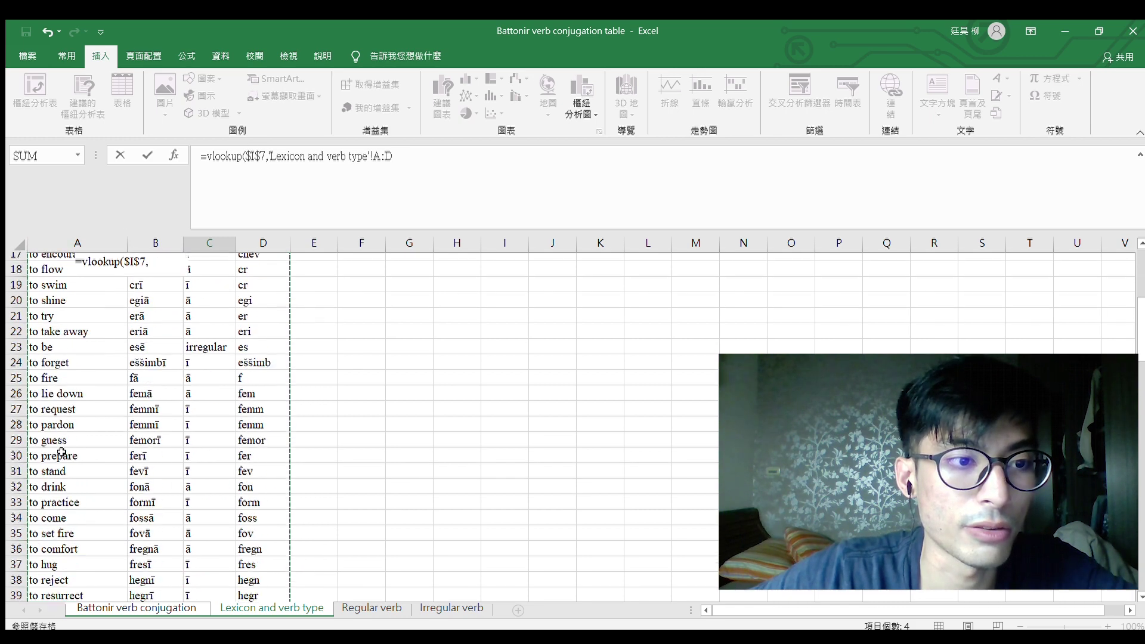
scroll(63, 480, "up", 6)
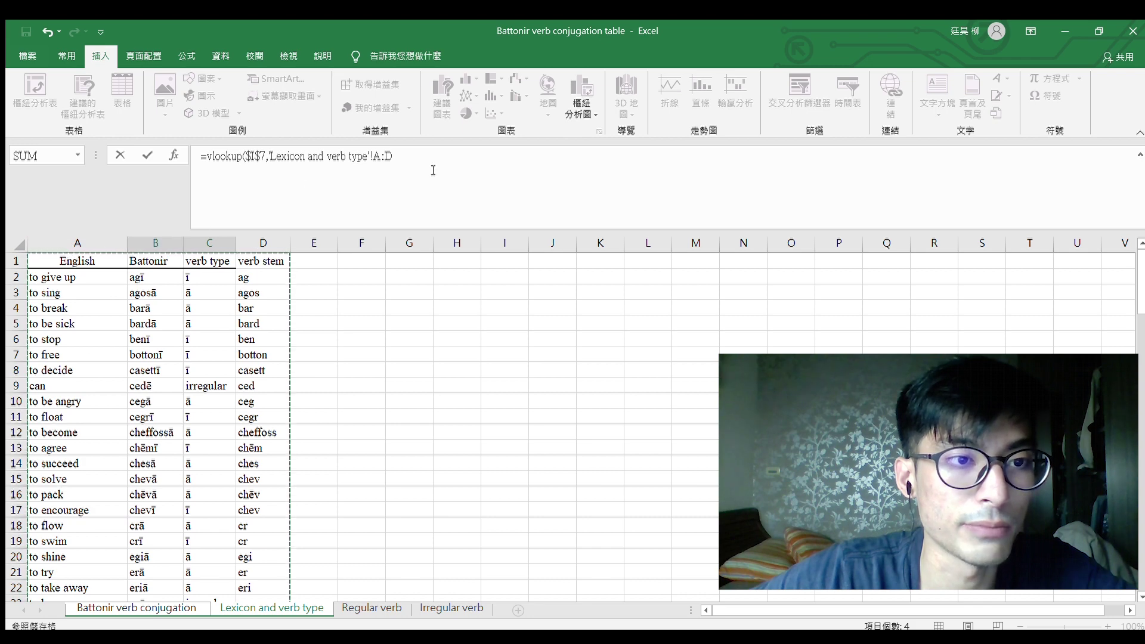
left_click(453, 161)
type(",")
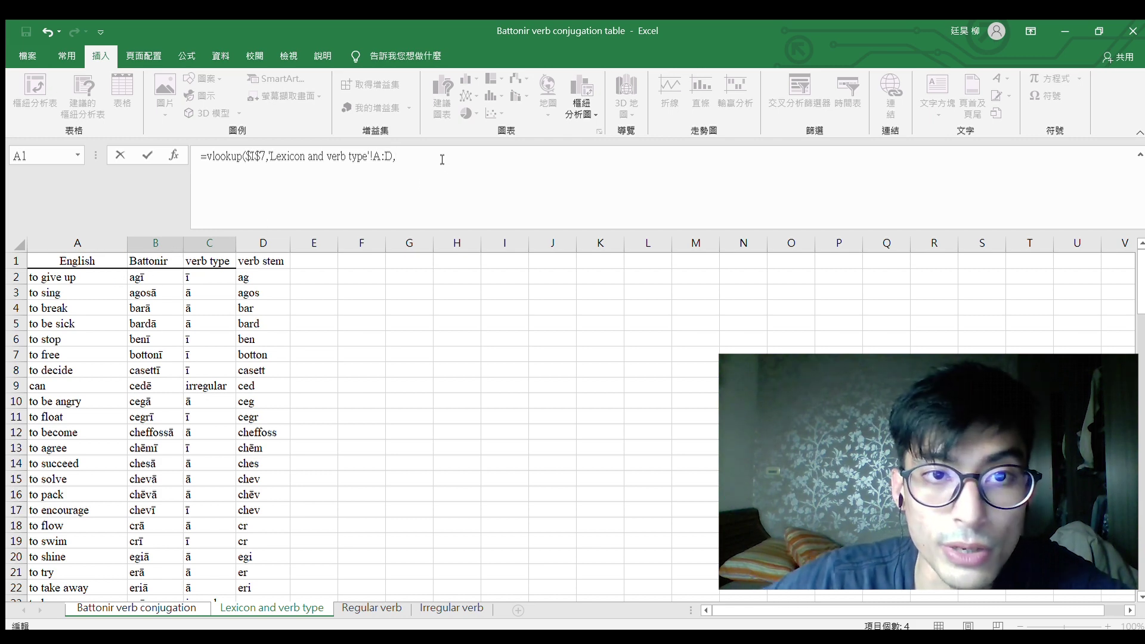
type("2,")
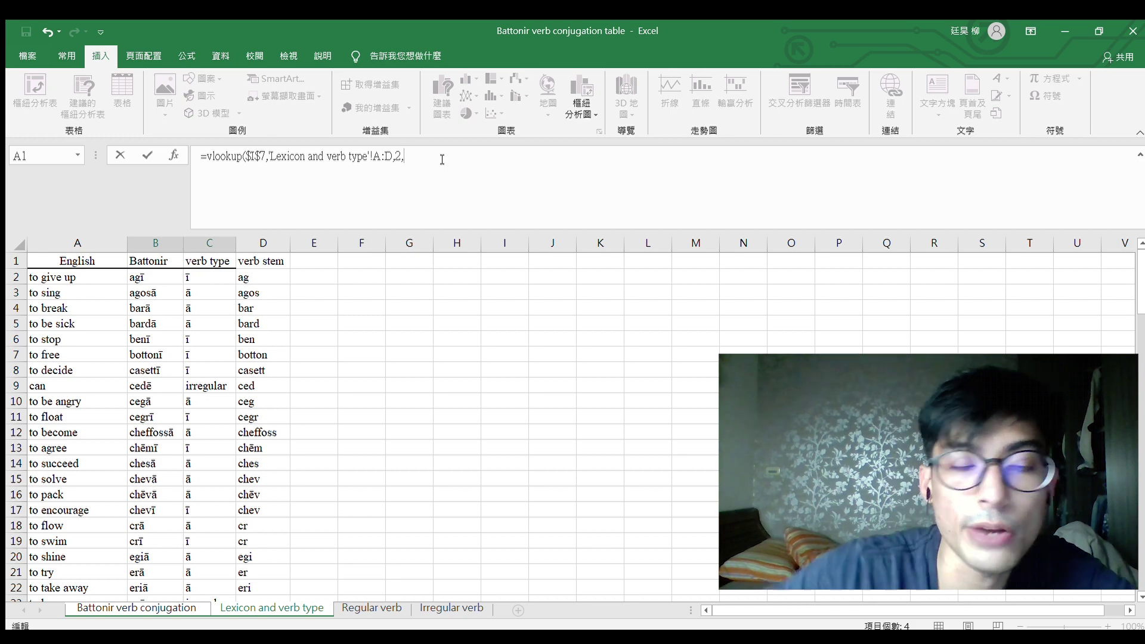
type("FALSE")
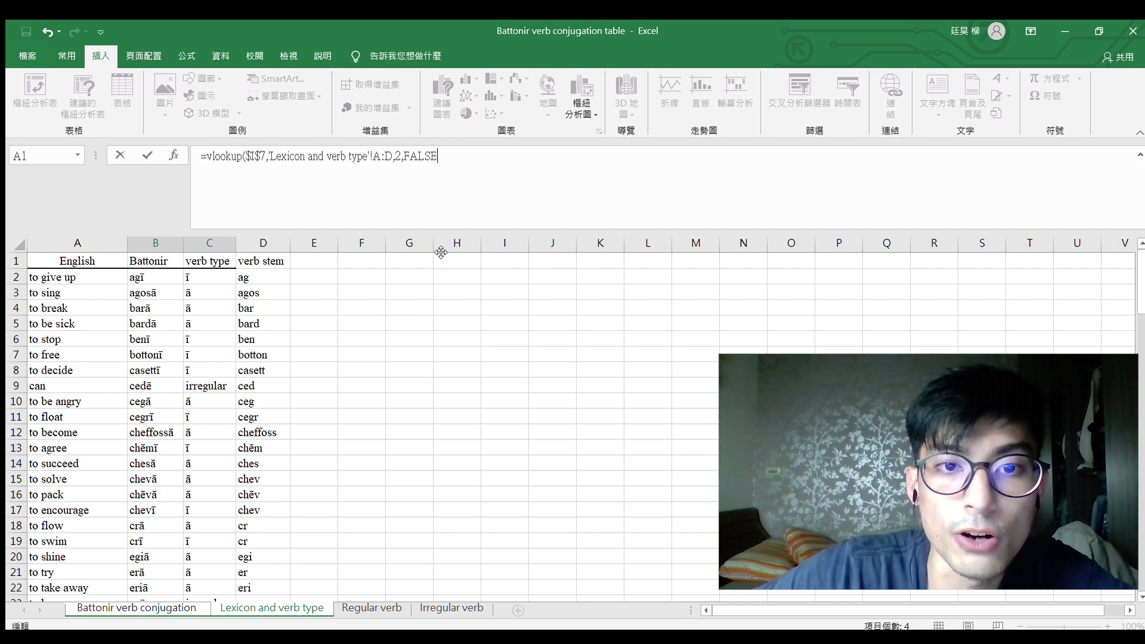
type(")")
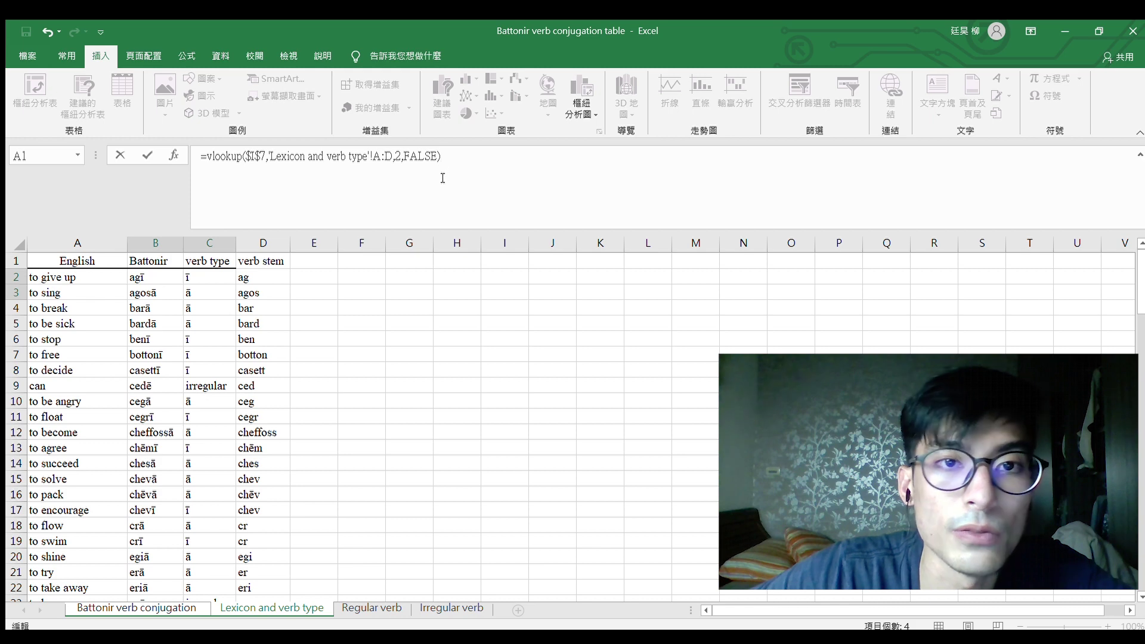
left_click(118, 605)
Enter "to sing" in the cell below the English header and check the Battonir lookup in B2.
left_click(541, 374)
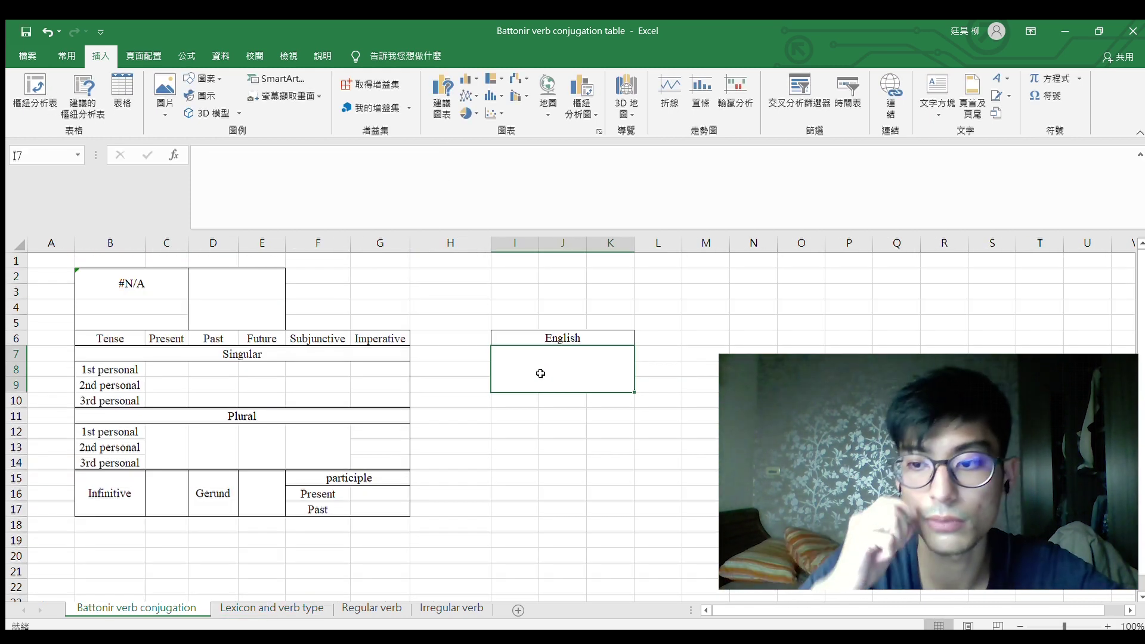
type("to sing")
key("Return")
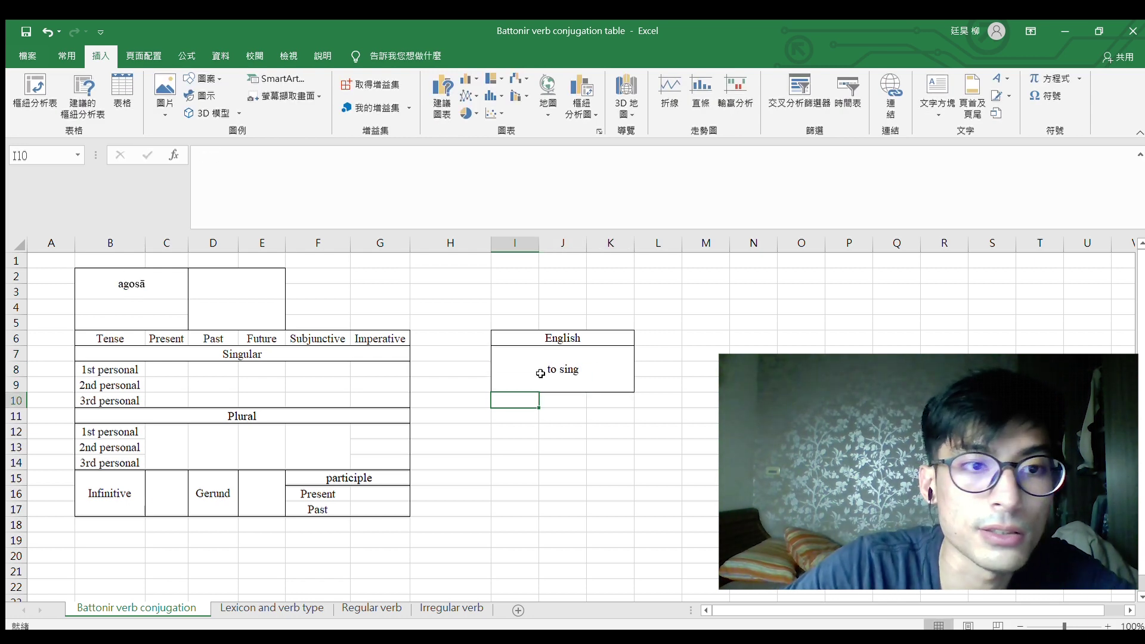
left_click(137, 285)
In D2, enter =vlookup($B$2,'Lexicon and verb type'!B:D,3) to fetch the verb stem.
left_click(251, 279)
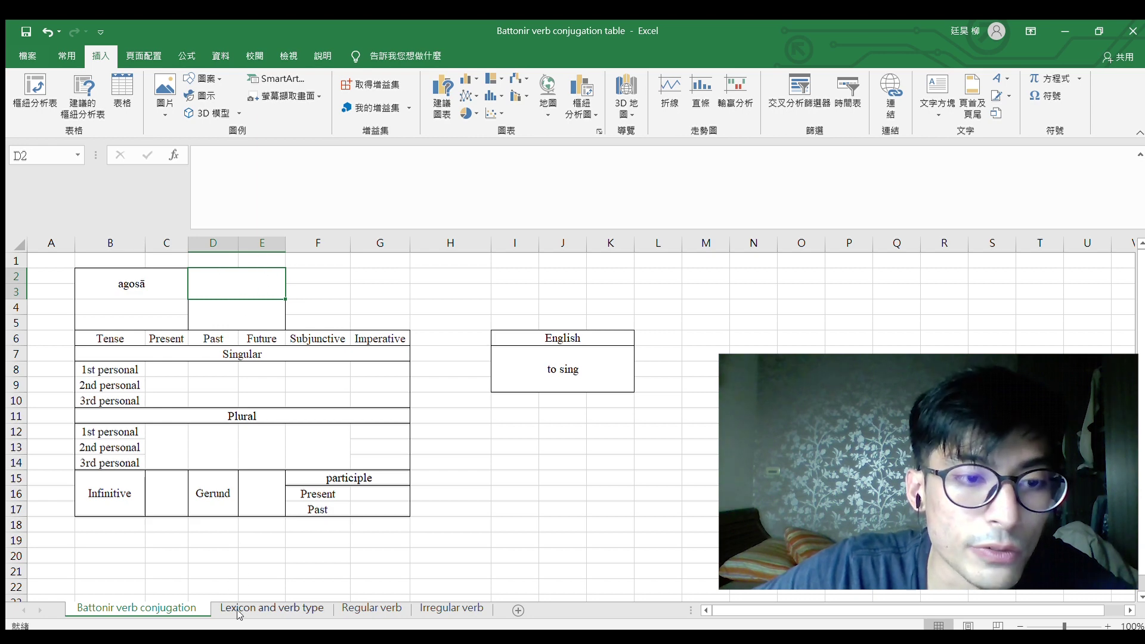
type("=vlookup(")
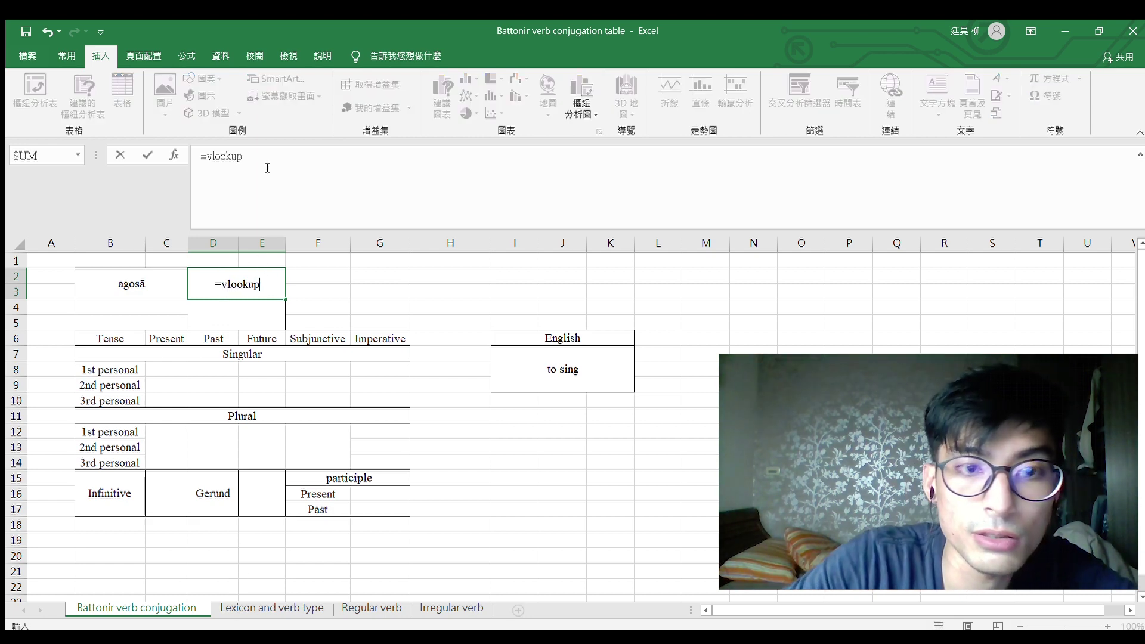
left_click(145, 284)
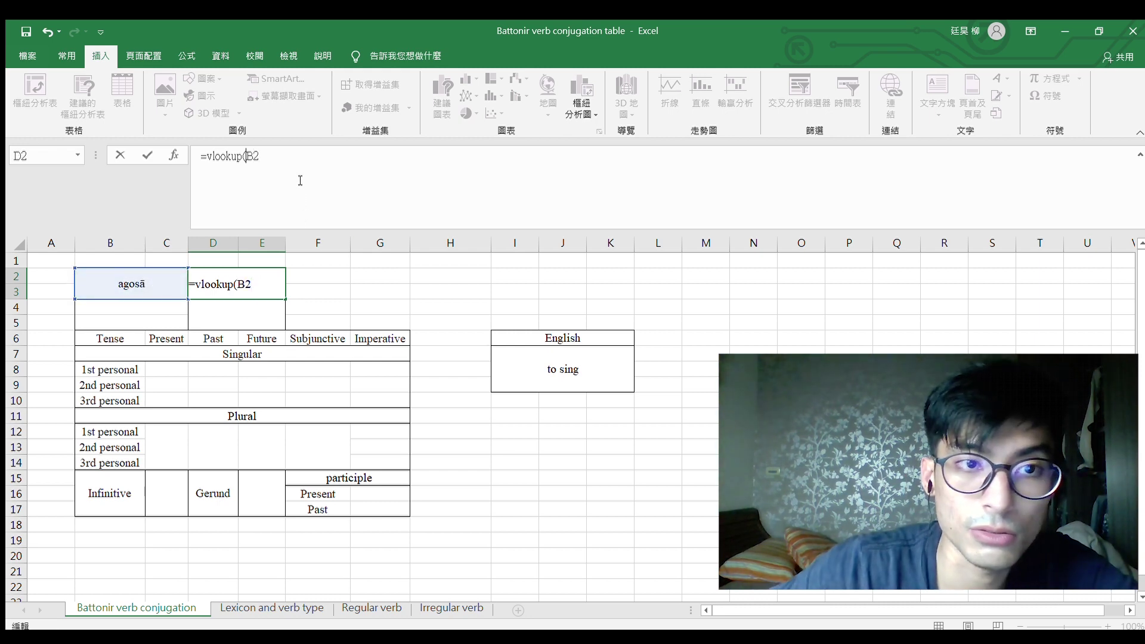
type("$B")
type("$")
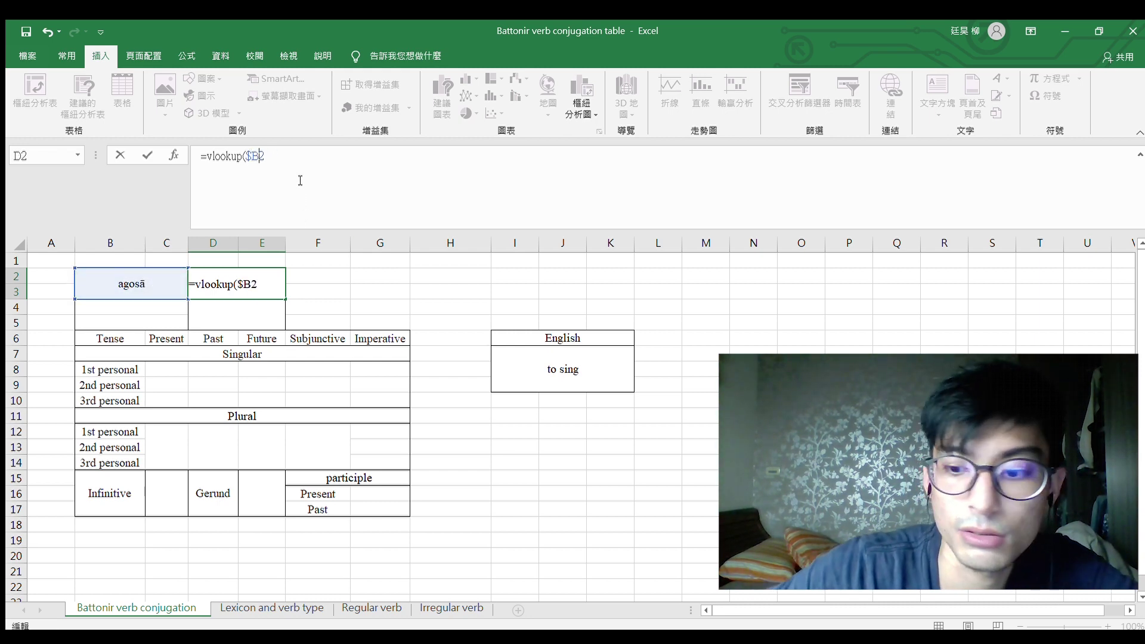
key("End")
type(",")
left_click(240, 608)
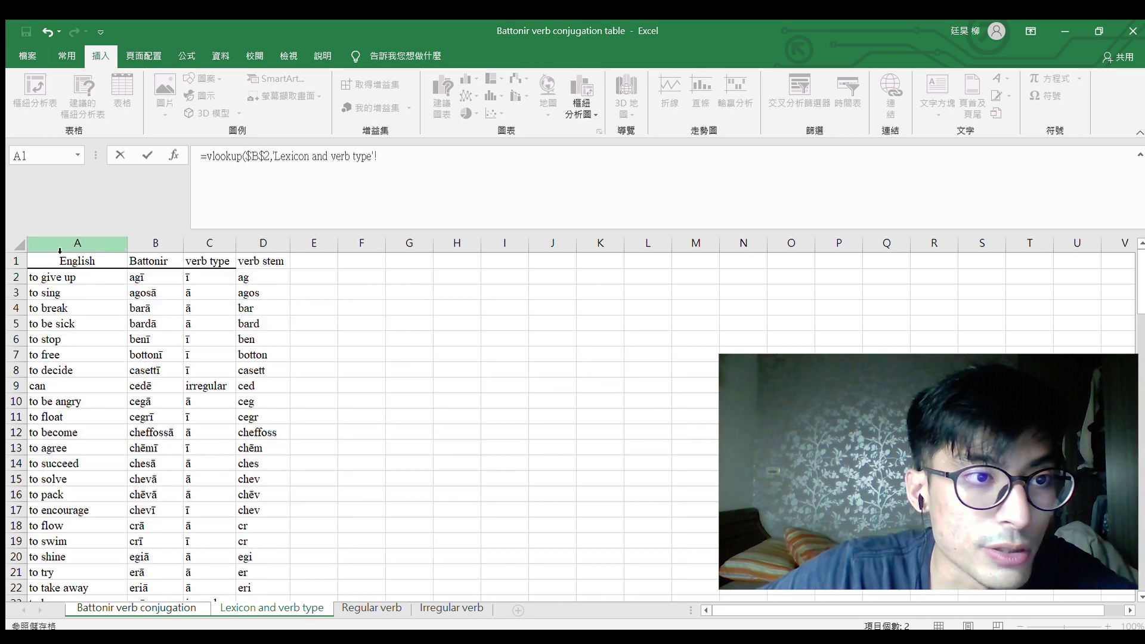
left_click_drag(155, 243, 262, 243)
type(")")
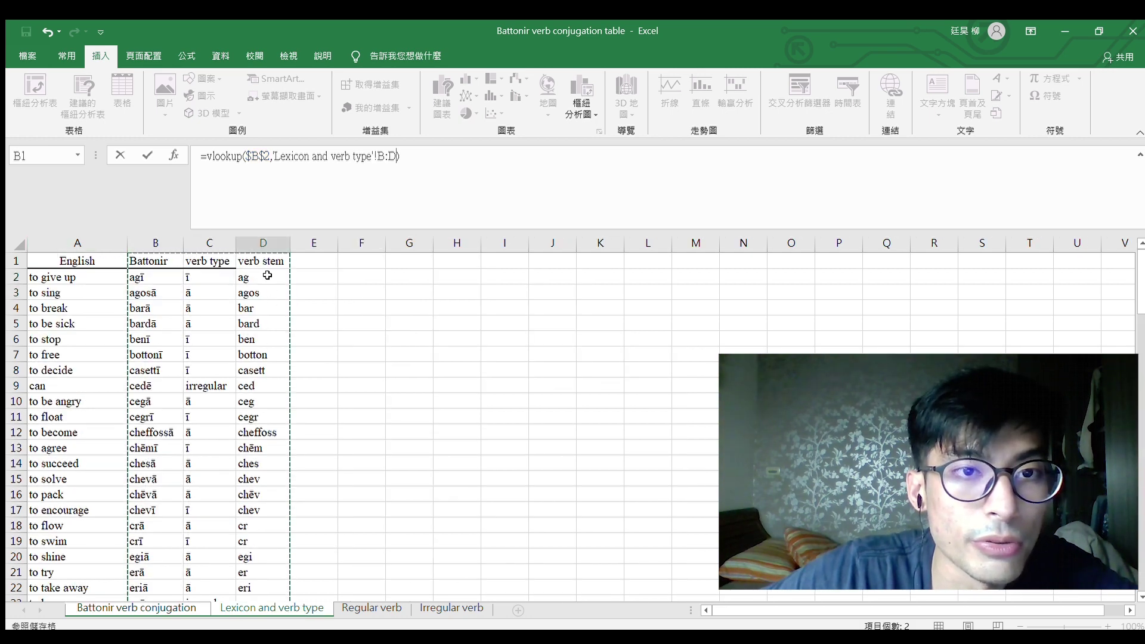
left_click(396, 157)
type(",3")
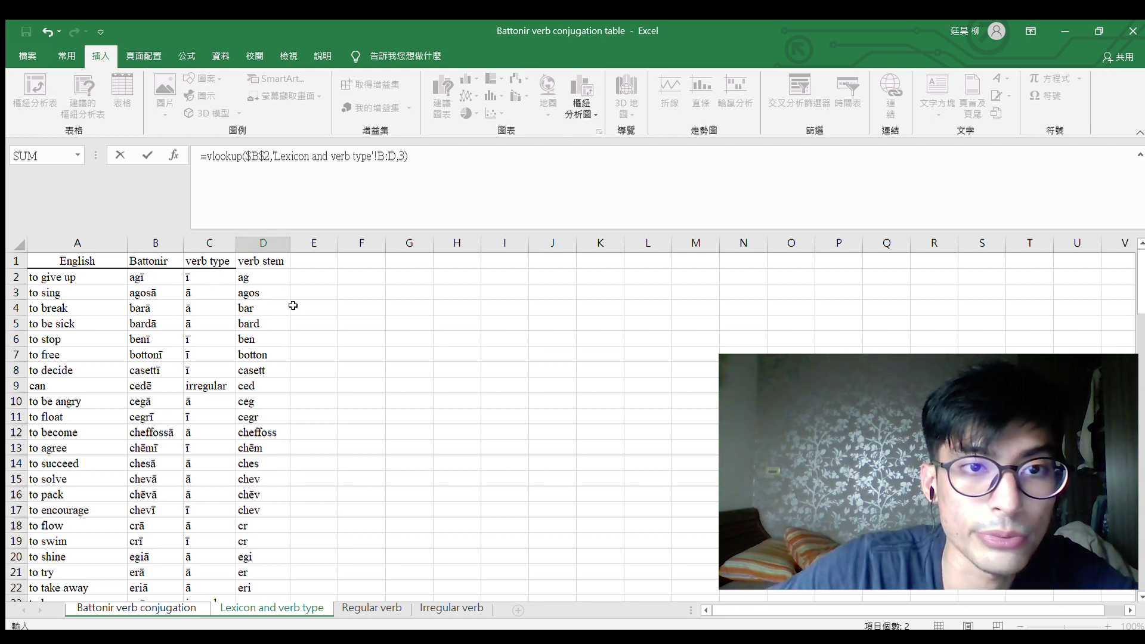
key("Return")
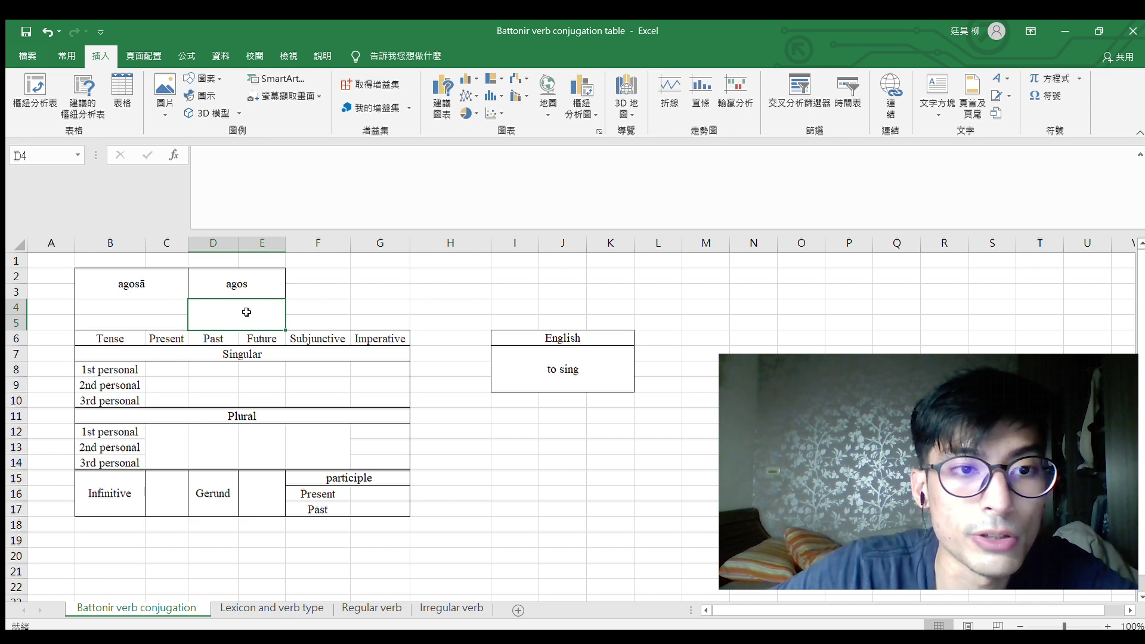
In D4, enter an exact-match VLOOKUP of $B$2 in 'Lexicon and verb type'!B:D, returning column 2, to fetch the verb type.
type("=vlookup(")
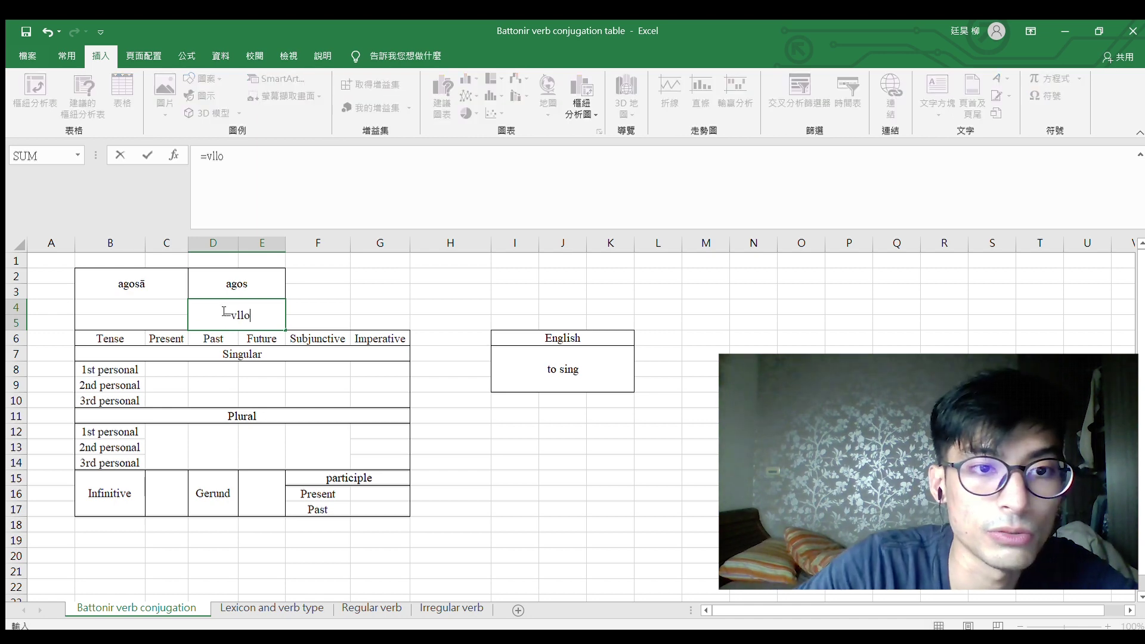
left_click(136, 288)
left_click(249, 154)
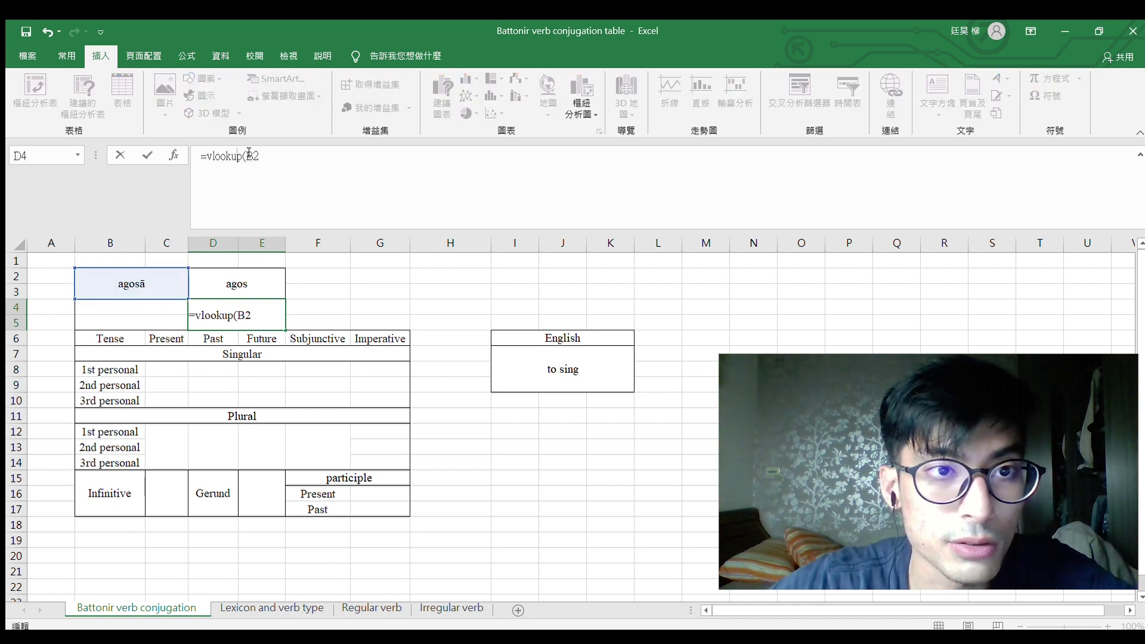
key("F4")
type(",")
key("ctrl+Page_Down")
left_click_drag(163, 245, 263, 243)
left_click(437, 165)
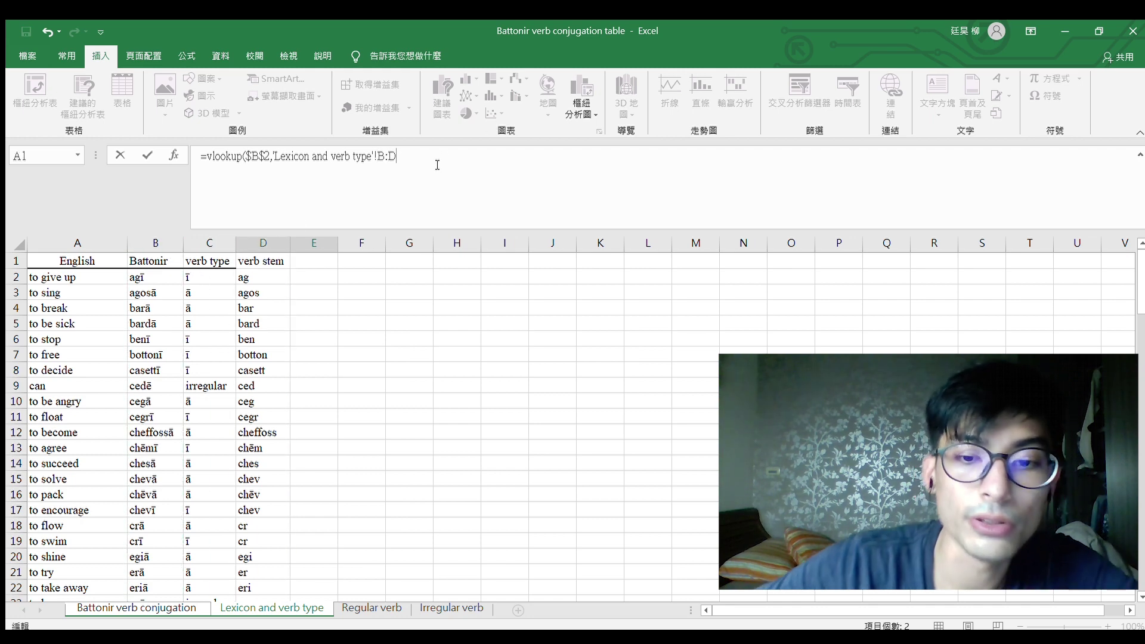
type(",2,f")
key("Return")
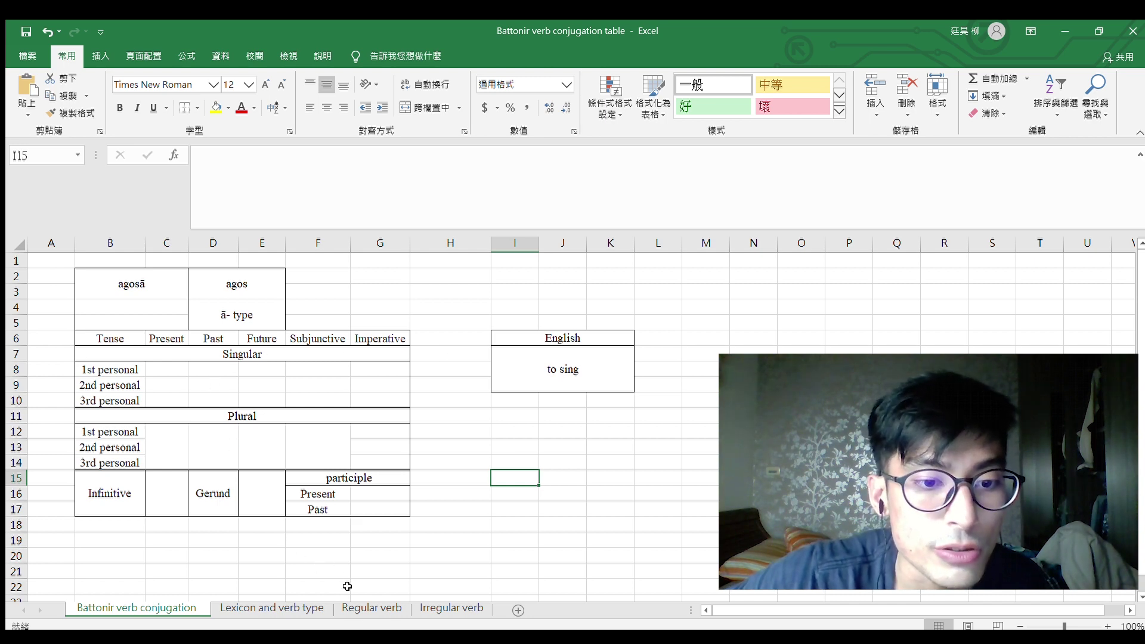
On the Regular verb sheet, change the row labels in A3 and A4 to "ī- type" and "ā- type".
left_click(370, 607)
left_click(42, 290)
double_click(42, 290)
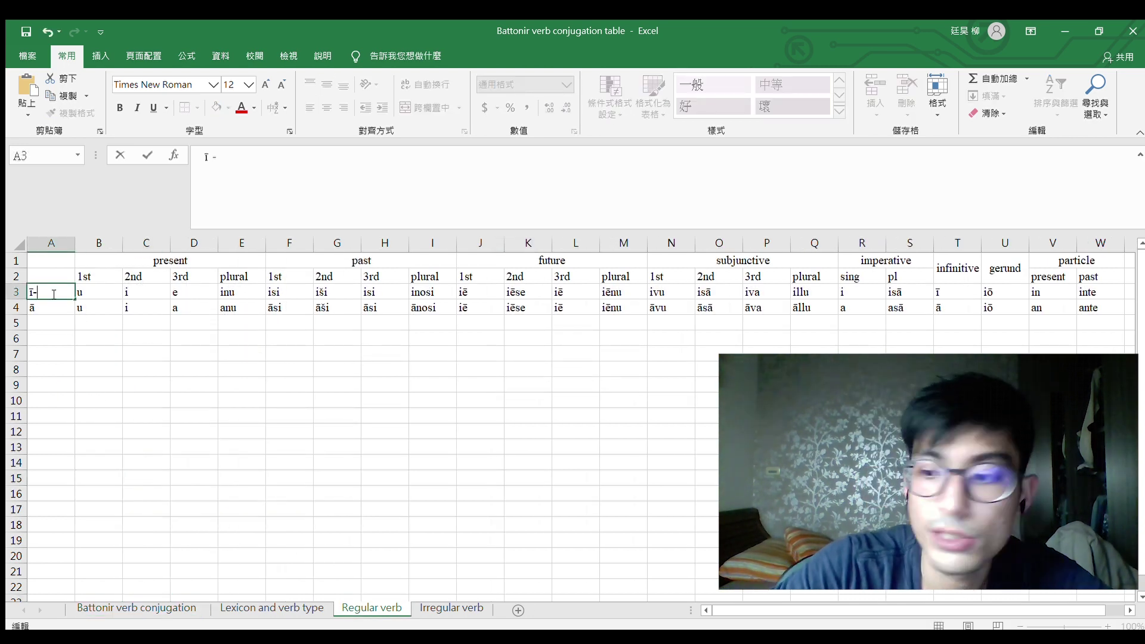
type("type")
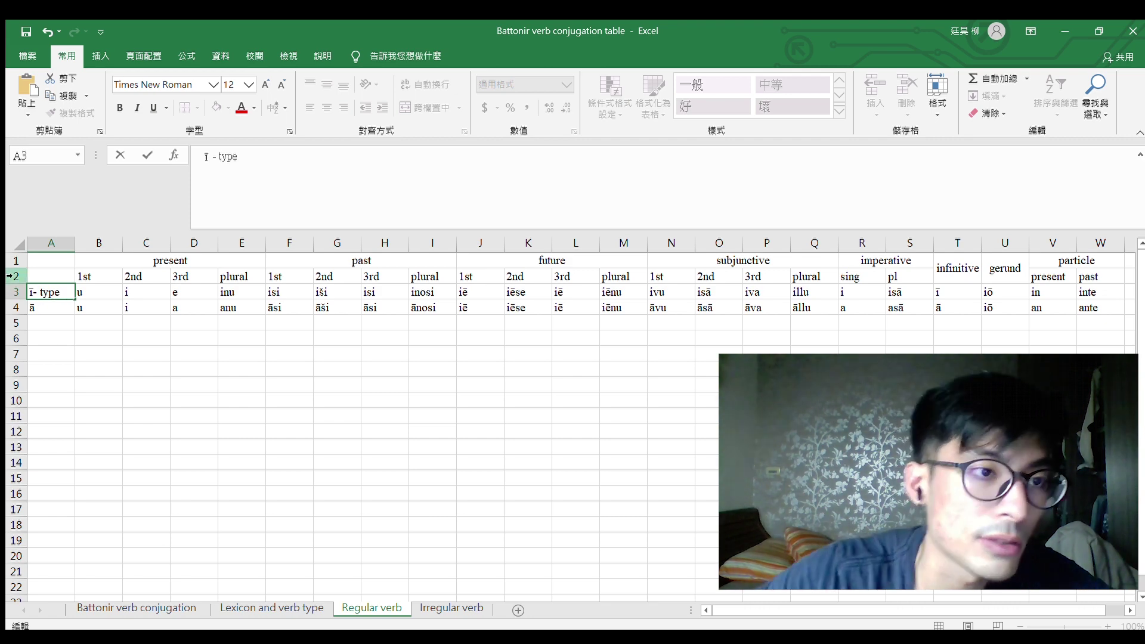
left_click(60, 308)
type("ā- type")
key("Return")
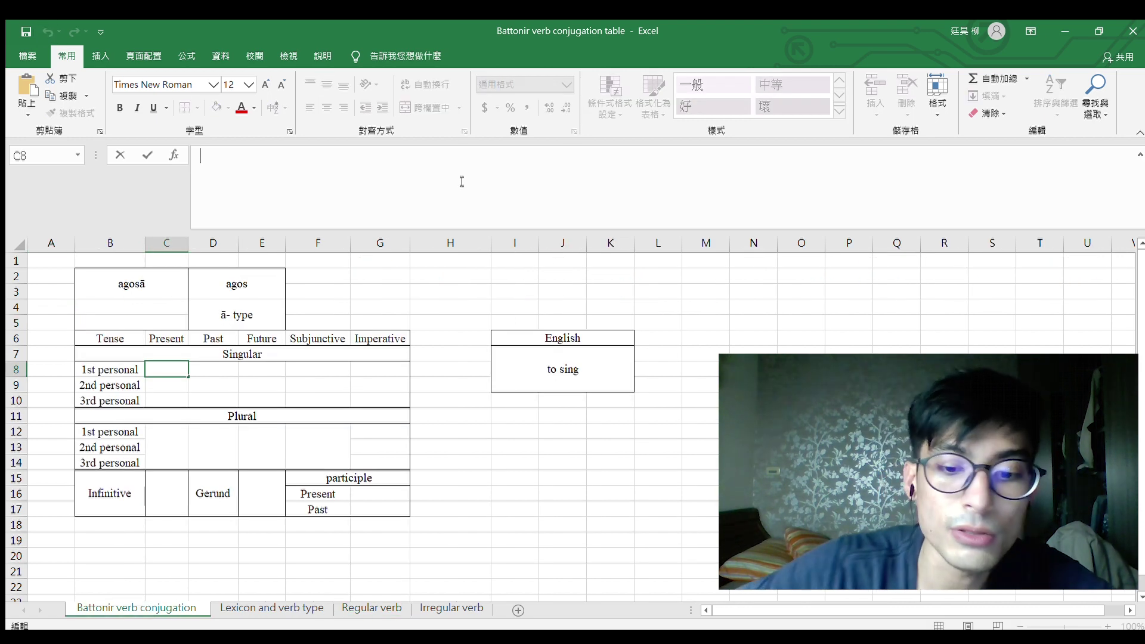
In C8, begin an IF formula that tests whether $D$4 equals "irregular".
type("if(")
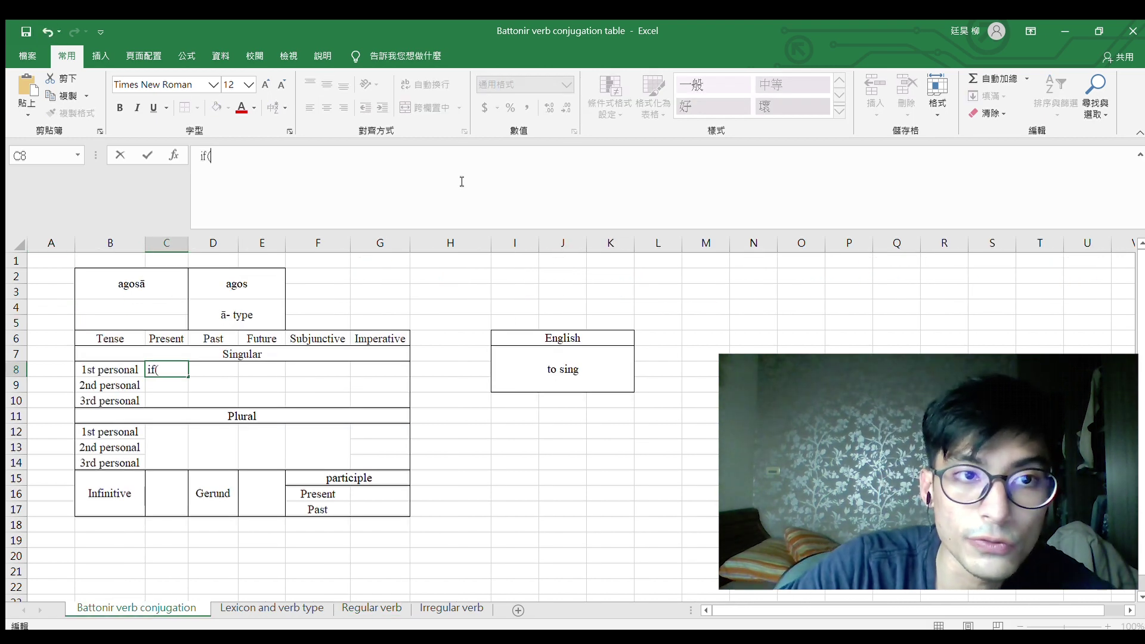
type("=if(")
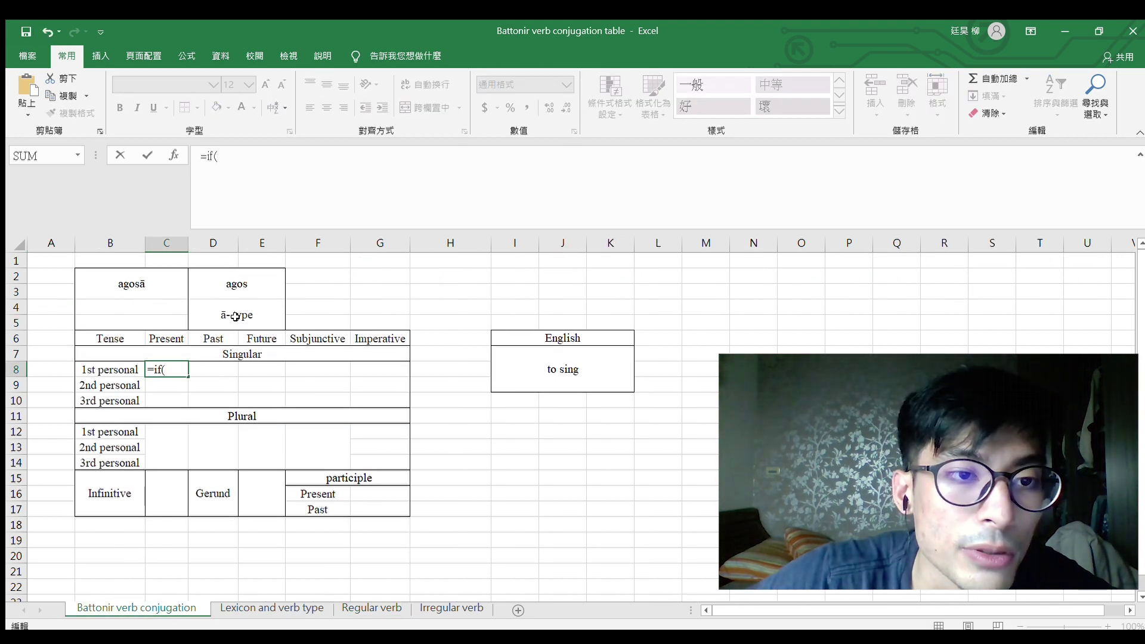
left_click(206, 305)
left_click(219, 156)
type("$D4")
key("Right")
type("$")
key("Right")
type("=")
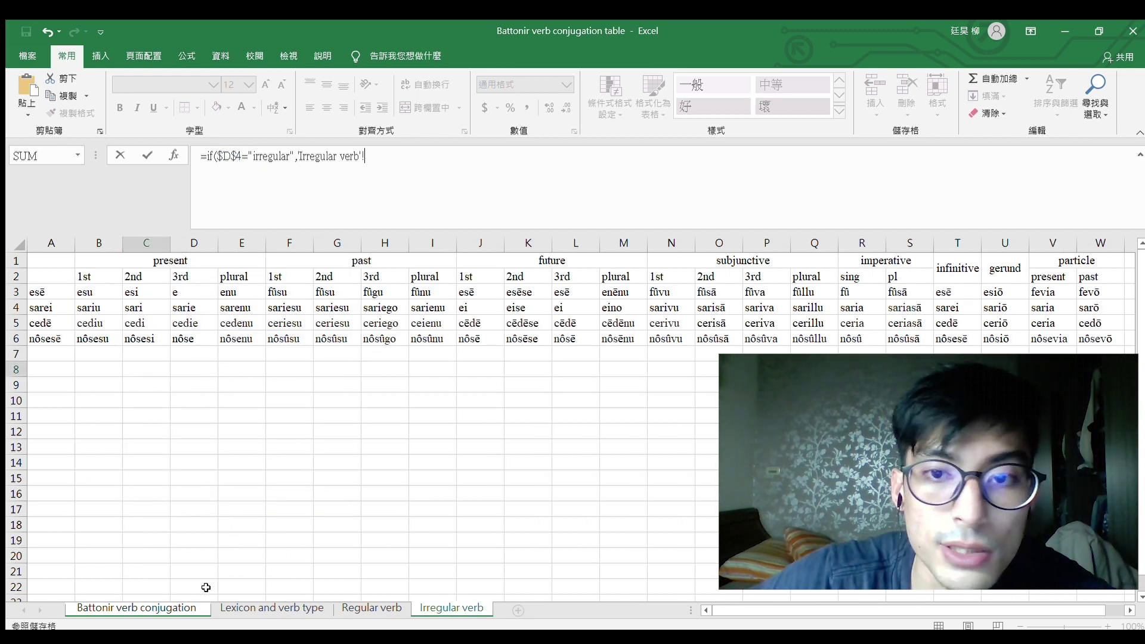
type("regular\",v")
For the true case of the C8 formula, add an exact-match VLOOKUP of $B$2 in 'Irregular verb'!A:W returning column 2.
type("lookup($B$")
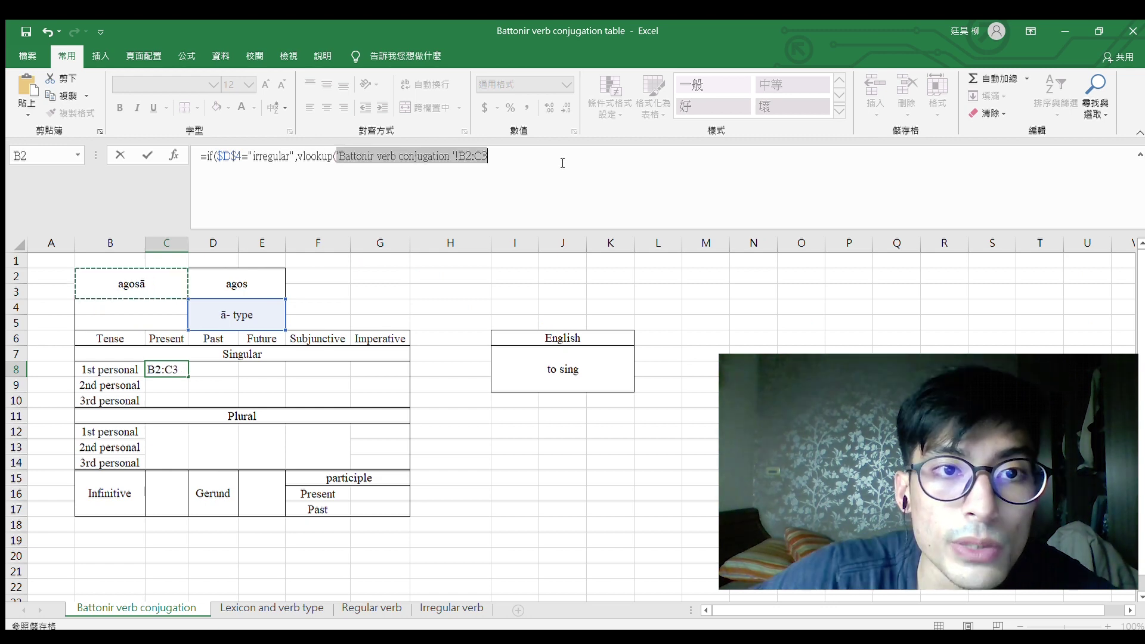
type("2")
key("F4")
type(",")
left_click(433, 608)
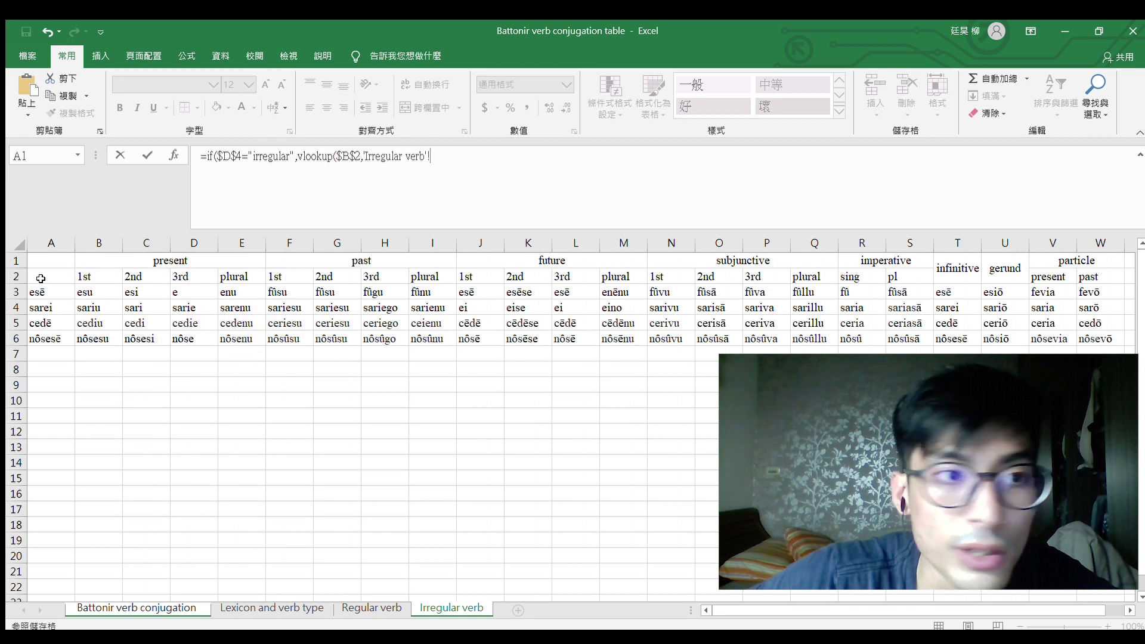
left_click(65, 244)
left_click_drag(65, 244, 1100, 244)
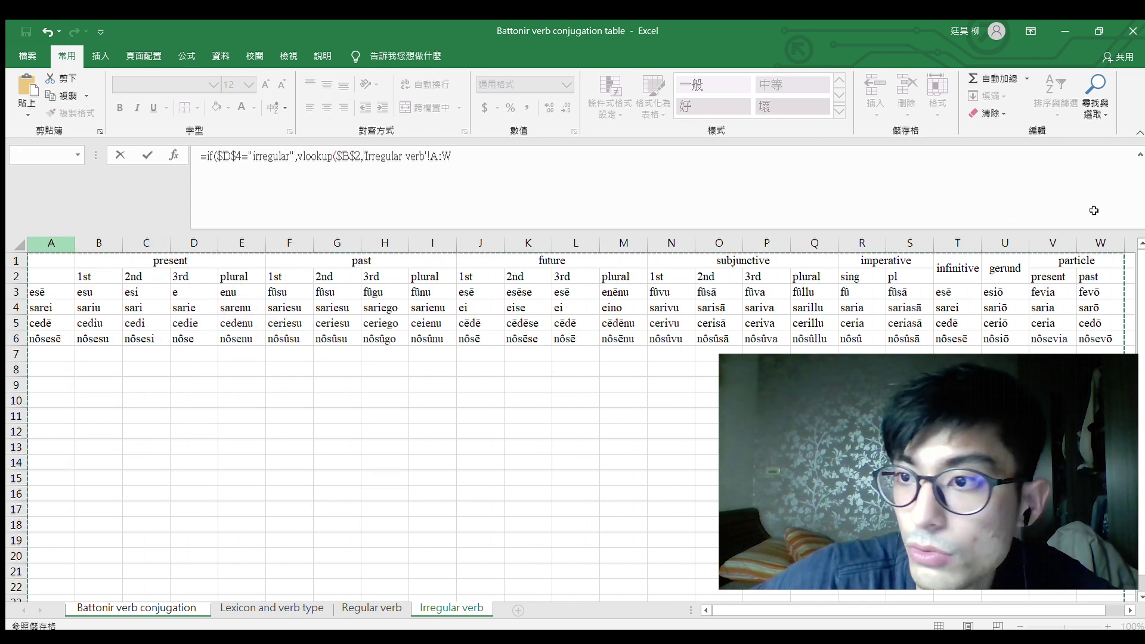
left_click(526, 169)
type(",")
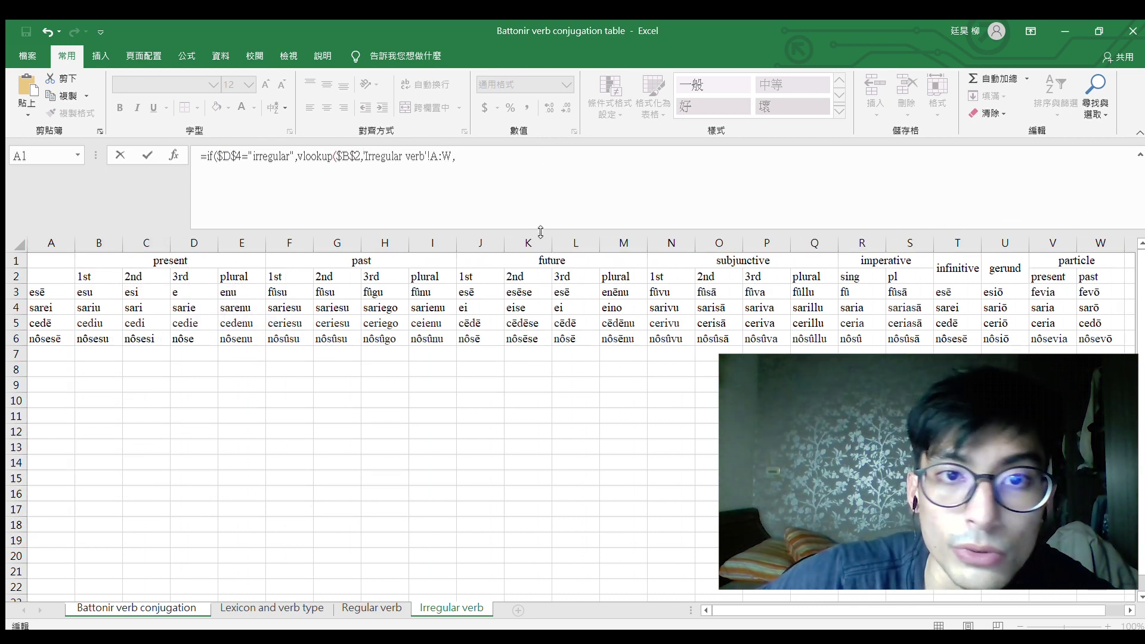
type("2,false)")
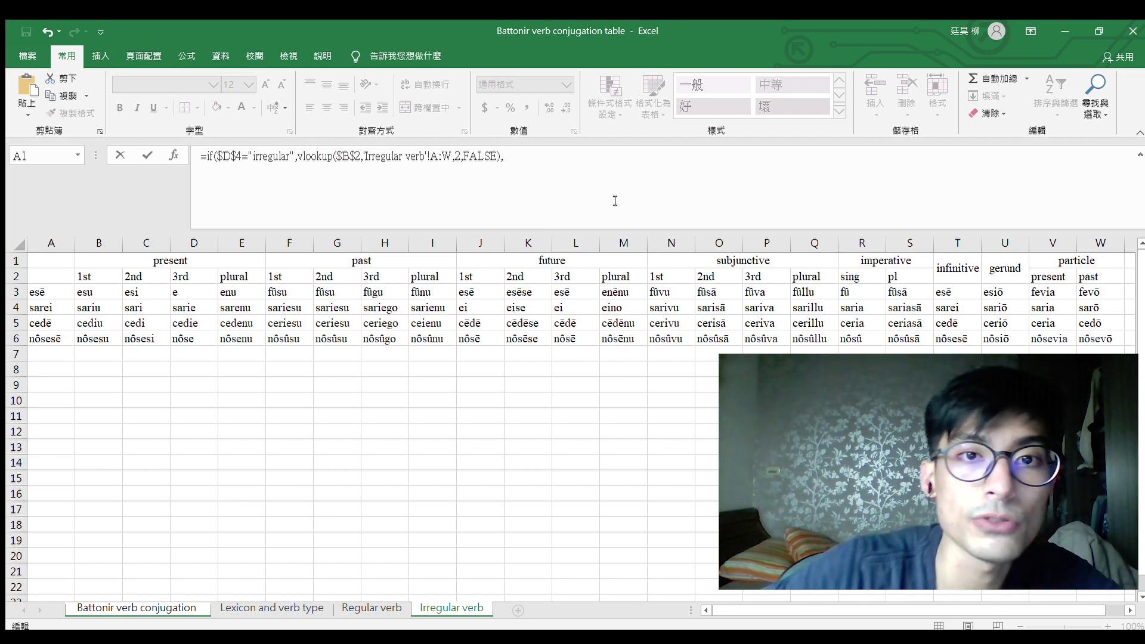
type(",")
For the false case of the C8 formula, start with the stem in $D$2 followed by a concatenation operator.
left_click(136, 608)
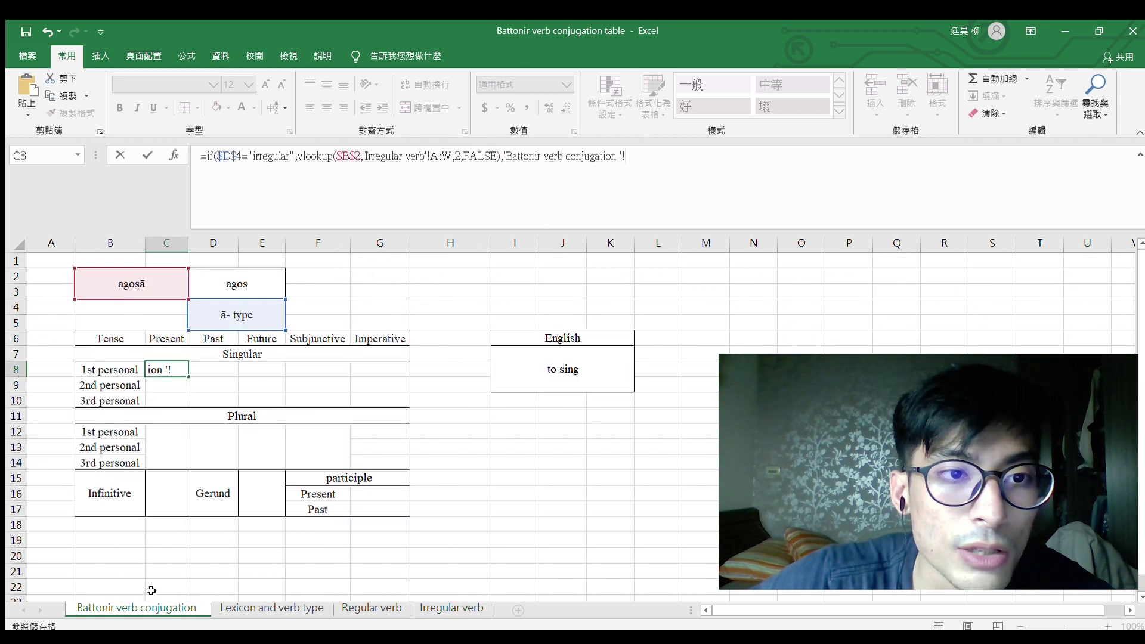
left_click(227, 280)
left_click(710, 167)
key("BackSpace")
key("BackSpace")
key("BackSpace")
key("BackSpace")
key("BackSpace")
key("BackSpace")
key("BackSpace")
key("BackSpace")
key("BackSpace")
key("BackSpace")
key("BackSpace")
key("BackSpace")
key("BackSpace")
key("BackSpace")
key("BackSpace")
key("BackSpace")
key("BackSpace")
key("BackSpace")
key("BackSpace")
key("BackSpace")
type("$D$2")
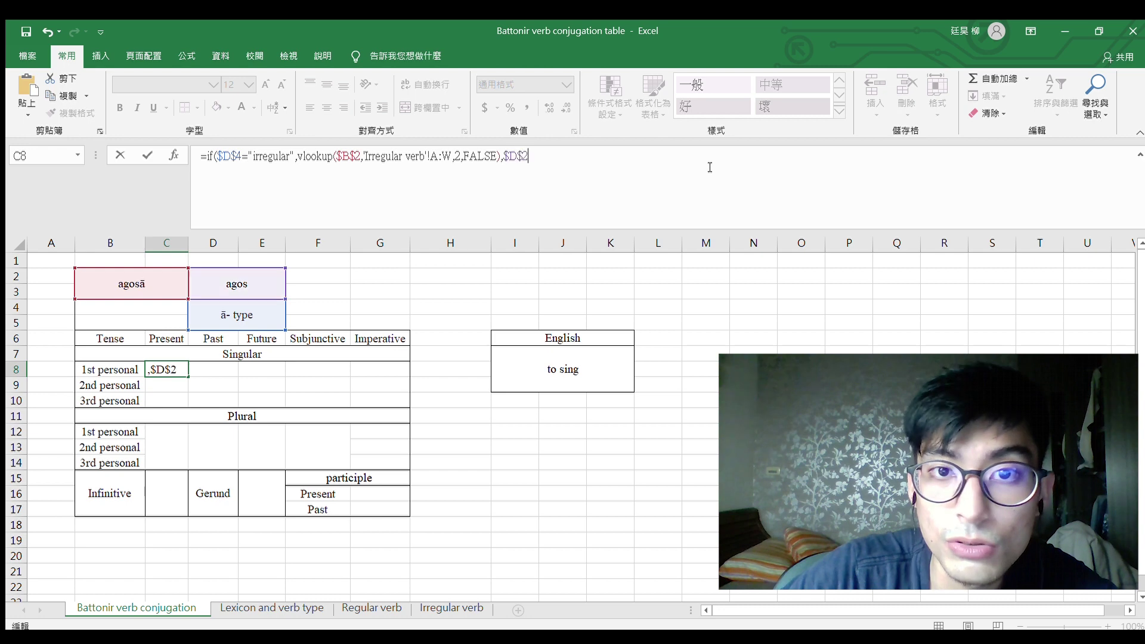
type(" &")
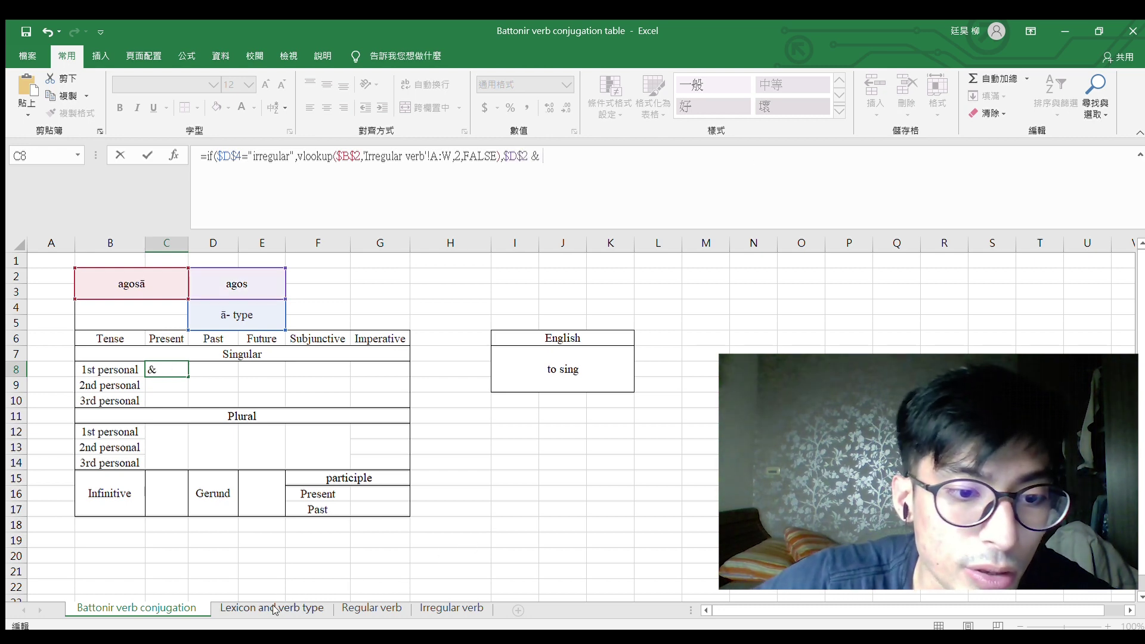
Complete the C8 formula with an exact-match VLOOKUP of $D$4 in 'Regular verb'!A:W returning column 2.
left_click(371, 608)
left_click_drag(542, 156, 662, 162)
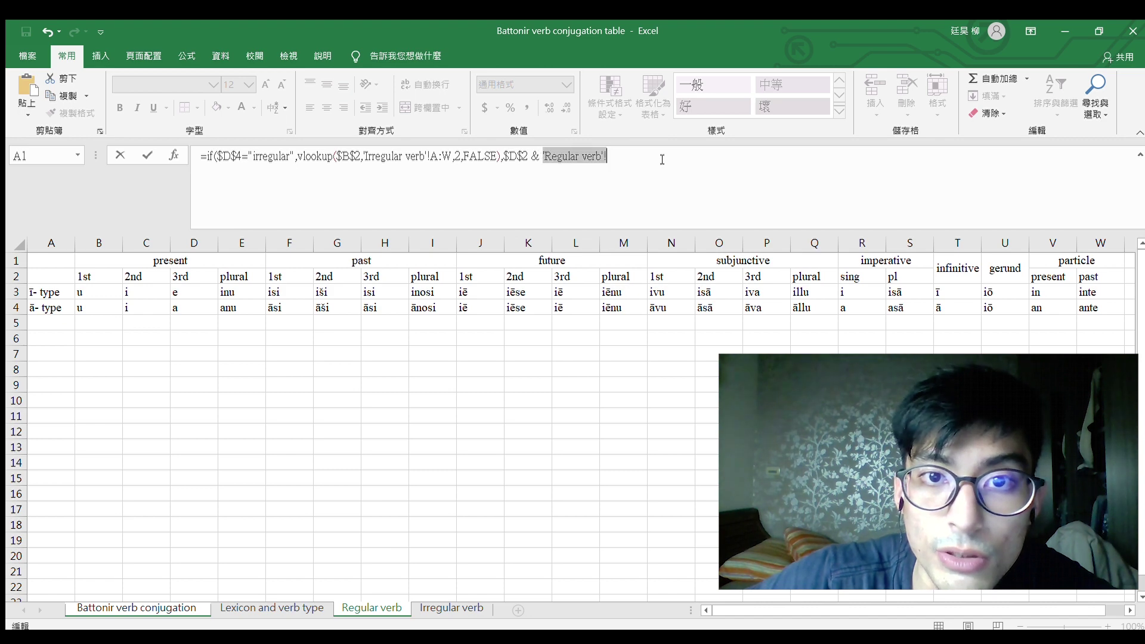
type("vlookup(")
left_click(136, 608)
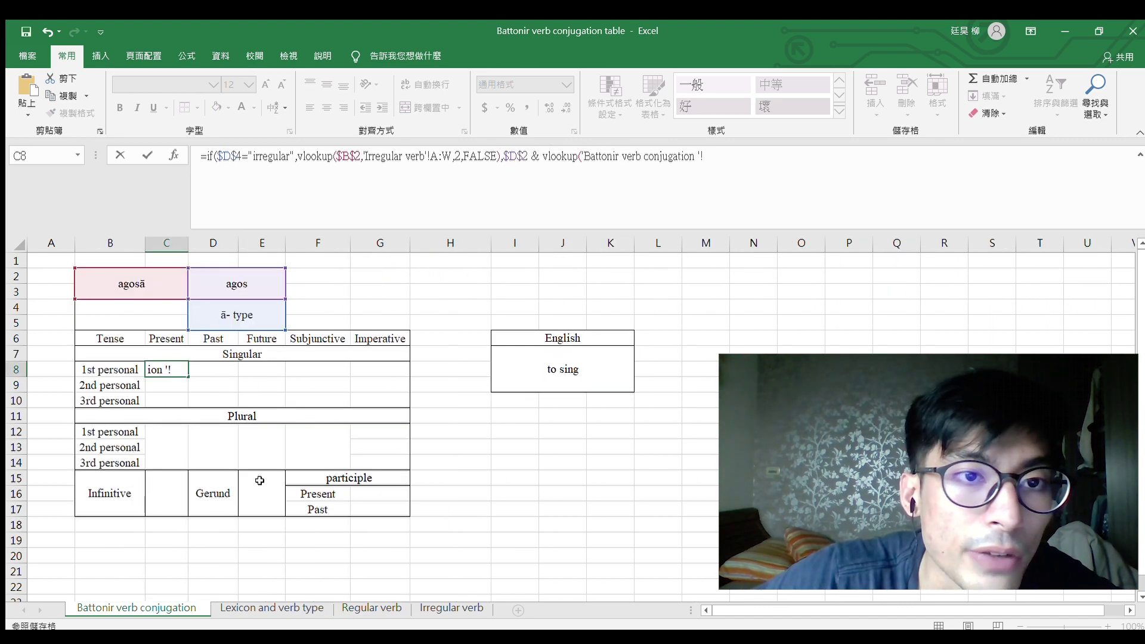
left_click(258, 314)
left_click(786, 155)
type("$D$4,")
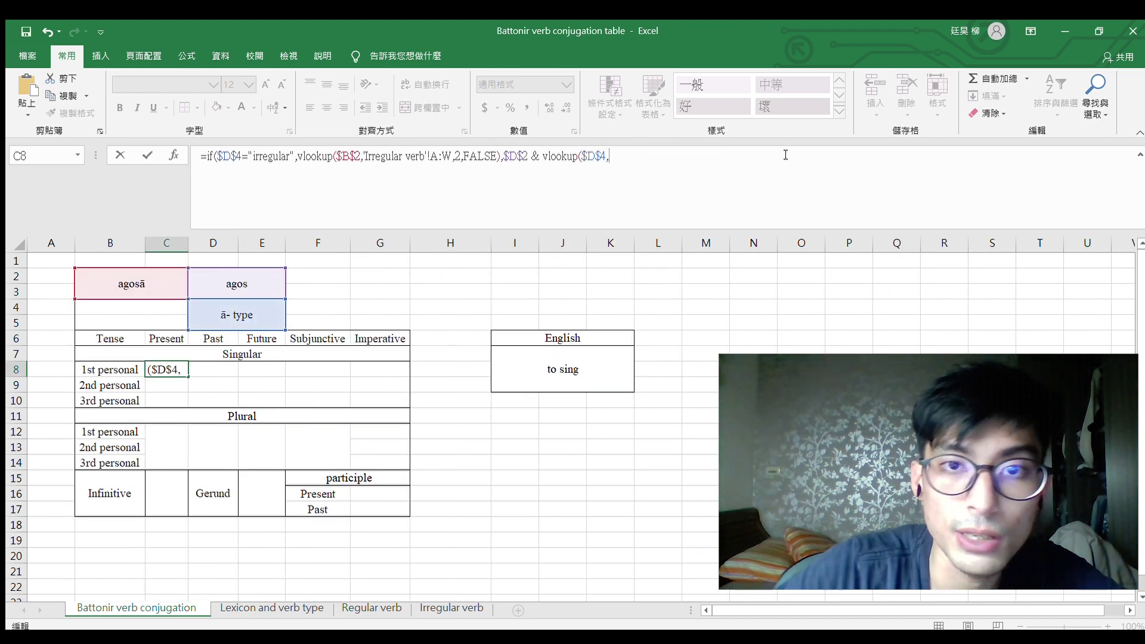
left_click(371, 607)
left_click_drag(52, 243, 952, 242)
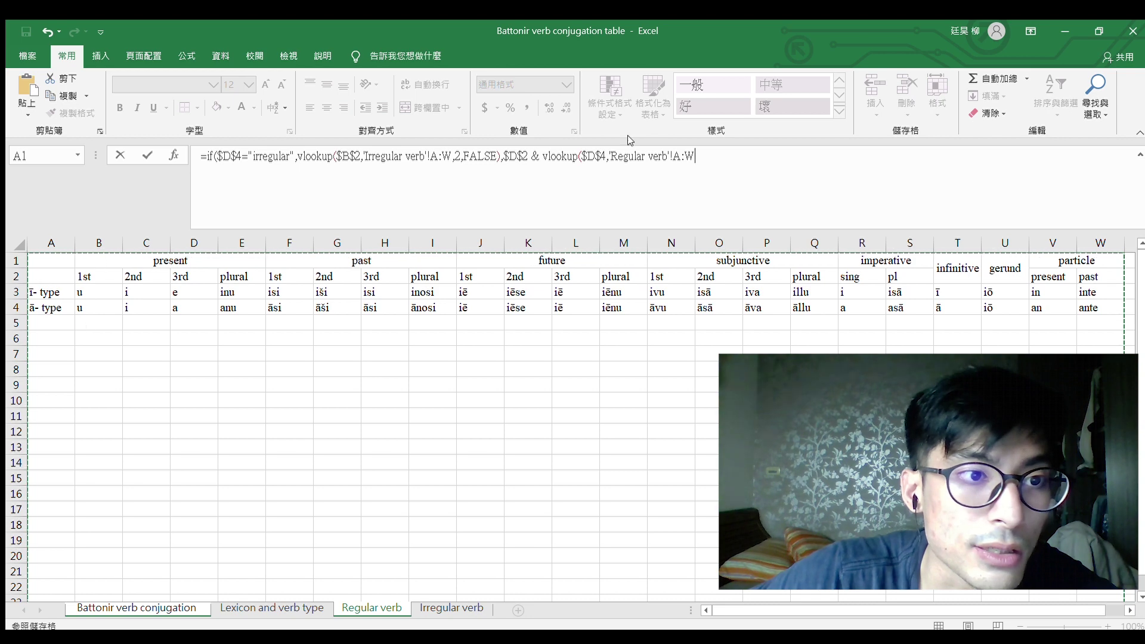
type(",")
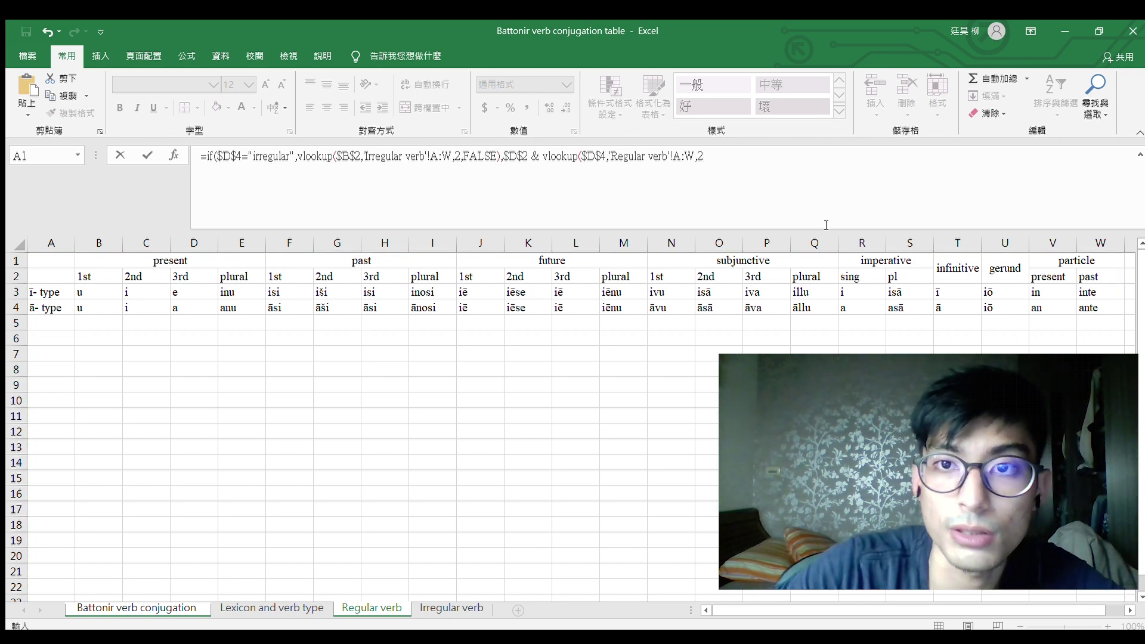
type("2,false))")
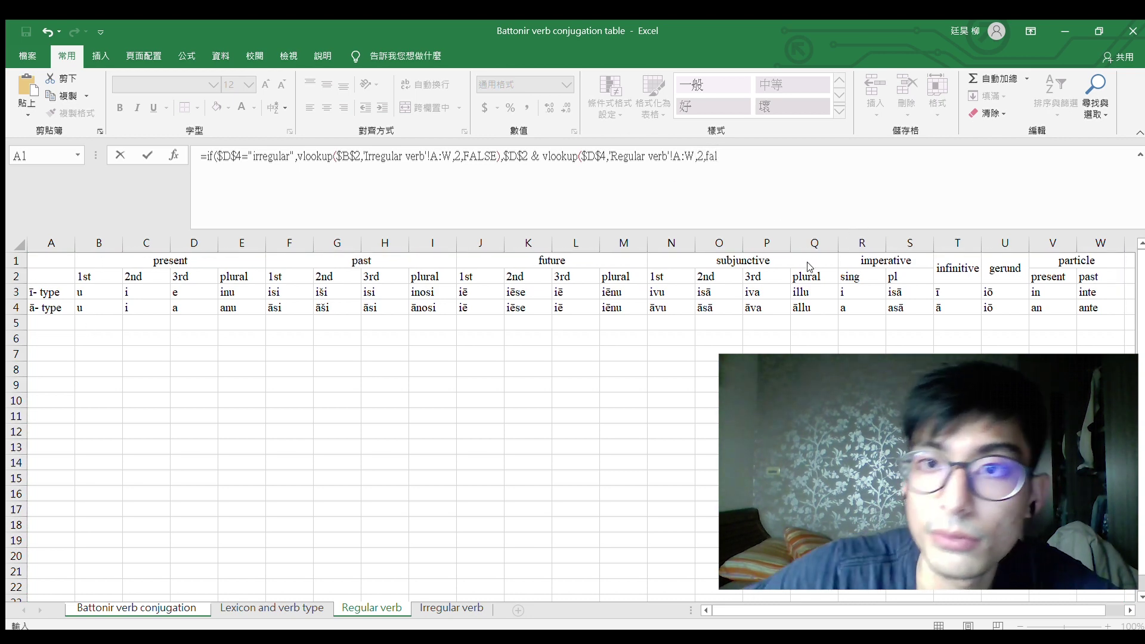
key("Return")
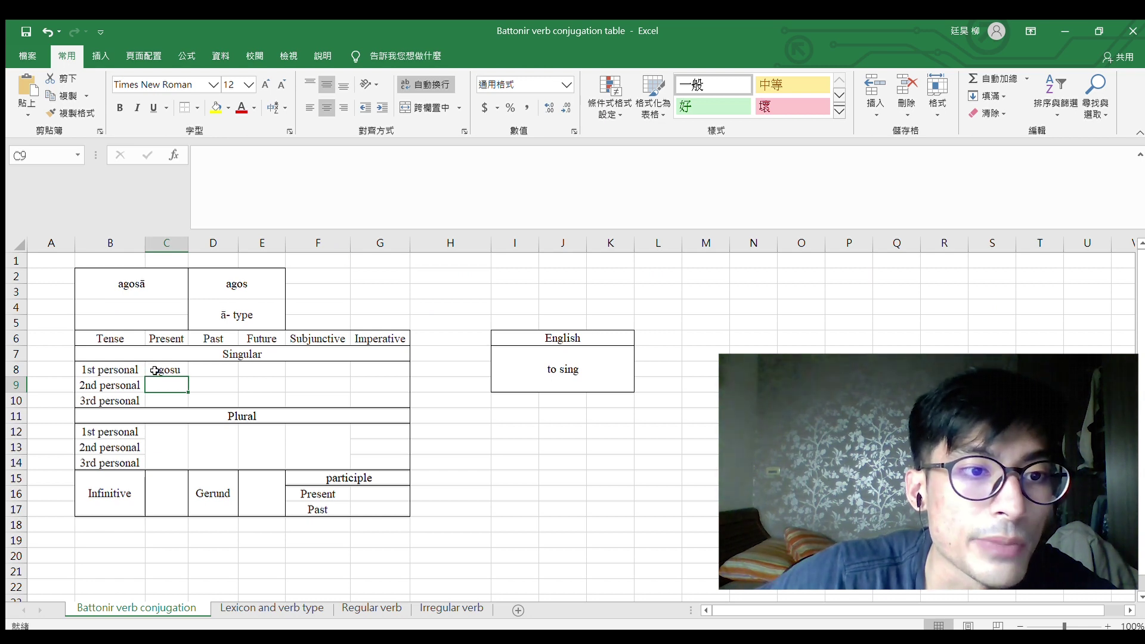
Copy the C8 formula down to C10 and set both VLOOKUP column indexes in C9 to 3.
left_click(182, 374)
left_click_drag(184, 375, 179, 402)
left_click(170, 384)
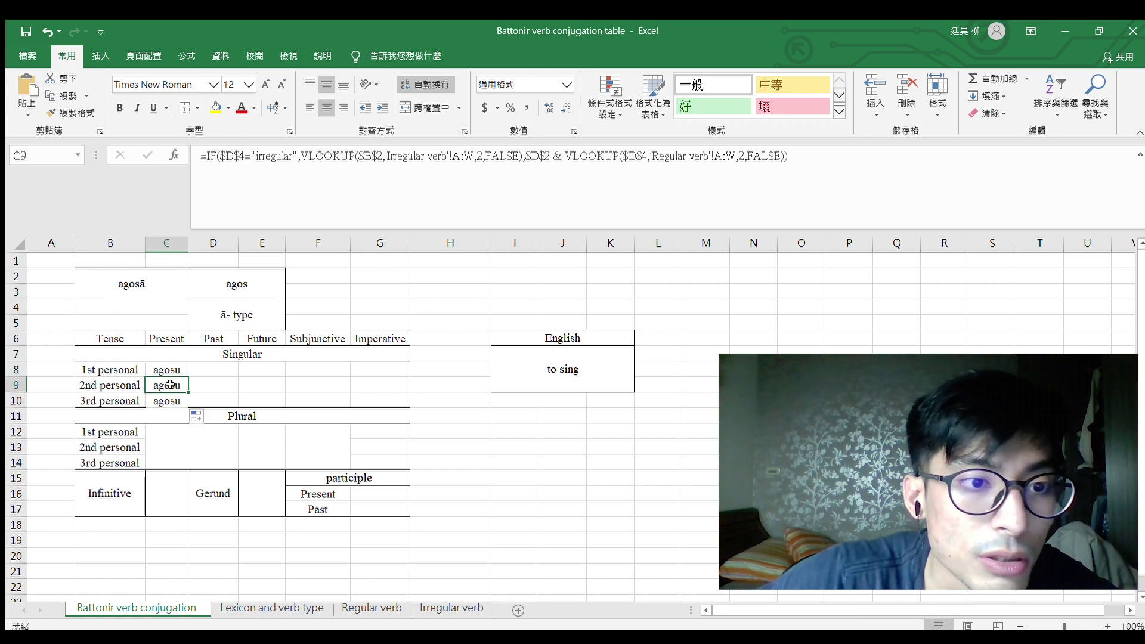
double_click(480, 157)
type("3")
double_click(740, 156)
type("3")
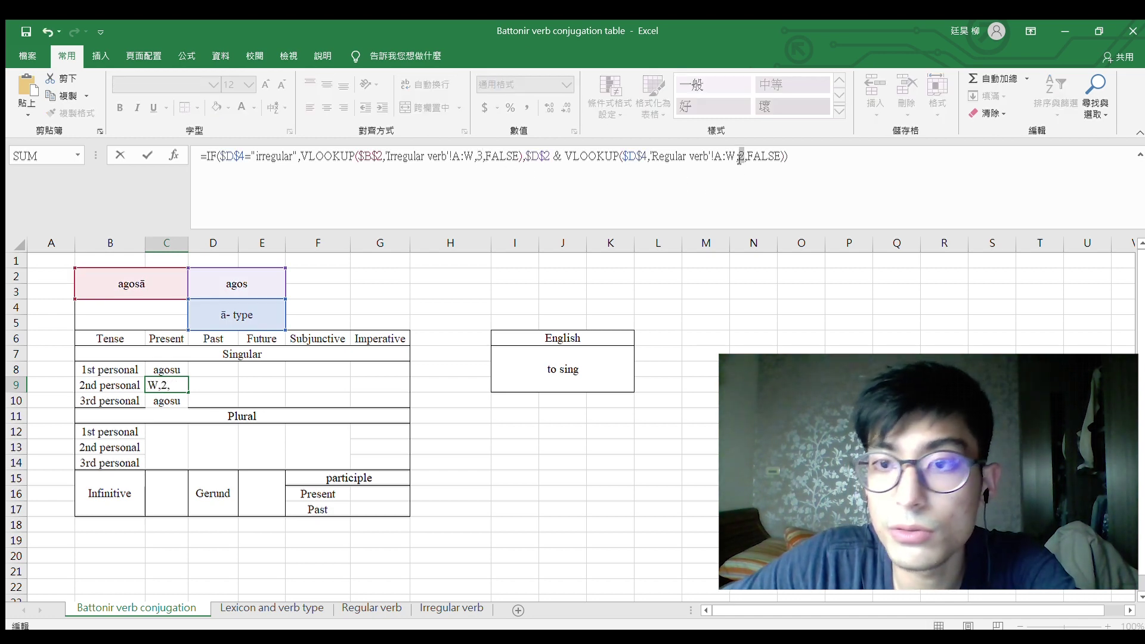
key("Return")
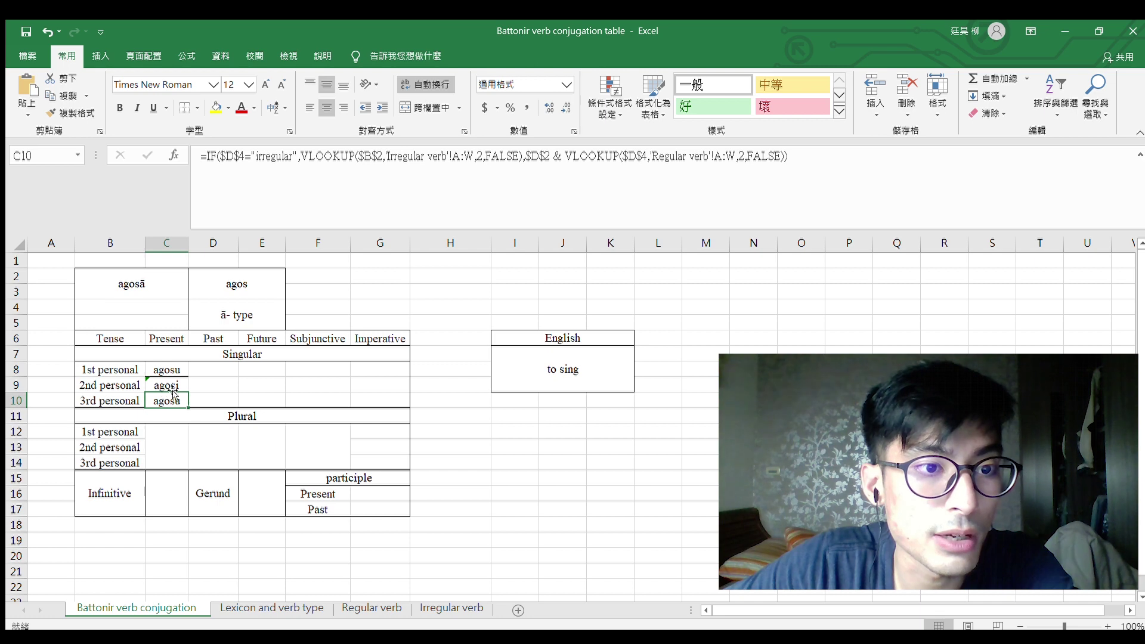
Set both VLOOKUP column indexes in C10 to 4 for the present third person form.
double_click(486, 156)
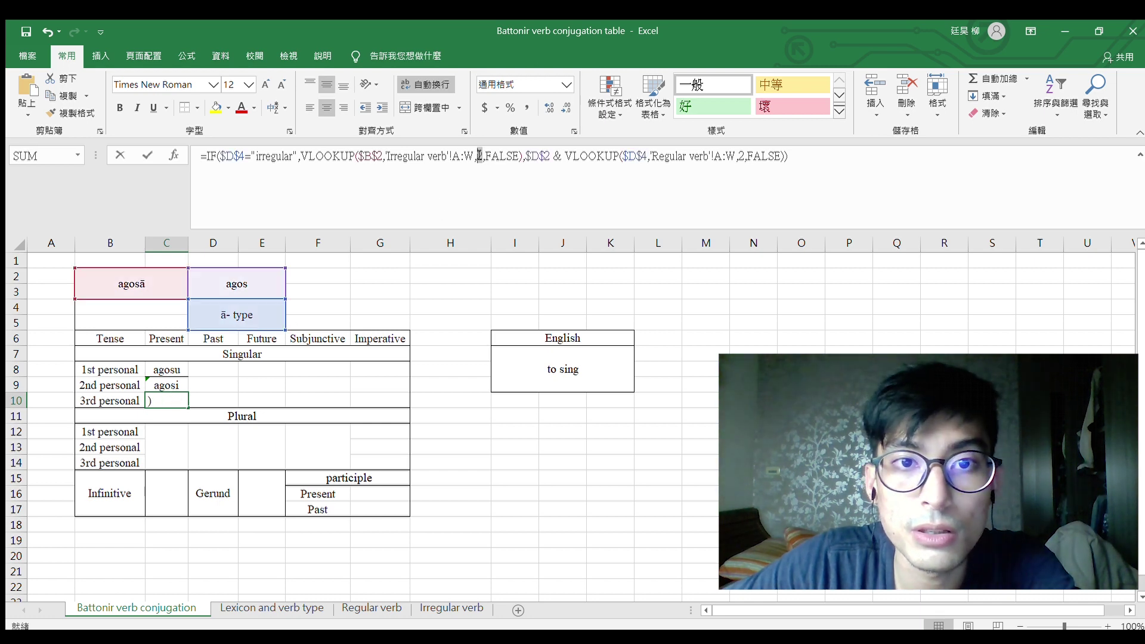
type("4")
double_click(740, 156)
type("4")
key("Return")
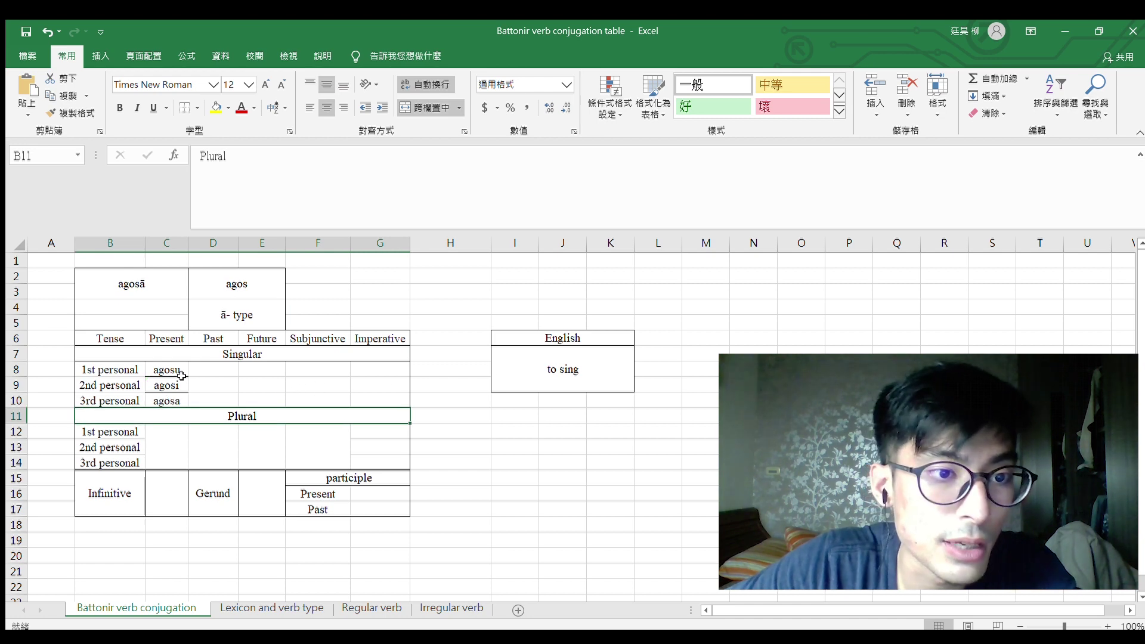
Test the present singular forms by entering "to be" and "to give up" as the English verb.
left_click(181, 376)
left_click(562, 382)
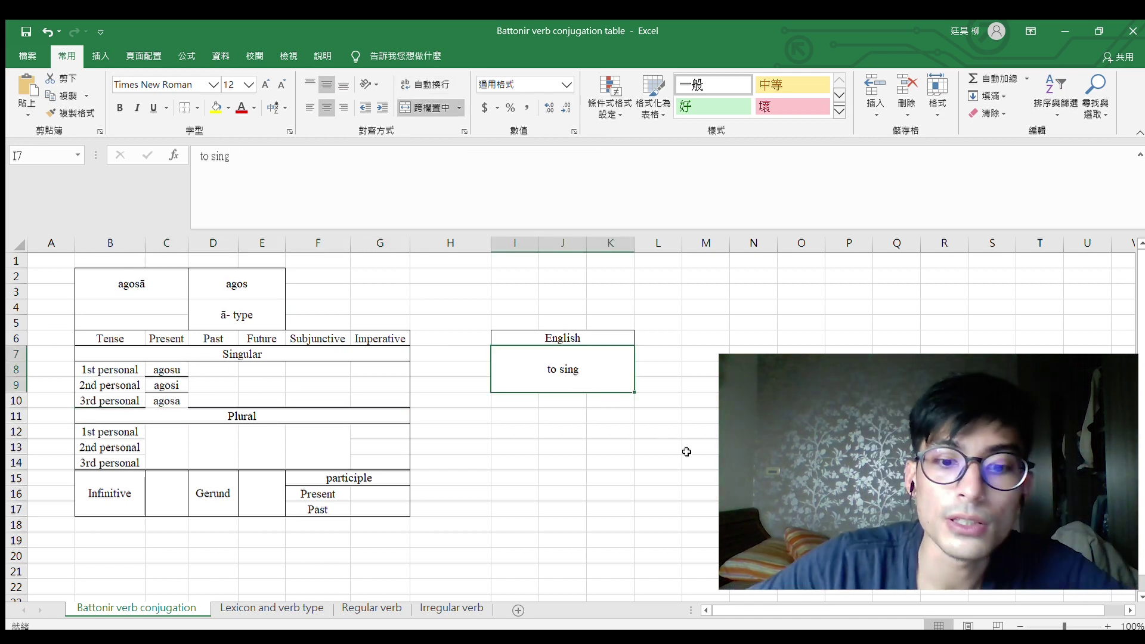
type("to be")
key("Return")
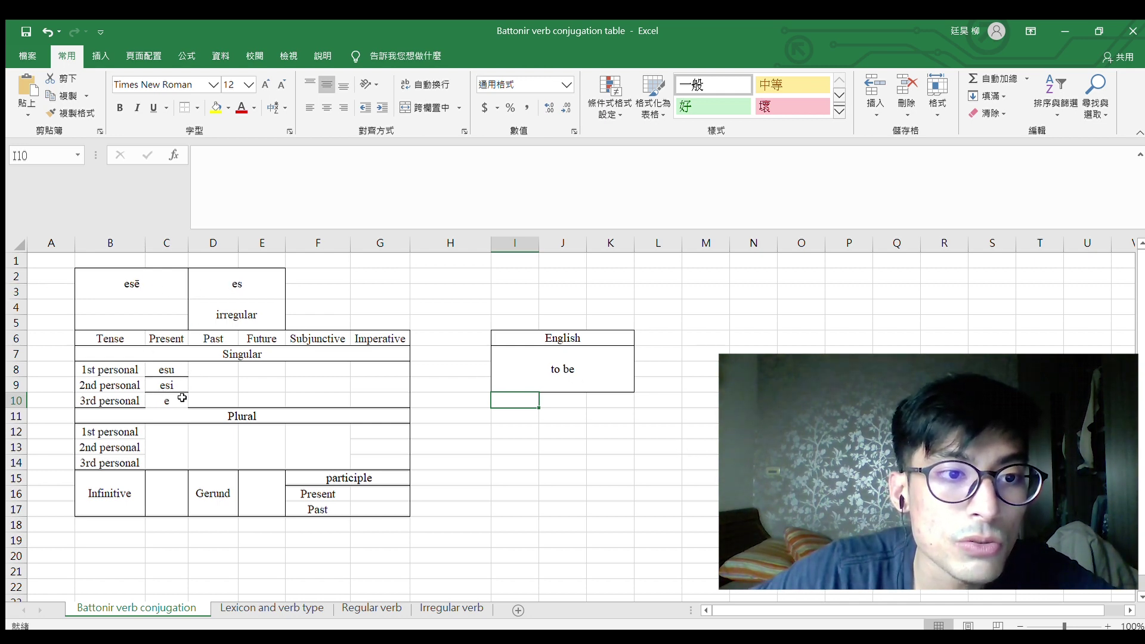
left_click(537, 378)
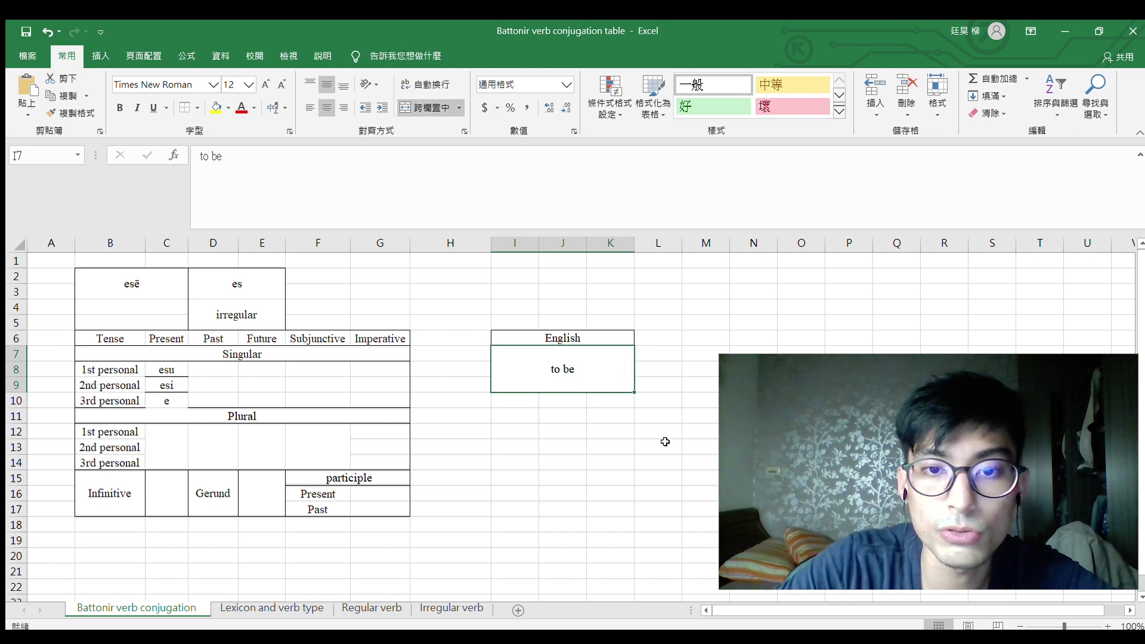
type("to give up")
key("Return")
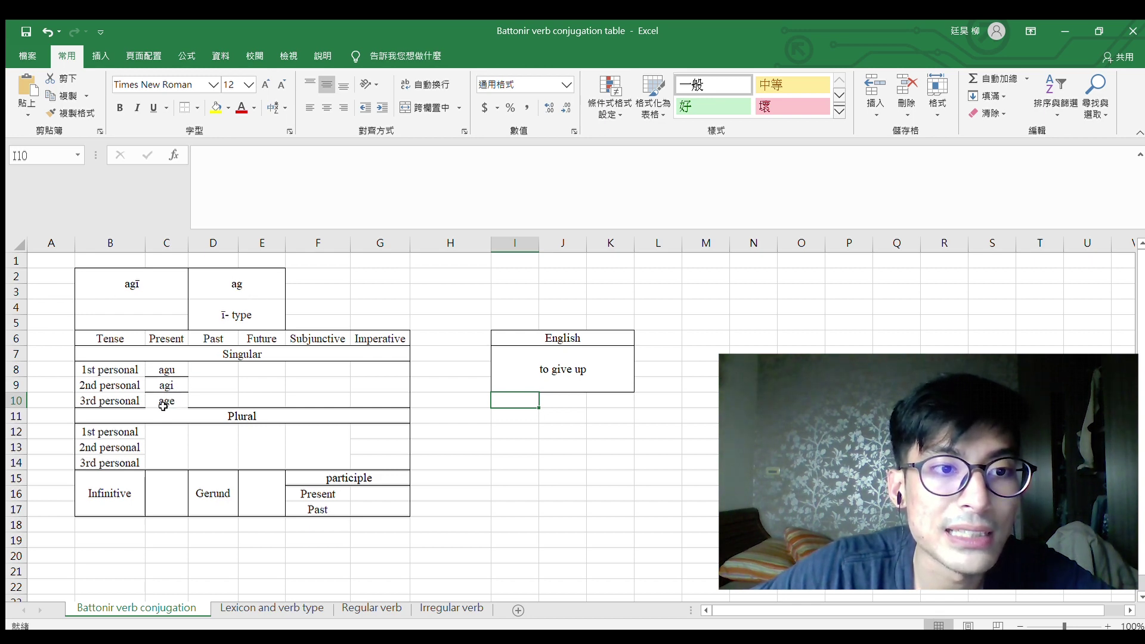
Find "to shine" on the Lexicon and verb type sheet and enter it as the English verb in the conjugation table.
left_click(571, 371)
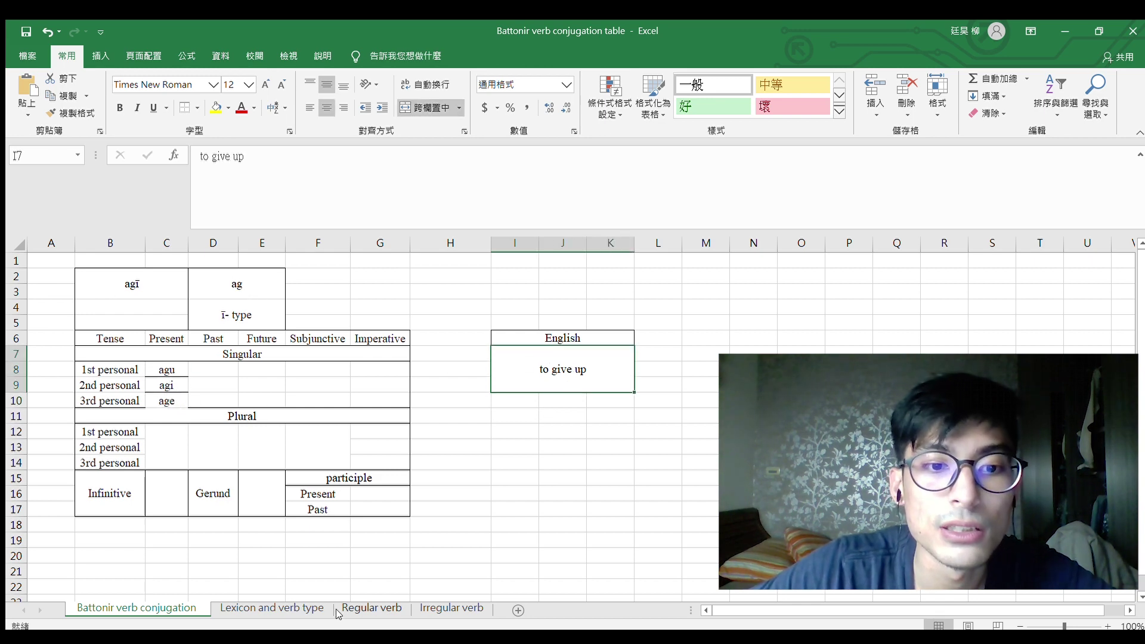
left_click(267, 607)
scroll(165, 450, "down", 5)
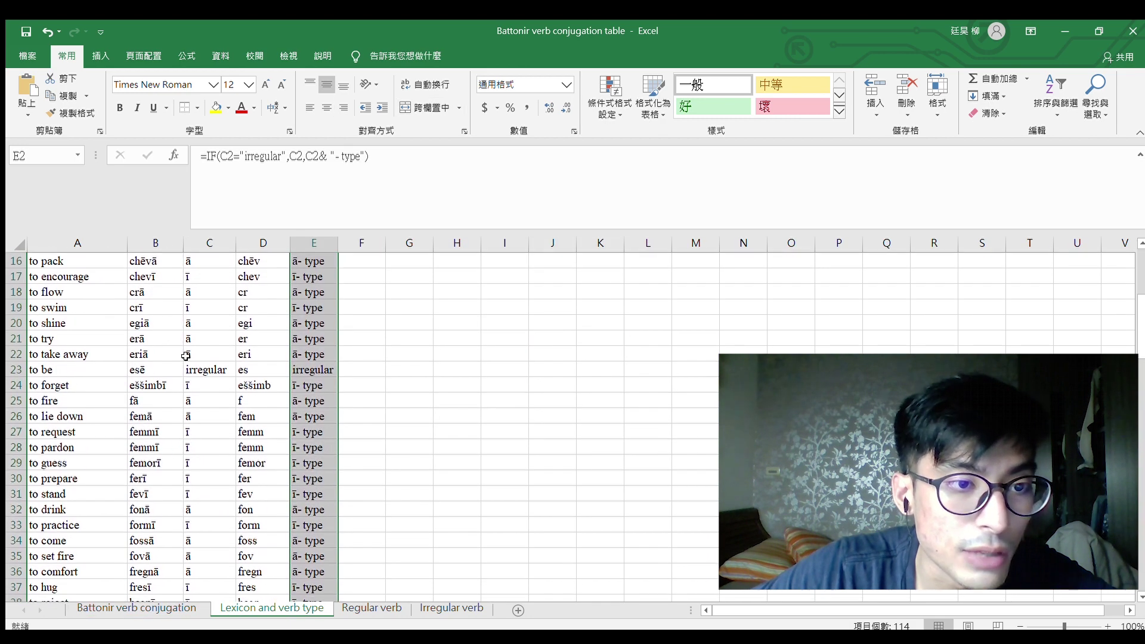
left_click(58, 324)
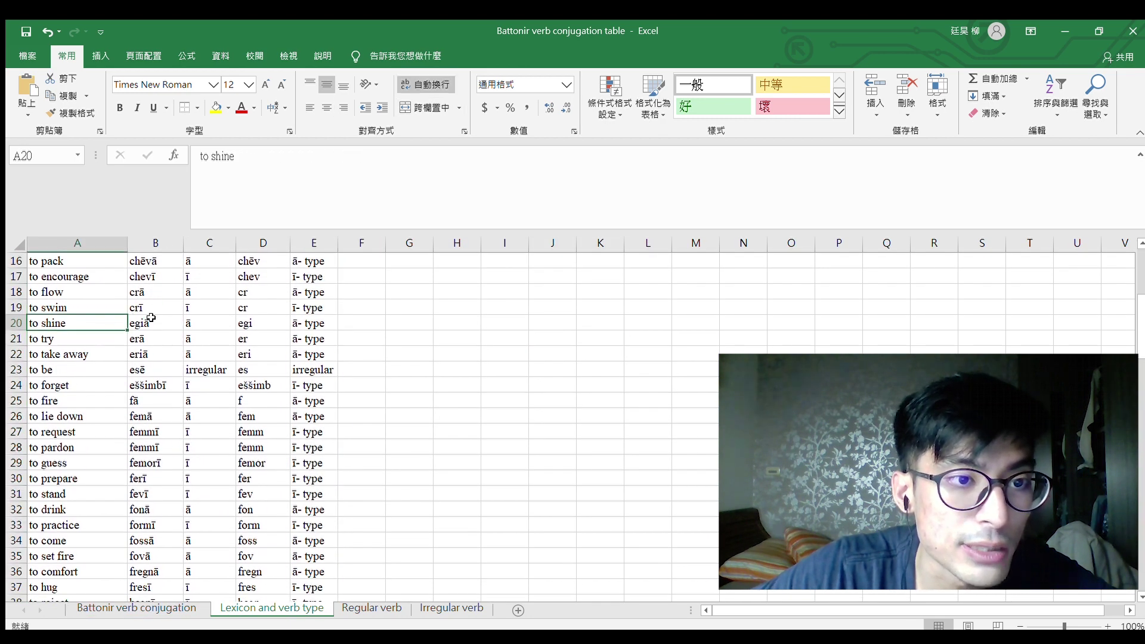
key("ctrl+Page_Up")
type("to shine")
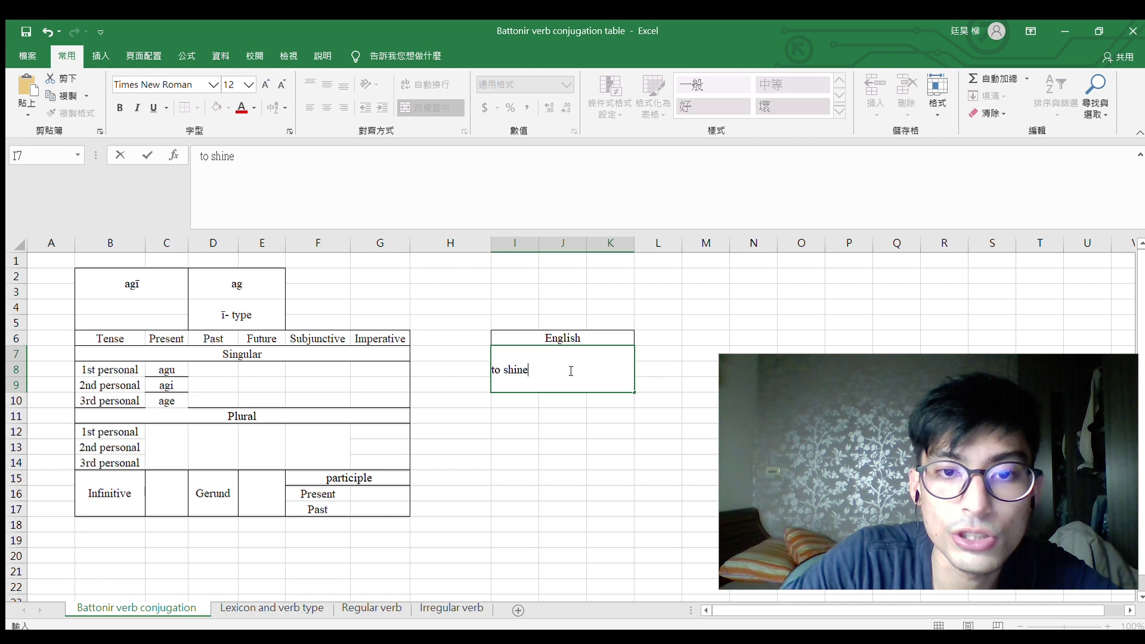
key("Return")
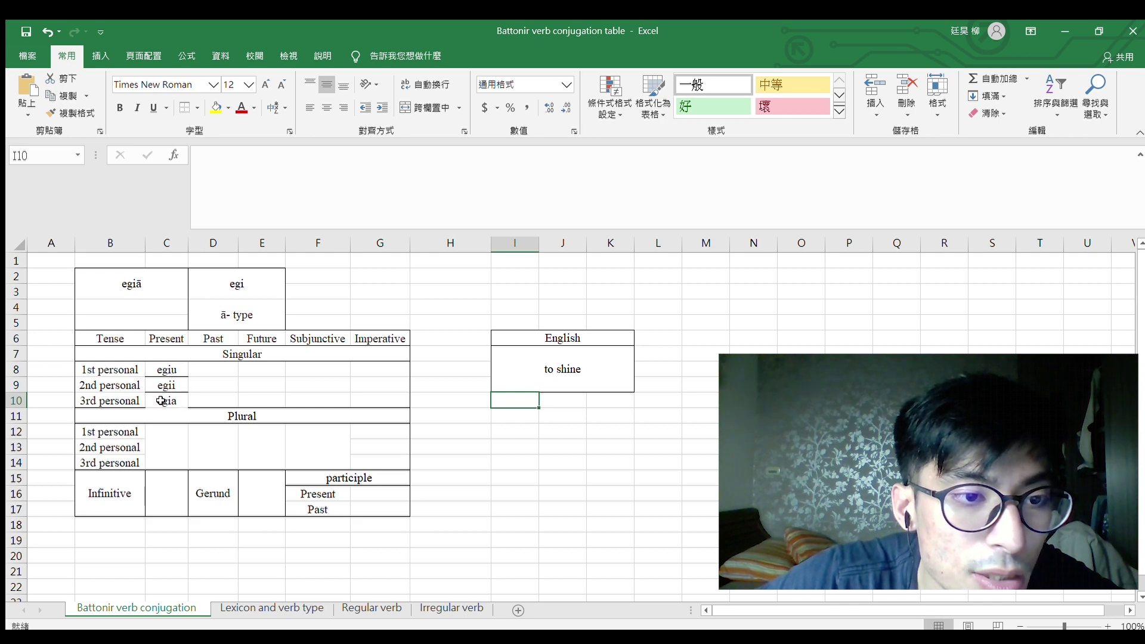
Hide the Lexicon and verb type, Regular verb and Irregular verb sheets, keeping only the Battonir verb conjugation sheet.
key("ctrl+Page_Down")
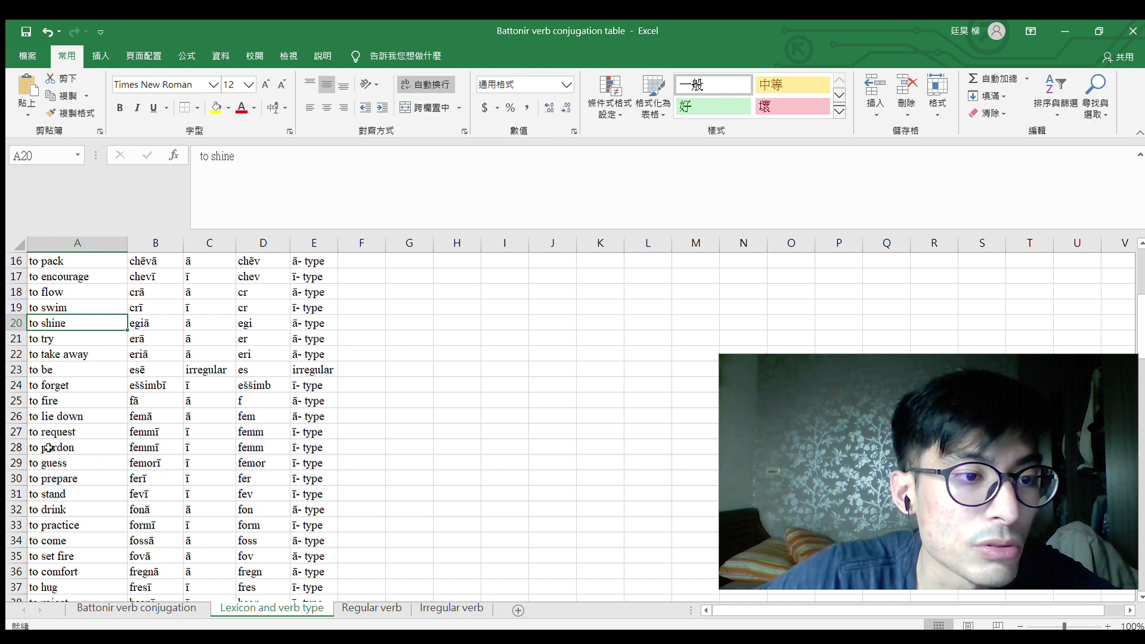
left_click(140, 624)
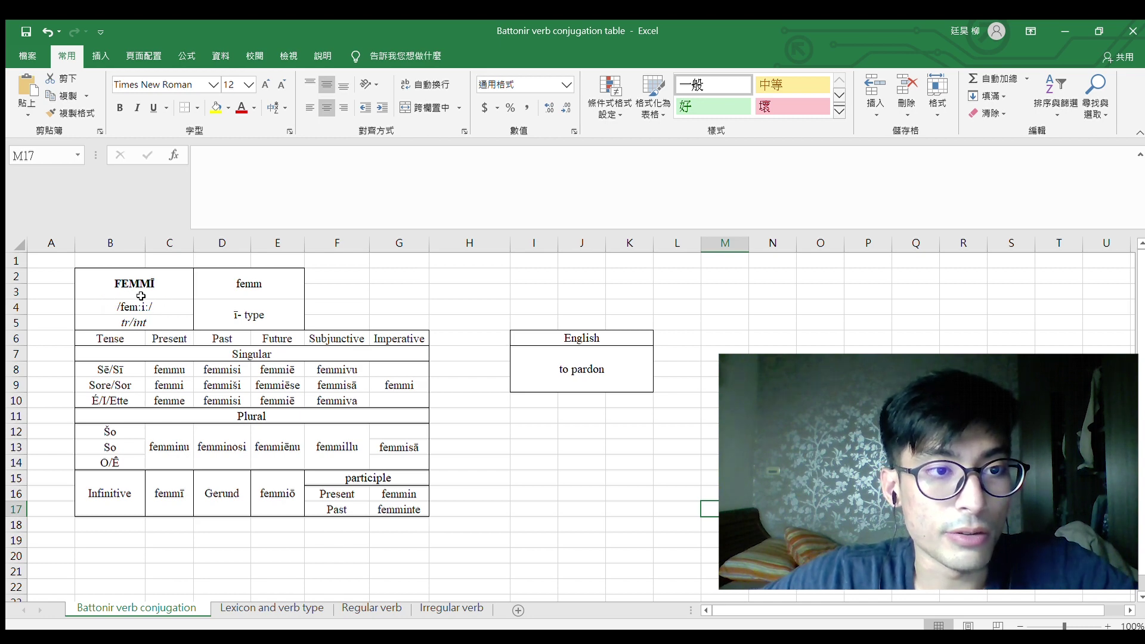
left_click(267, 610)
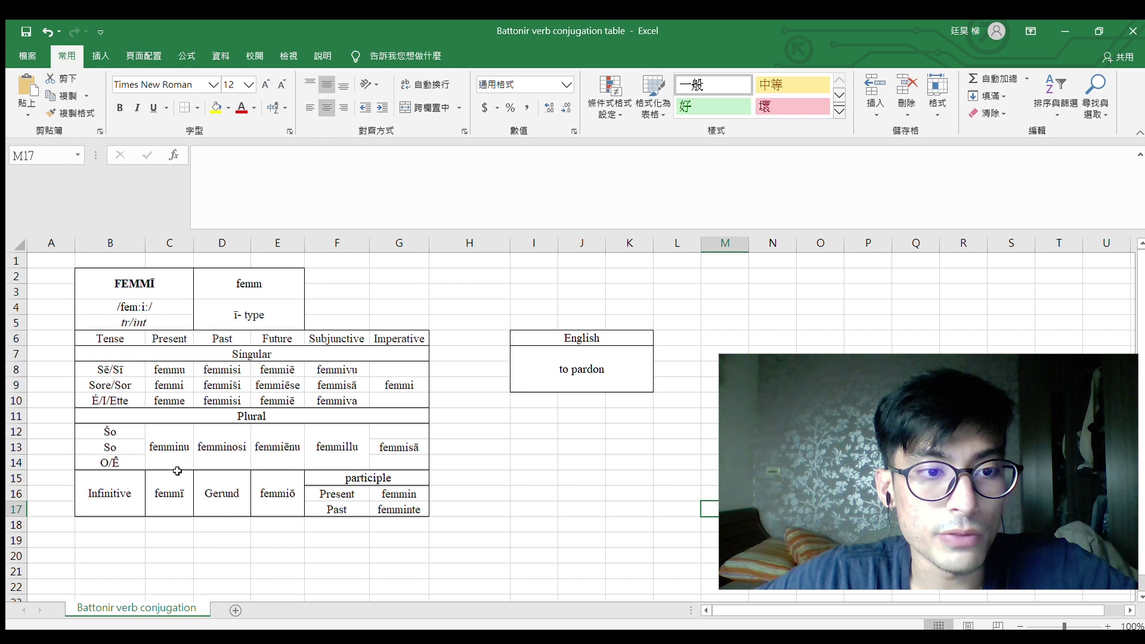
Try the finished table with the English verb "to go", and replace it with "to cry".
left_click(579, 374)
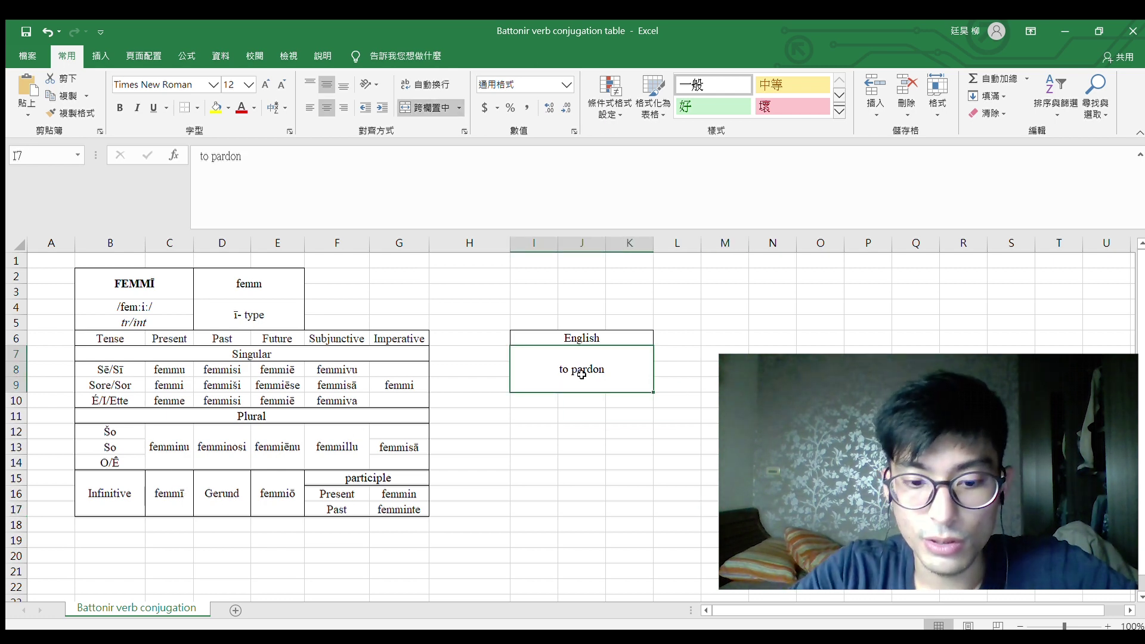
type("to go")
key("Return")
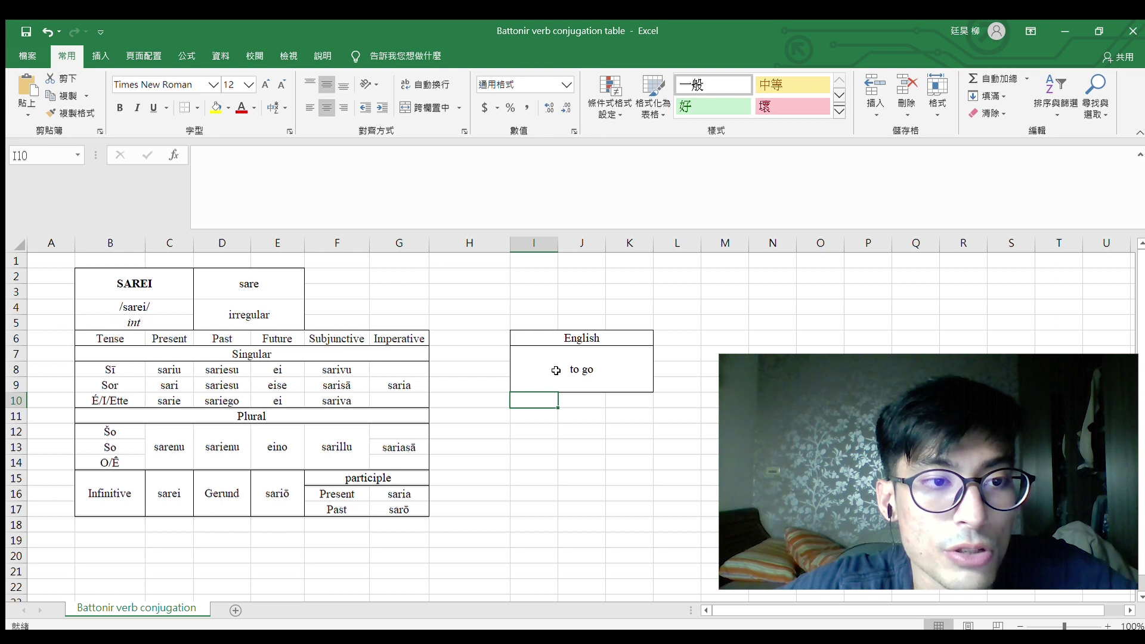
left_click(608, 374)
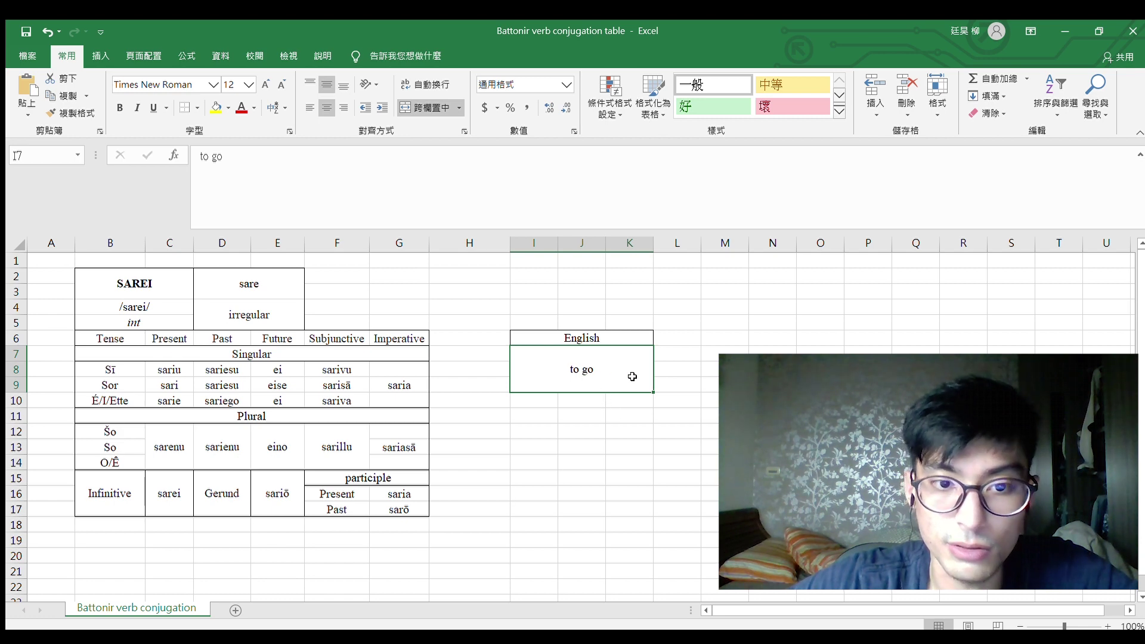
type("to cry")
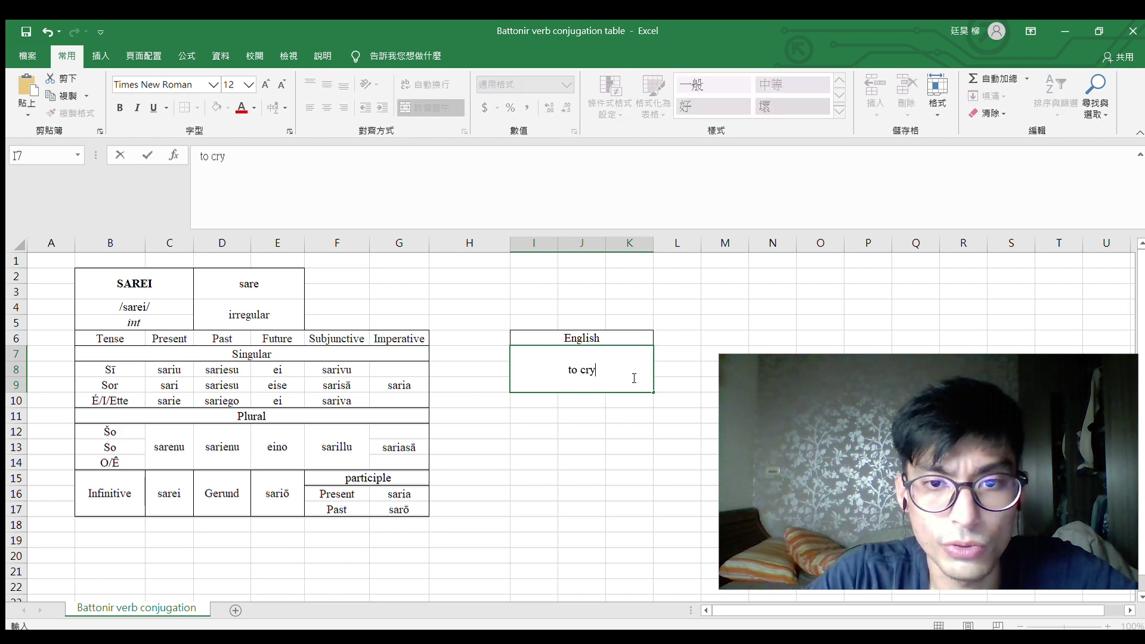
key("Return")
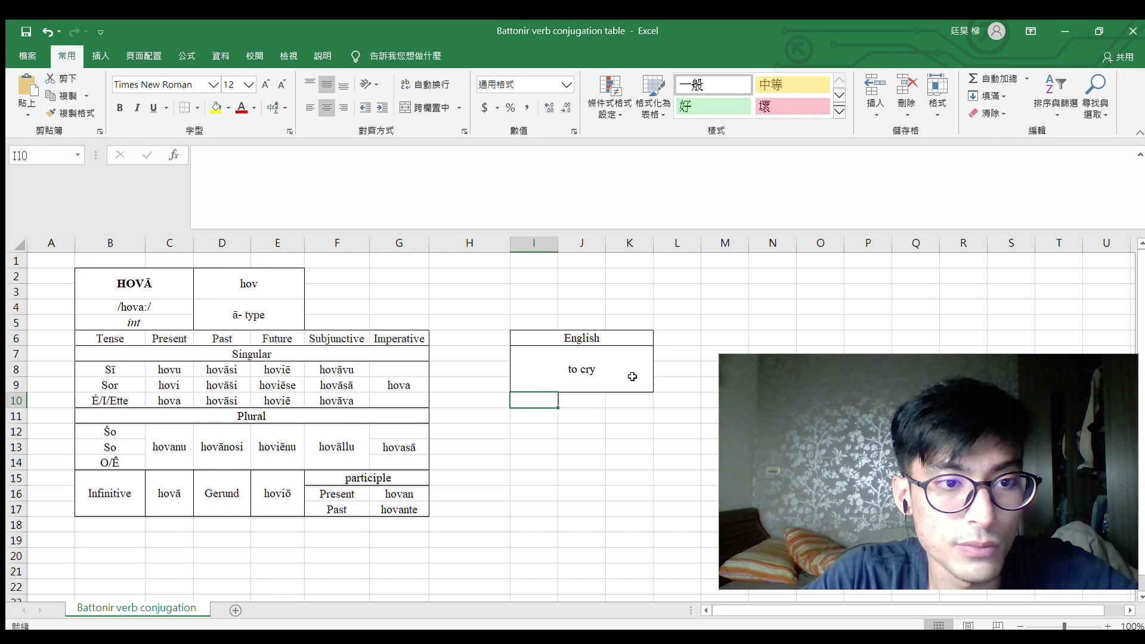